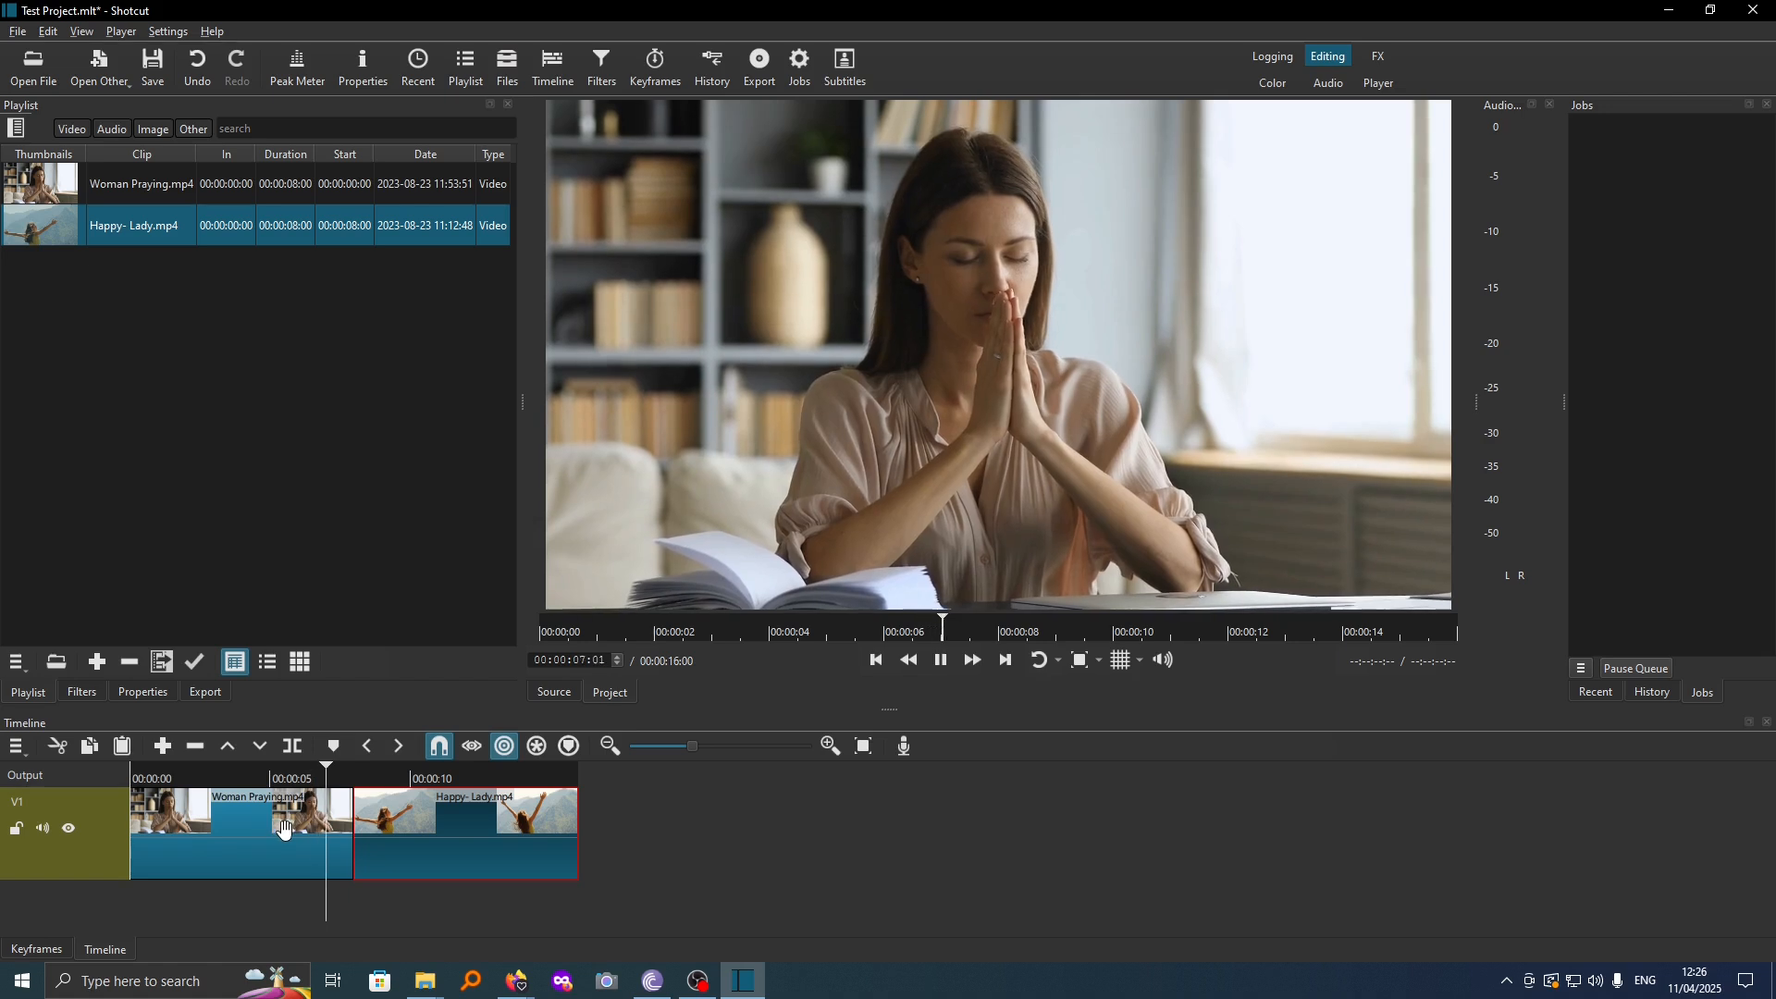
- Add a Text: Simple filter to the Woman Praying.mp4 clip on the timeline
{"action": "left_click", "coordinate": [255, 777]}
{"action": "left_click", "coordinate": [231, 831]}
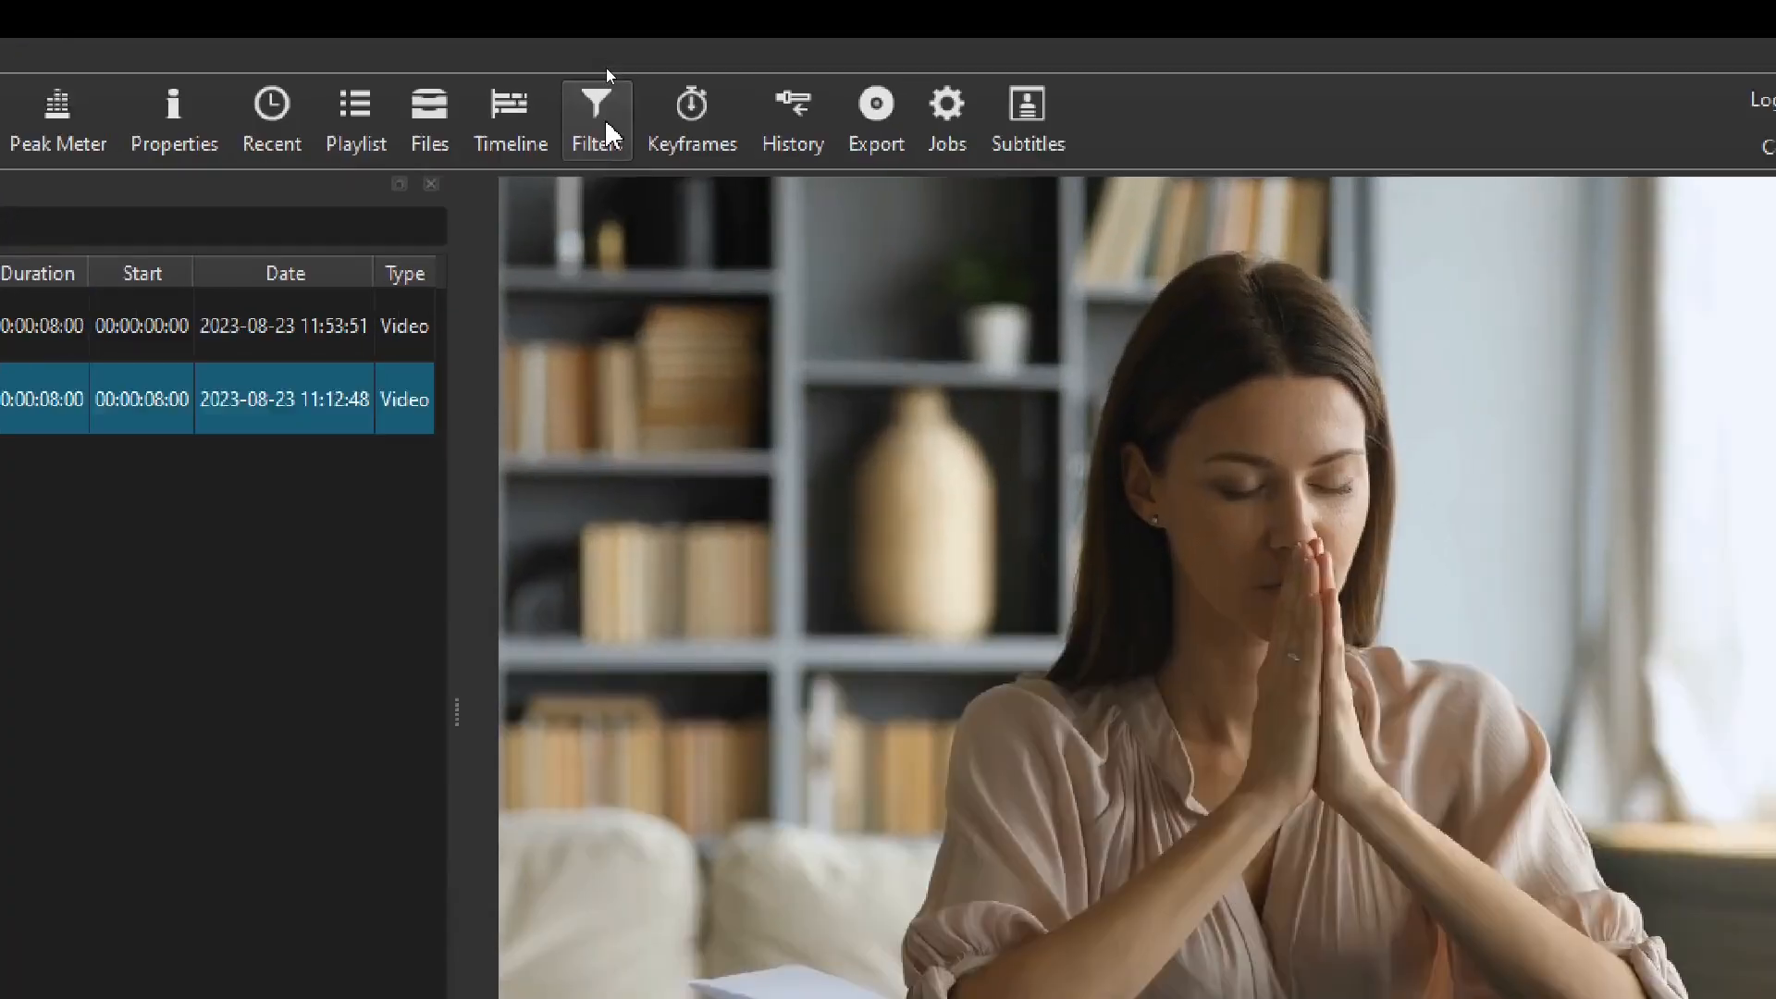
{"action": "left_click", "coordinate": [603, 74]}
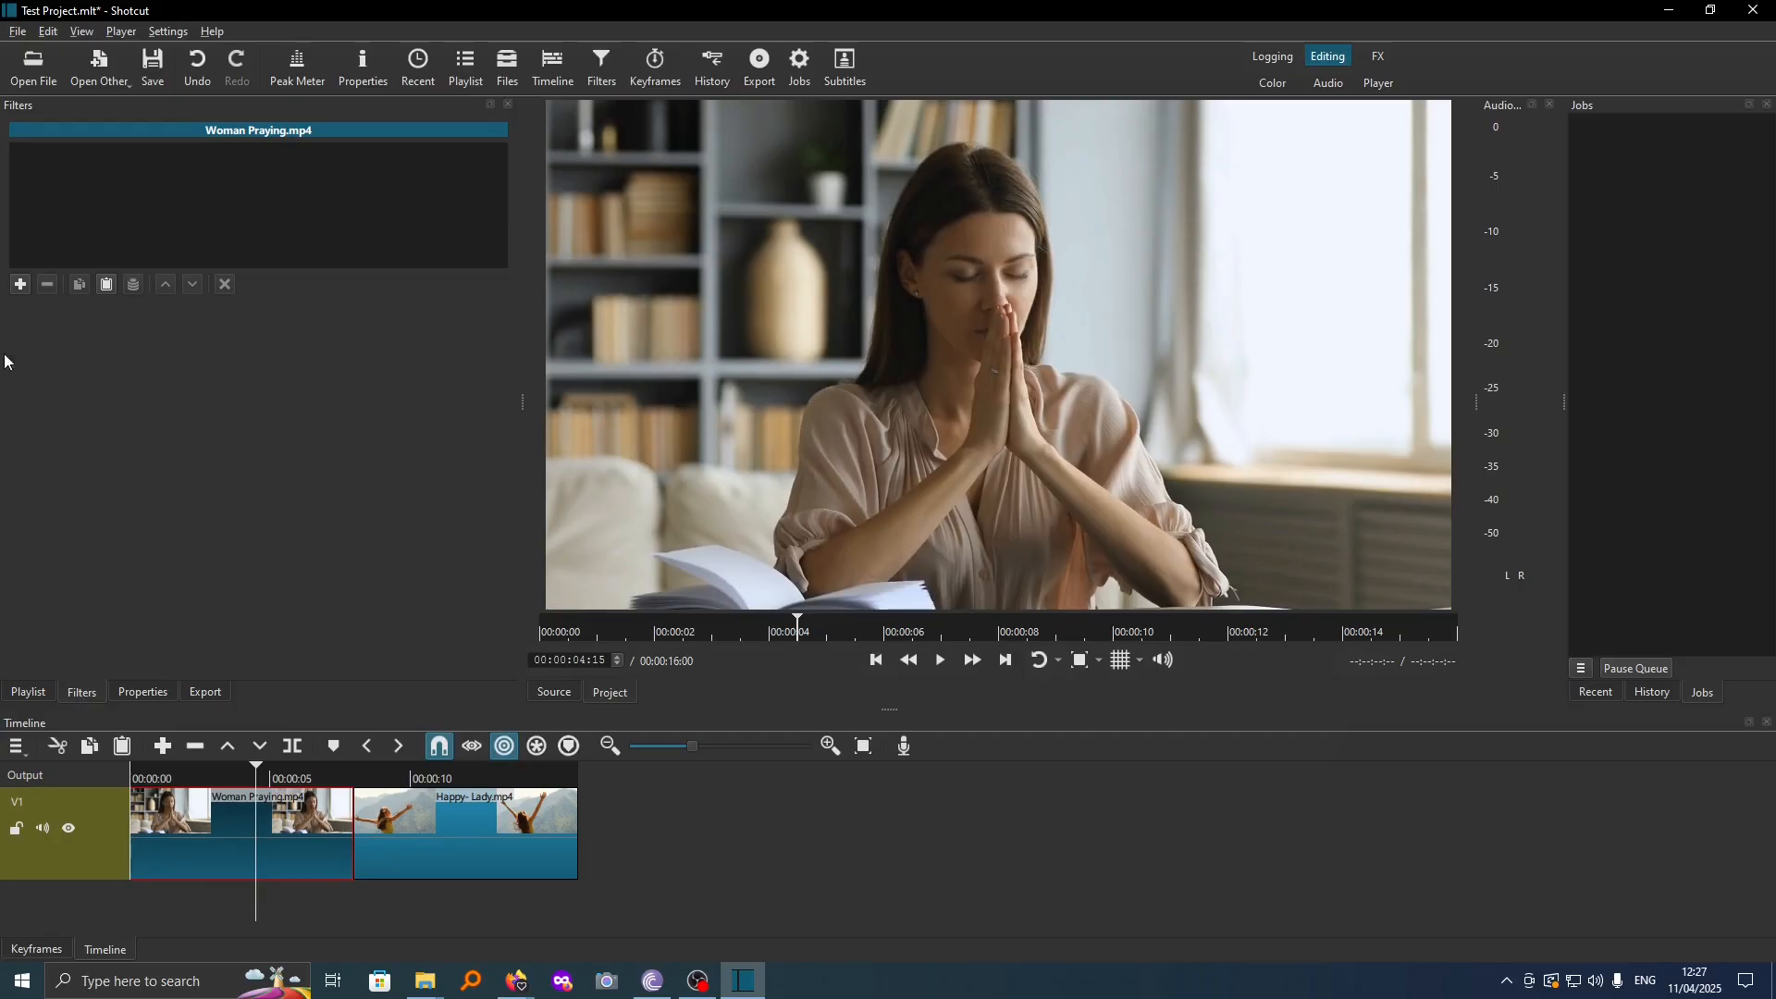
{"action": "left_click", "coordinate": [20, 284]}
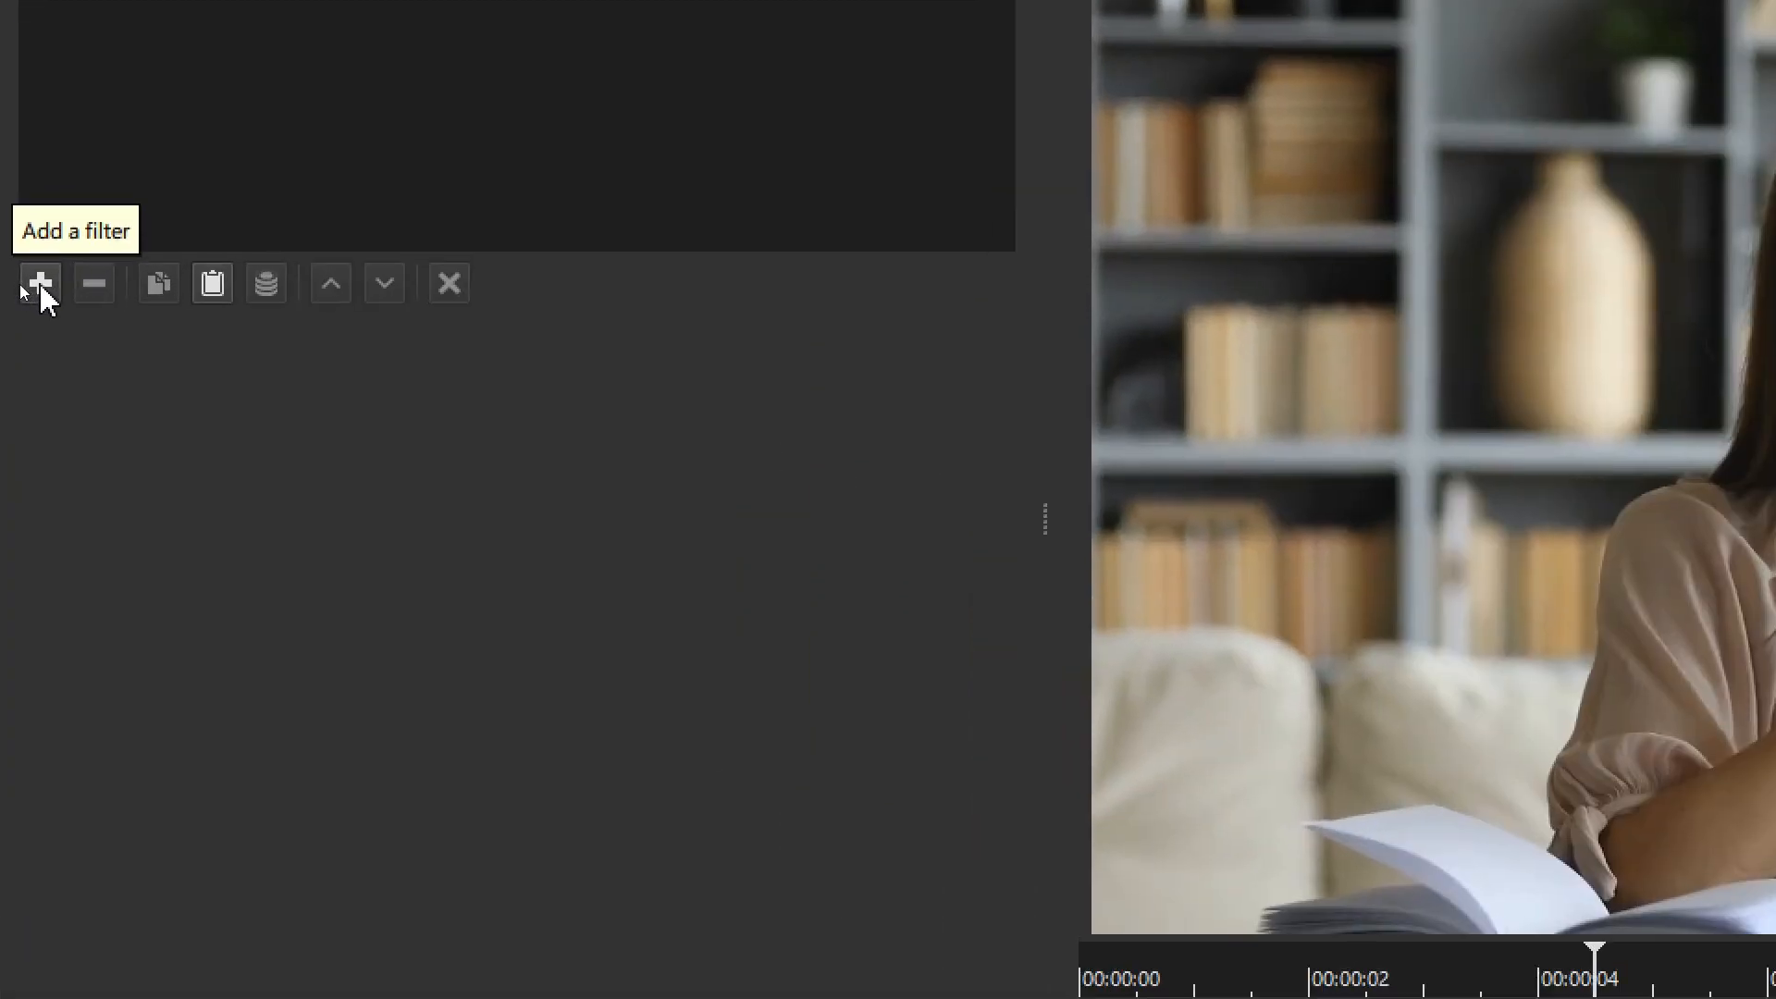
{"action": "left_click", "coordinate": [39, 281]}
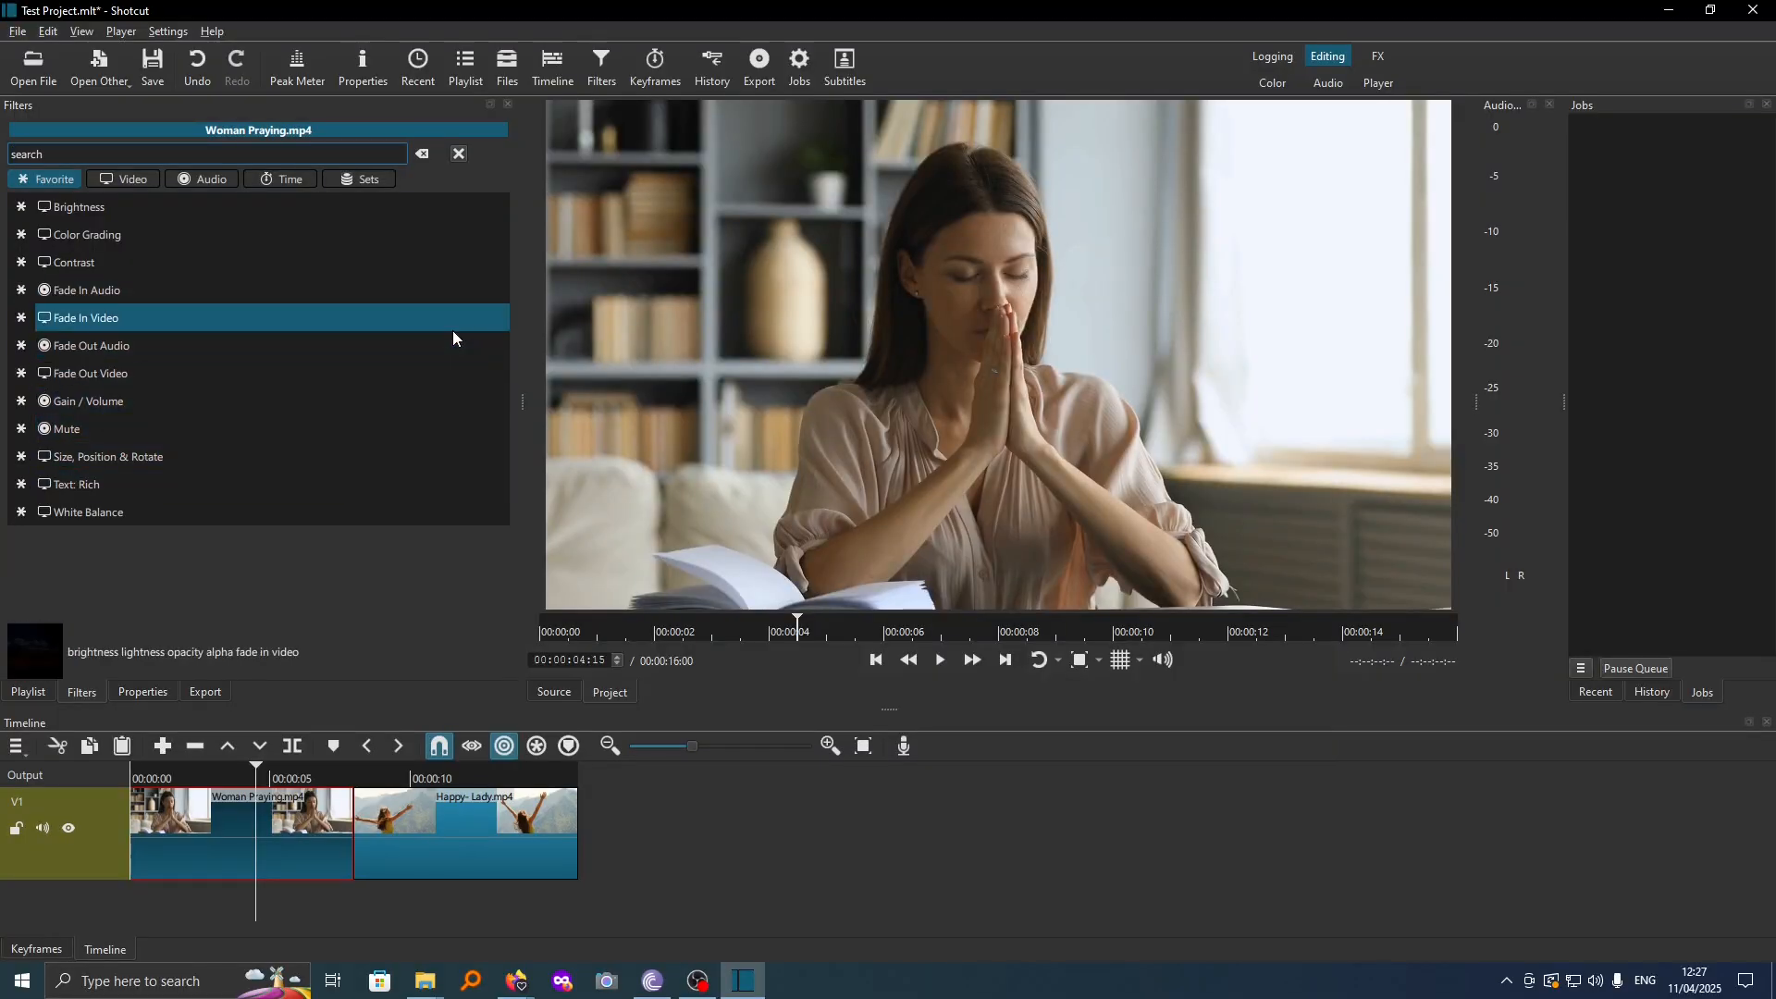
{"action": "left_click", "coordinate": [82, 155]}
{"action": "type", "text": "text"}
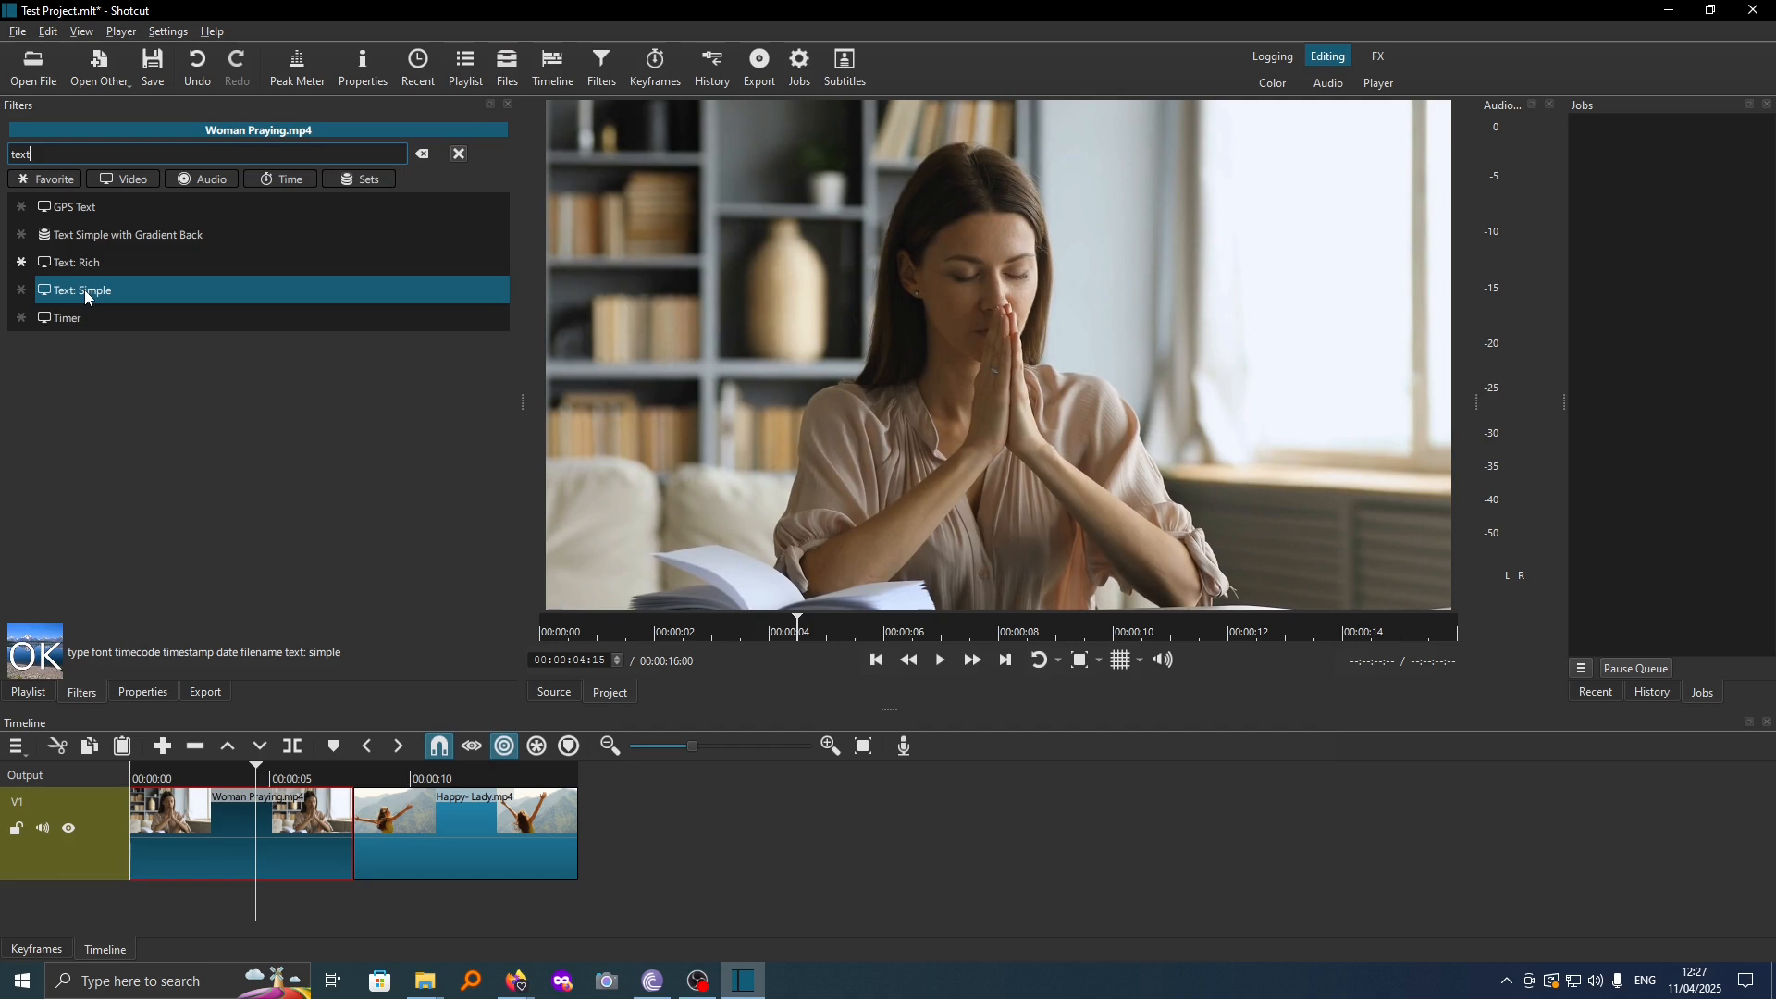
{"action": "left_click", "coordinate": [85, 290]}
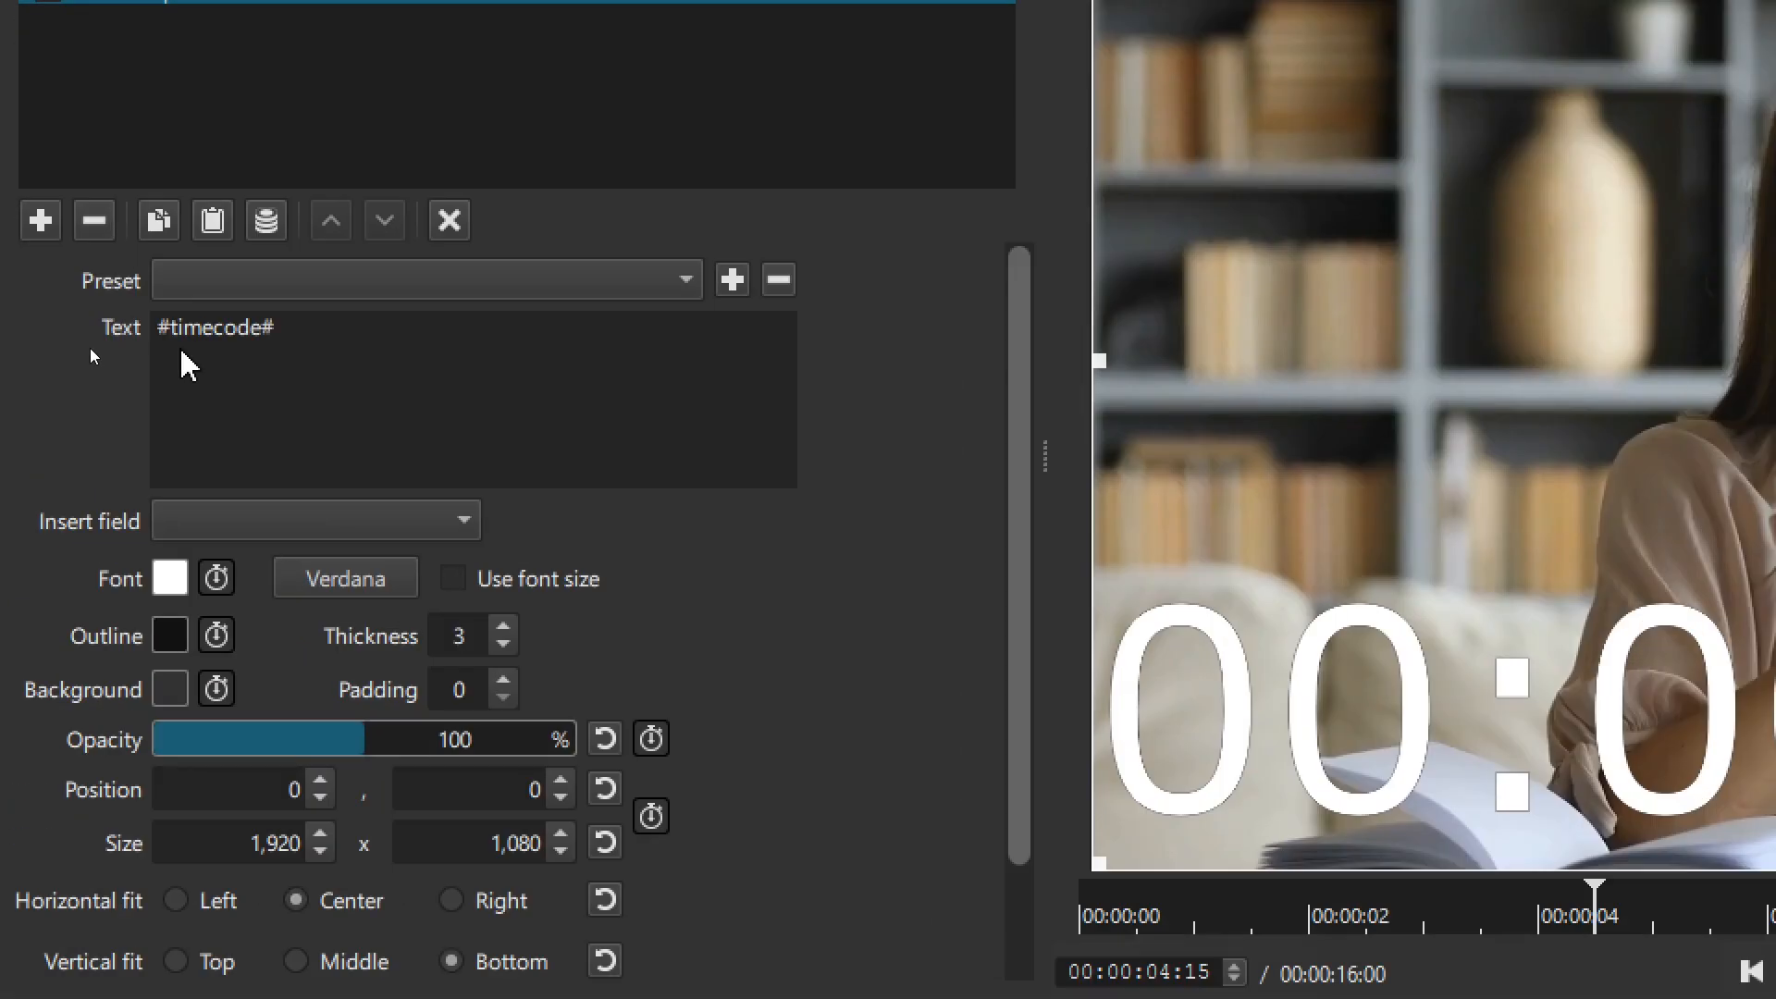
- Replace the text filter's default timecode placeholder with MEDITATION
{"action": "left_click", "coordinate": [275, 331]}
{"action": "key", "text": "BackSpace"}
{"action": "key", "text": "BackSpace"}
{"action": "key", "text": "BackSpace"}
{"action": "key", "text": "BackSpace"}
{"action": "key", "text": "BackSpace"}
{"action": "key", "text": "BackSpace"}
{"action": "key", "text": "BackSpace"}
{"action": "key", "text": "BackSpace"}
{"action": "key", "text": "BackSpace"}
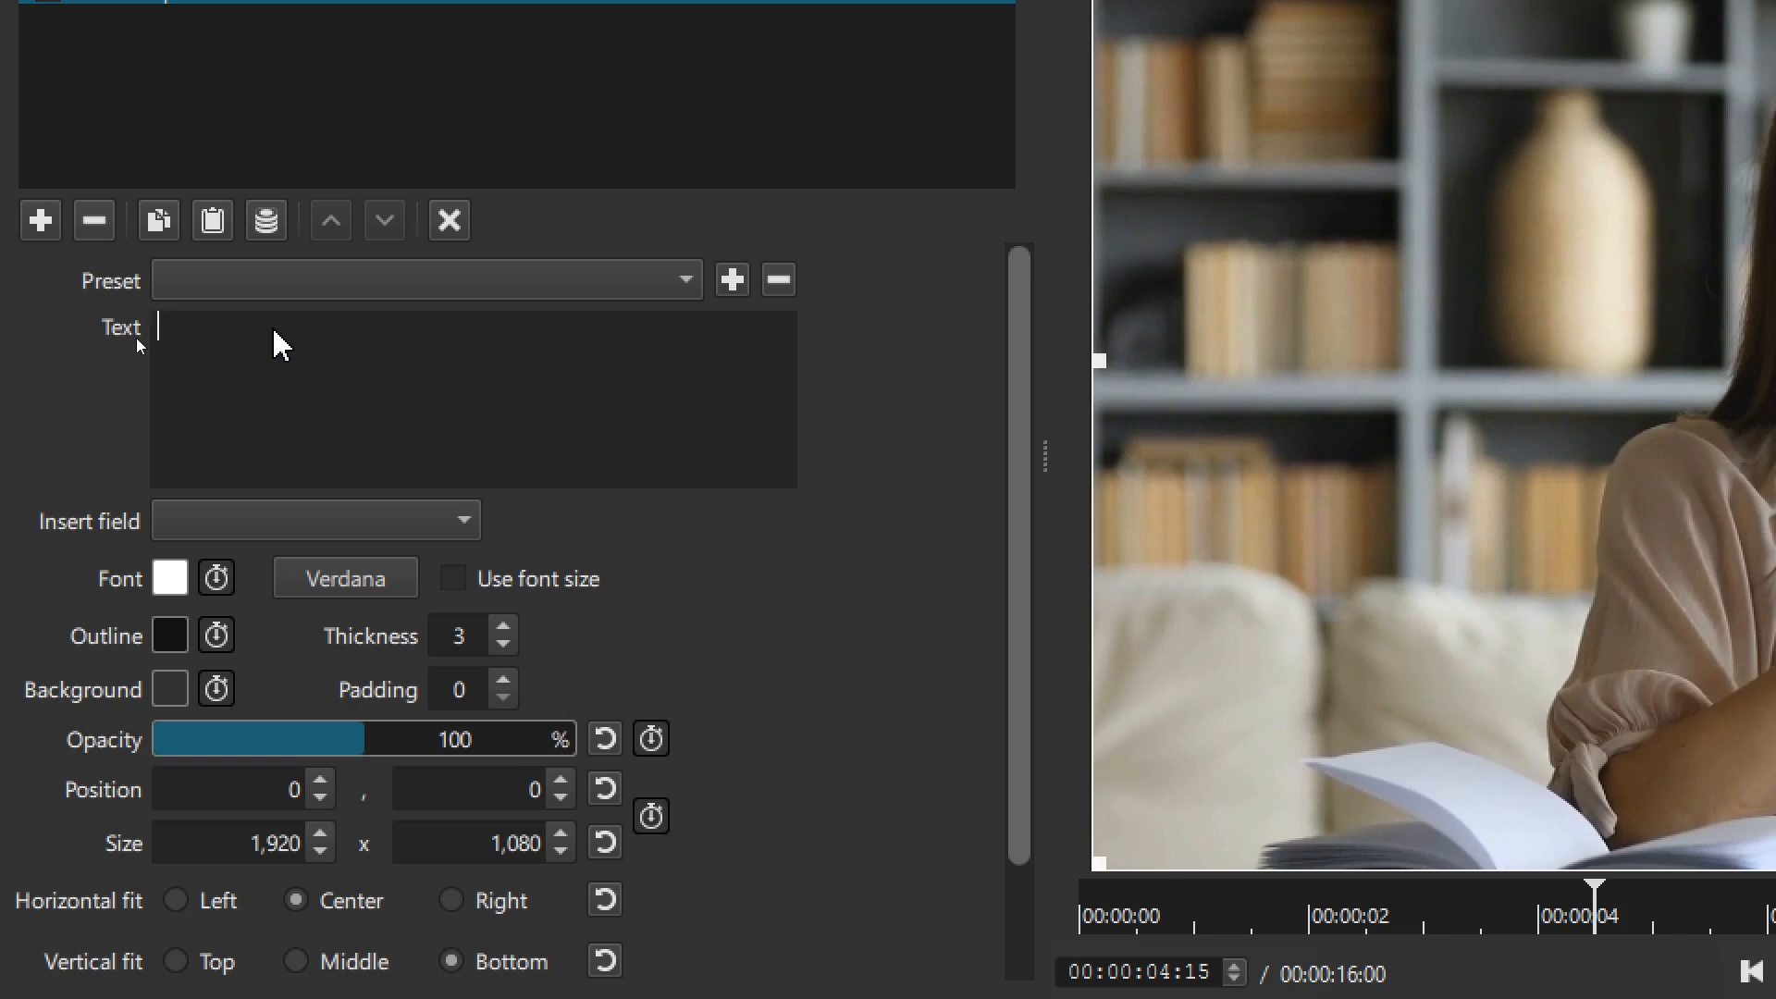
{"action": "type", "text": "medita"}
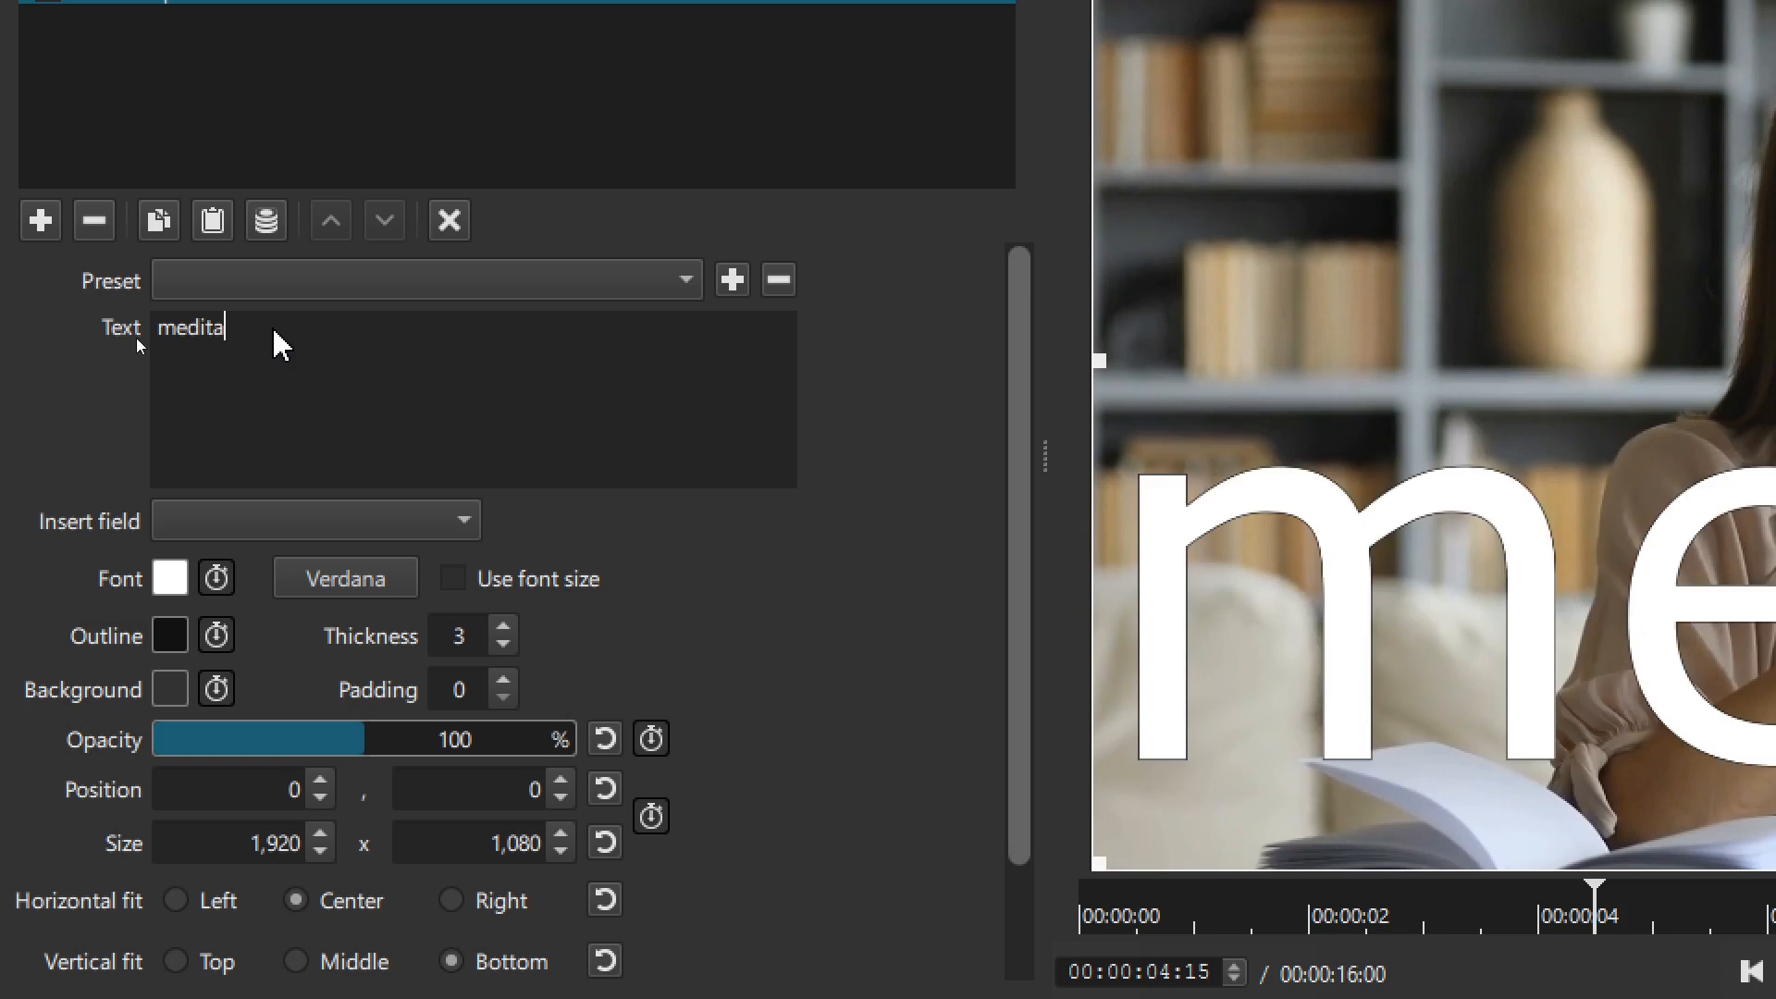
{"action": "type", "text": "t"}
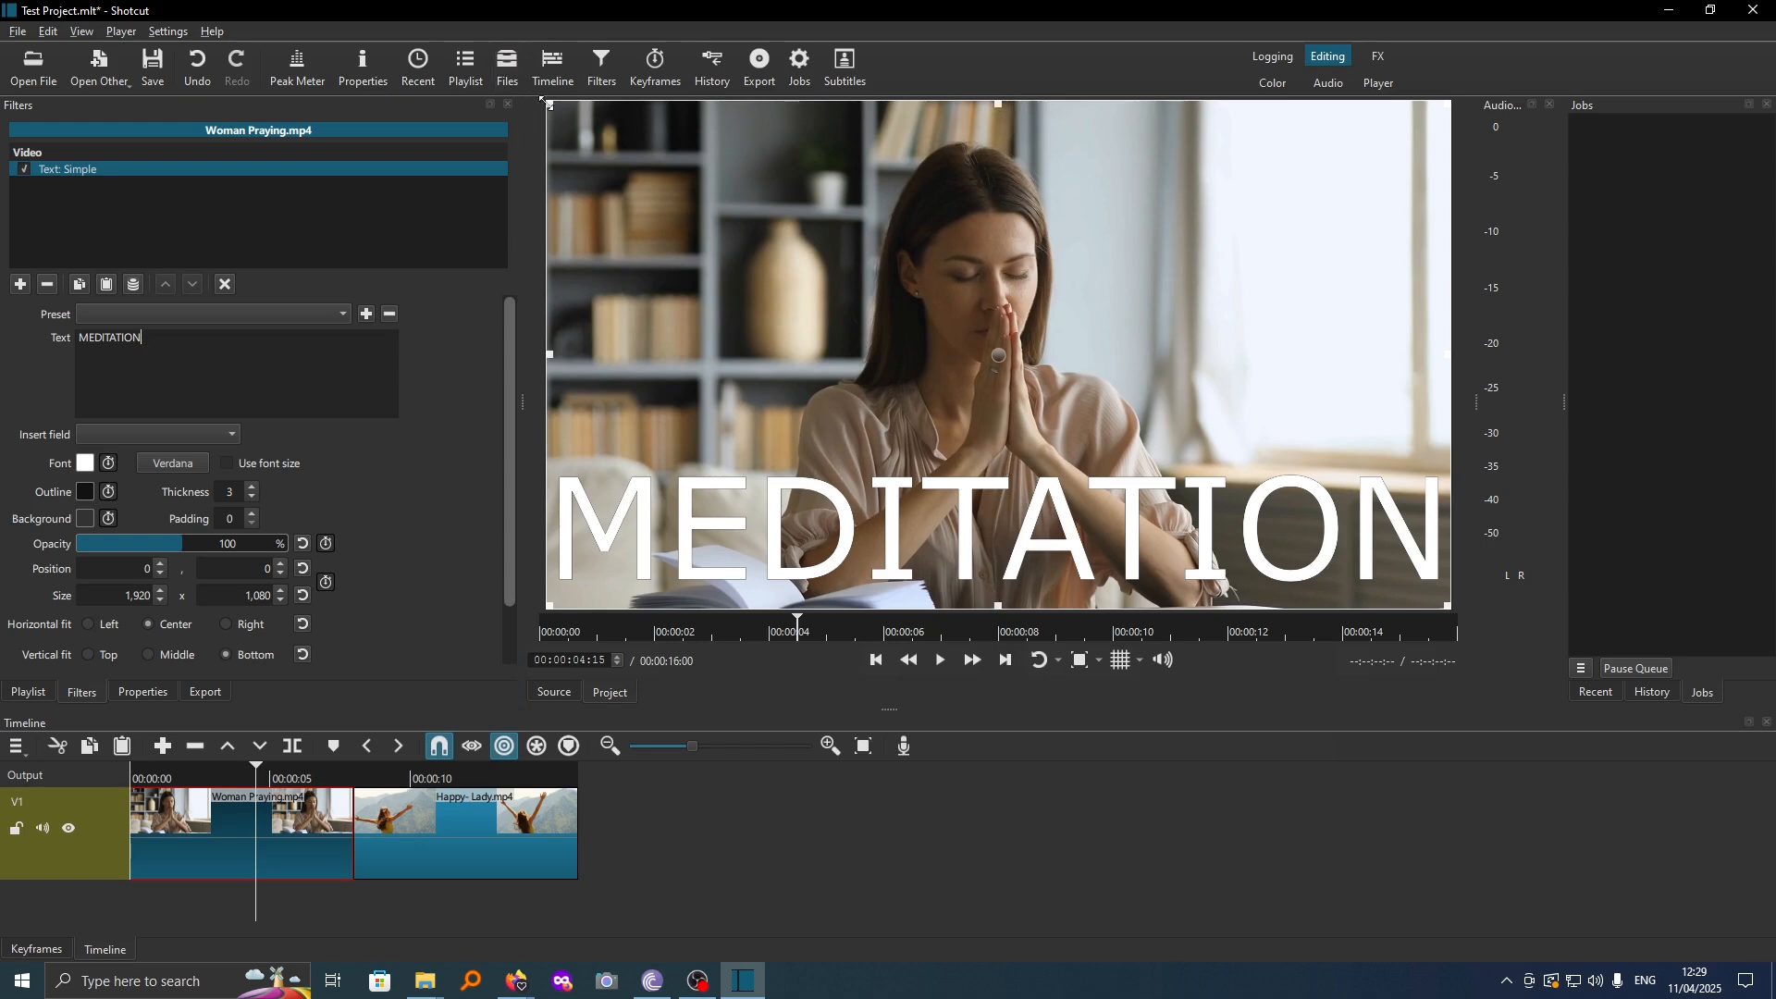
- Shrink the MEDITATION text box to about 1330 x 747 and move it to about 214, 284 in the frame
{"action": "left_click_drag", "start_coordinate": [549, 106], "coordinate": [836, 268]}
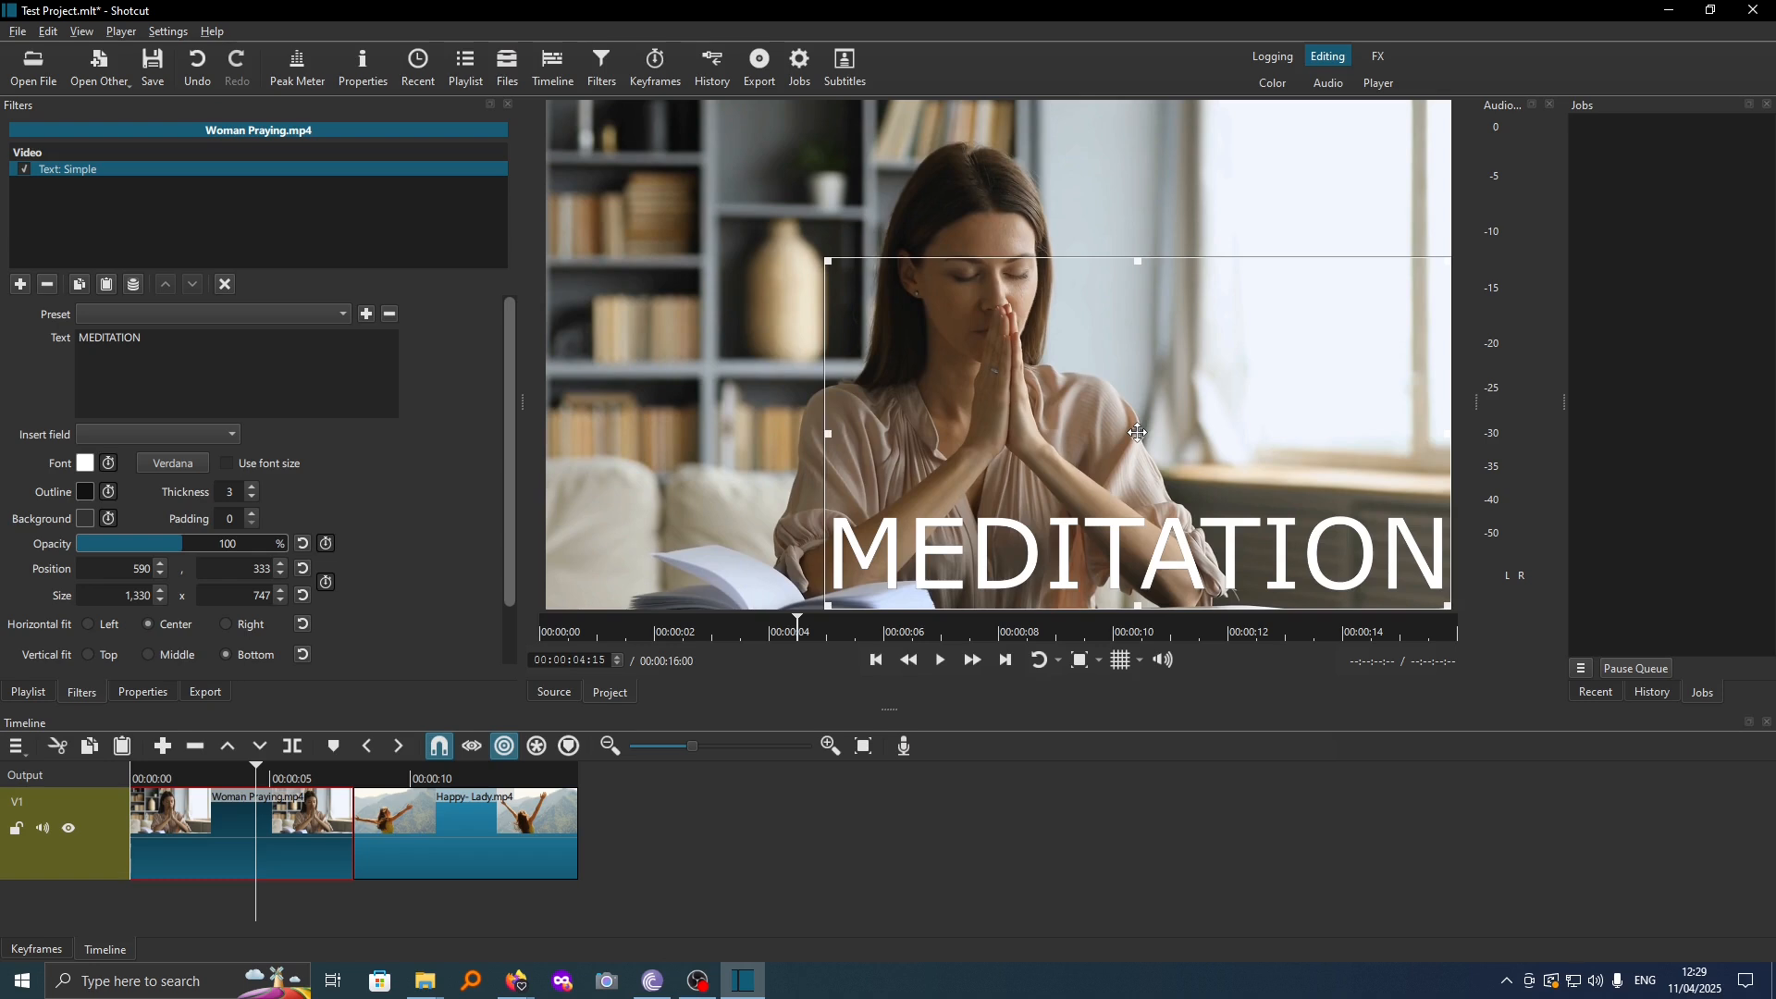
{"action": "left_click_drag", "start_coordinate": [1120, 425], "coordinate": [659, 387]}
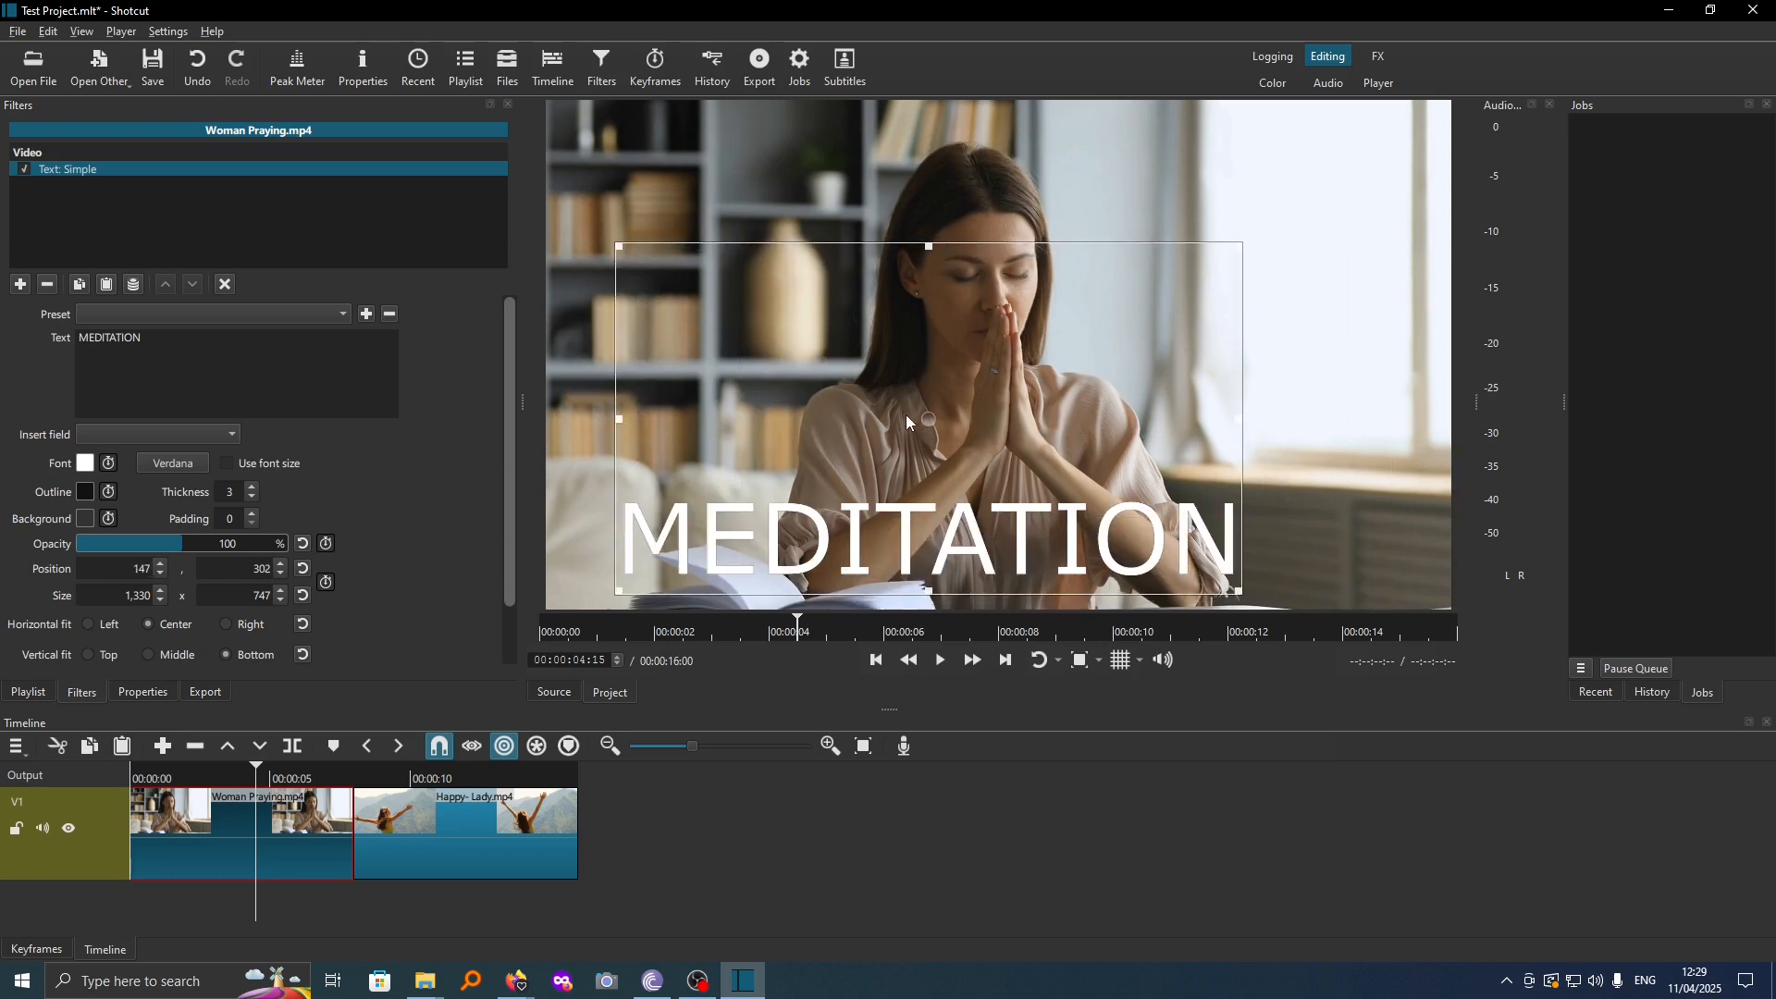
{"action": "mouse_move", "coordinate": [906, 417]}
{"action": "left_mouse_down"}
{"action": "mouse_move", "coordinate": [1056, 430]}
{"action": "mouse_move", "coordinate": [925, 423]}
{"action": "mouse_move", "coordinate": [935, 269]}
{"action": "mouse_move", "coordinate": [939, 408]}
{"action": "left_mouse_up"}
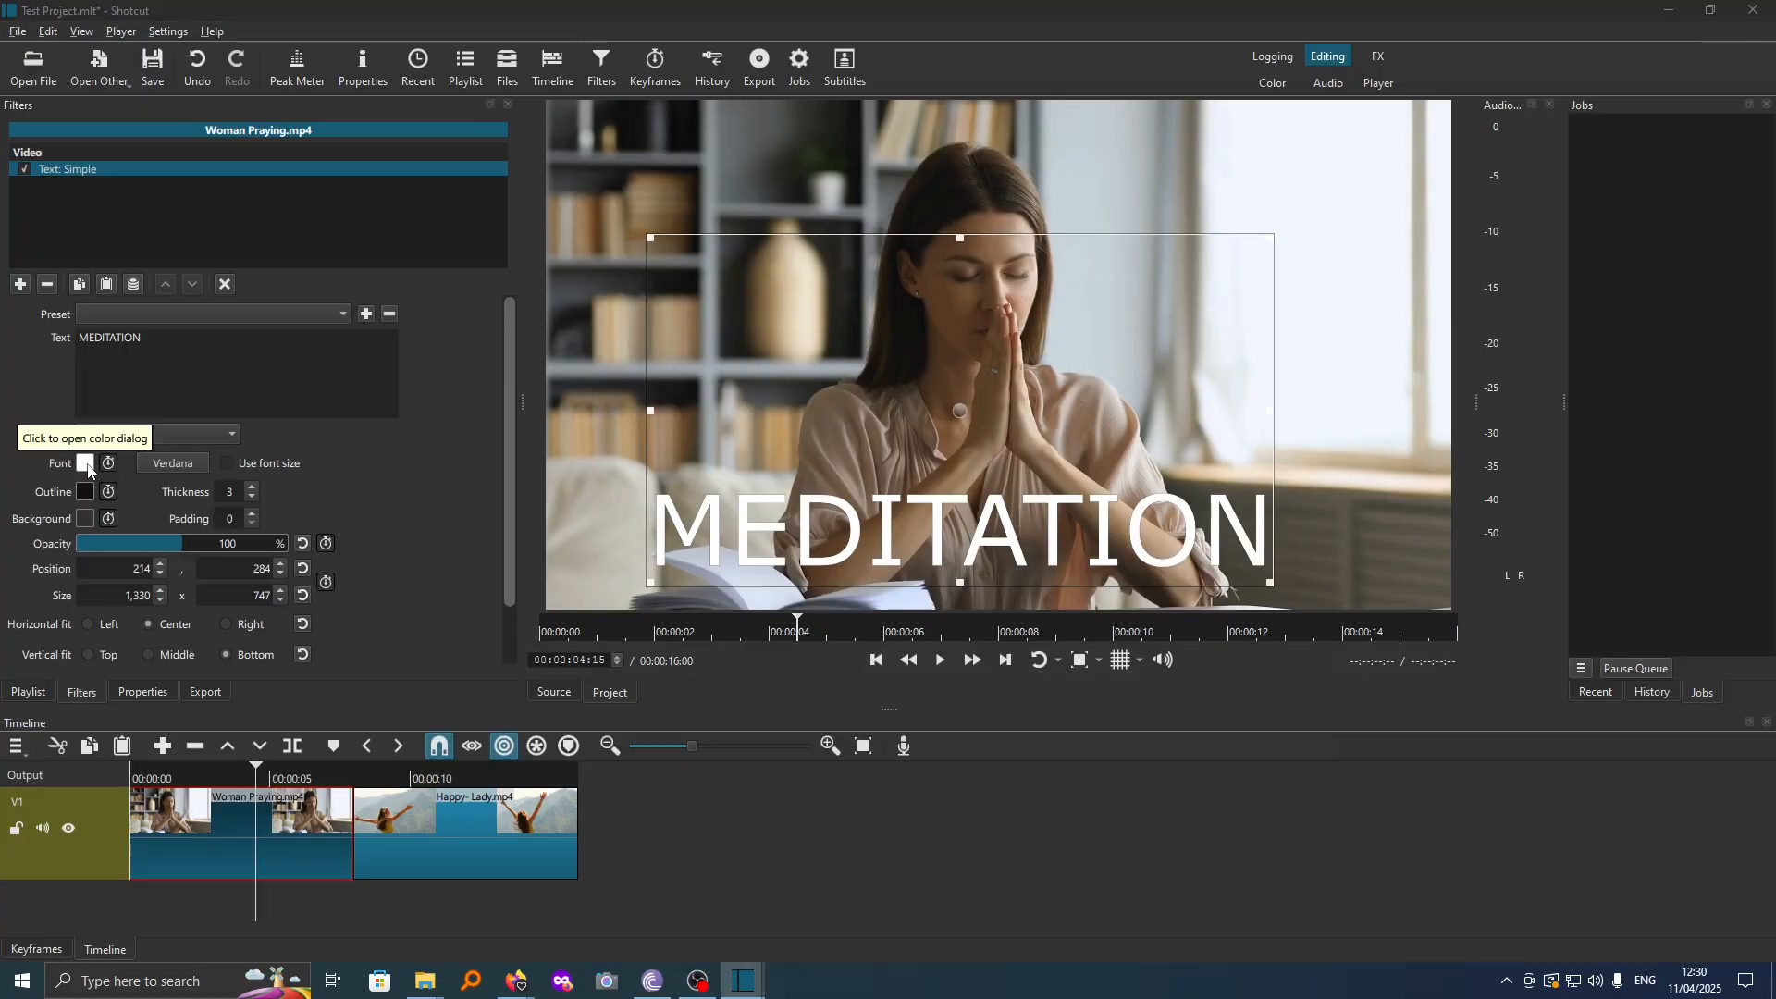
- Set the MEDITATION text's font colour to a darkened orange, #cc8800
{"action": "left_click", "coordinate": [175, 467]}
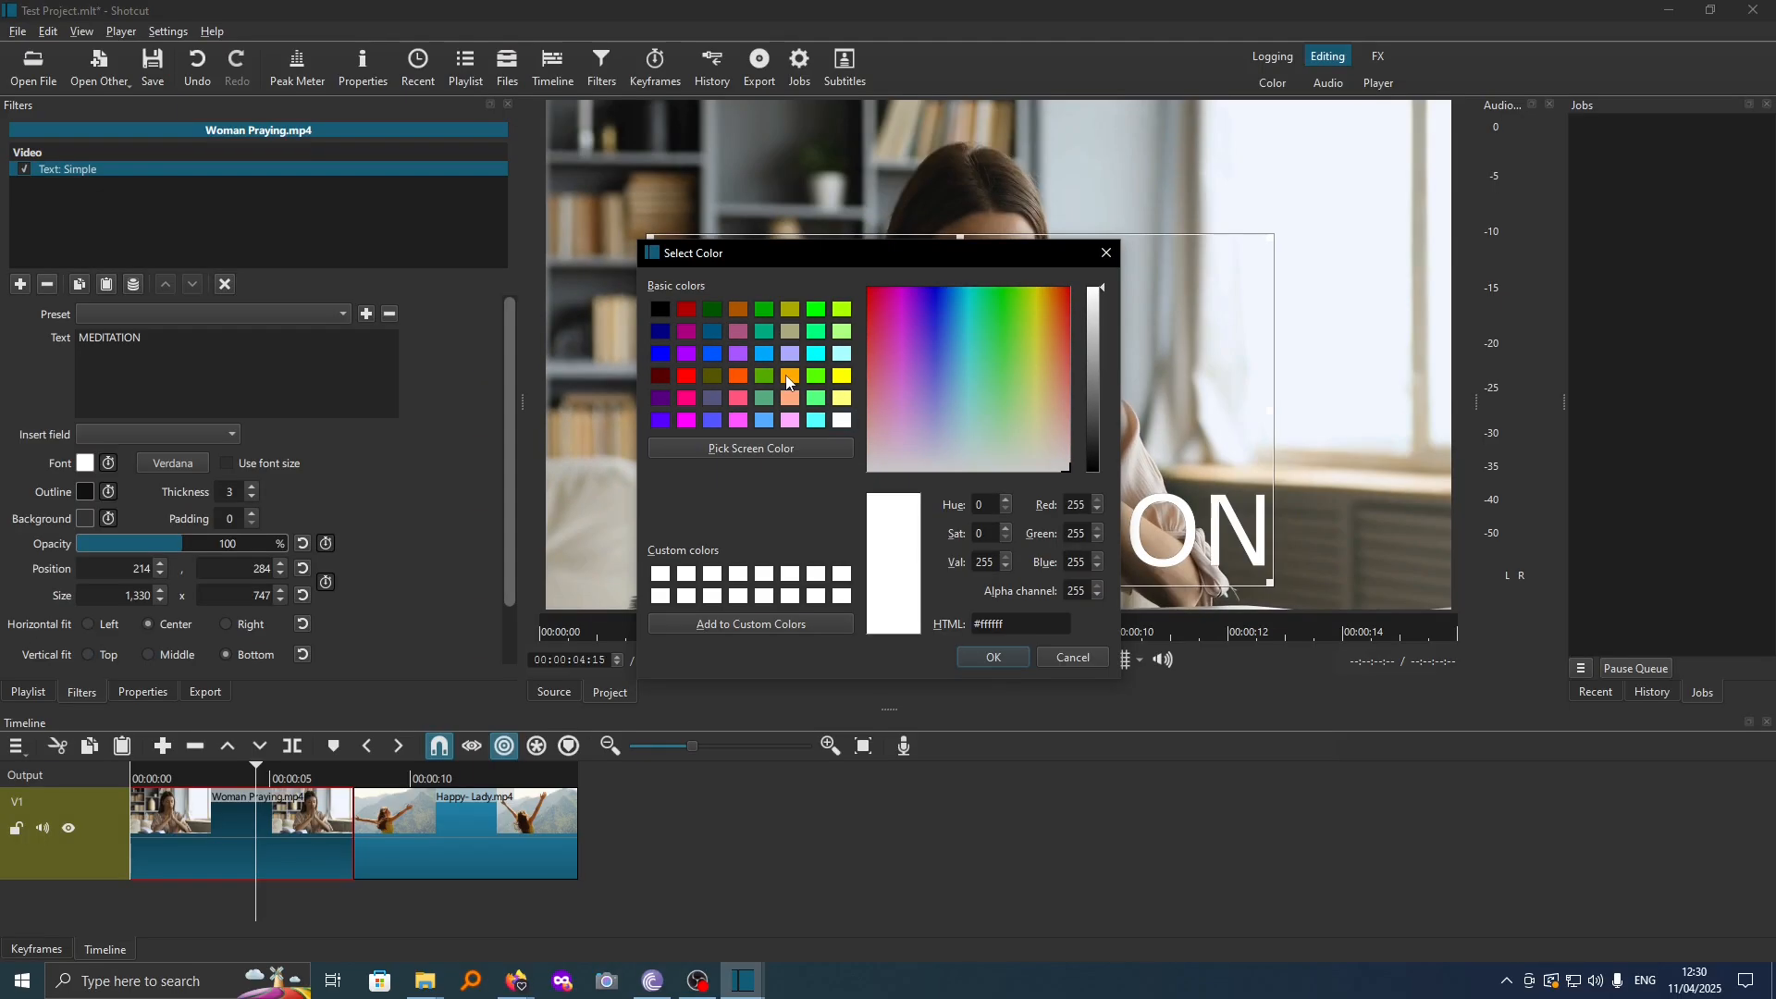
{"action": "left_click", "coordinate": [787, 379]}
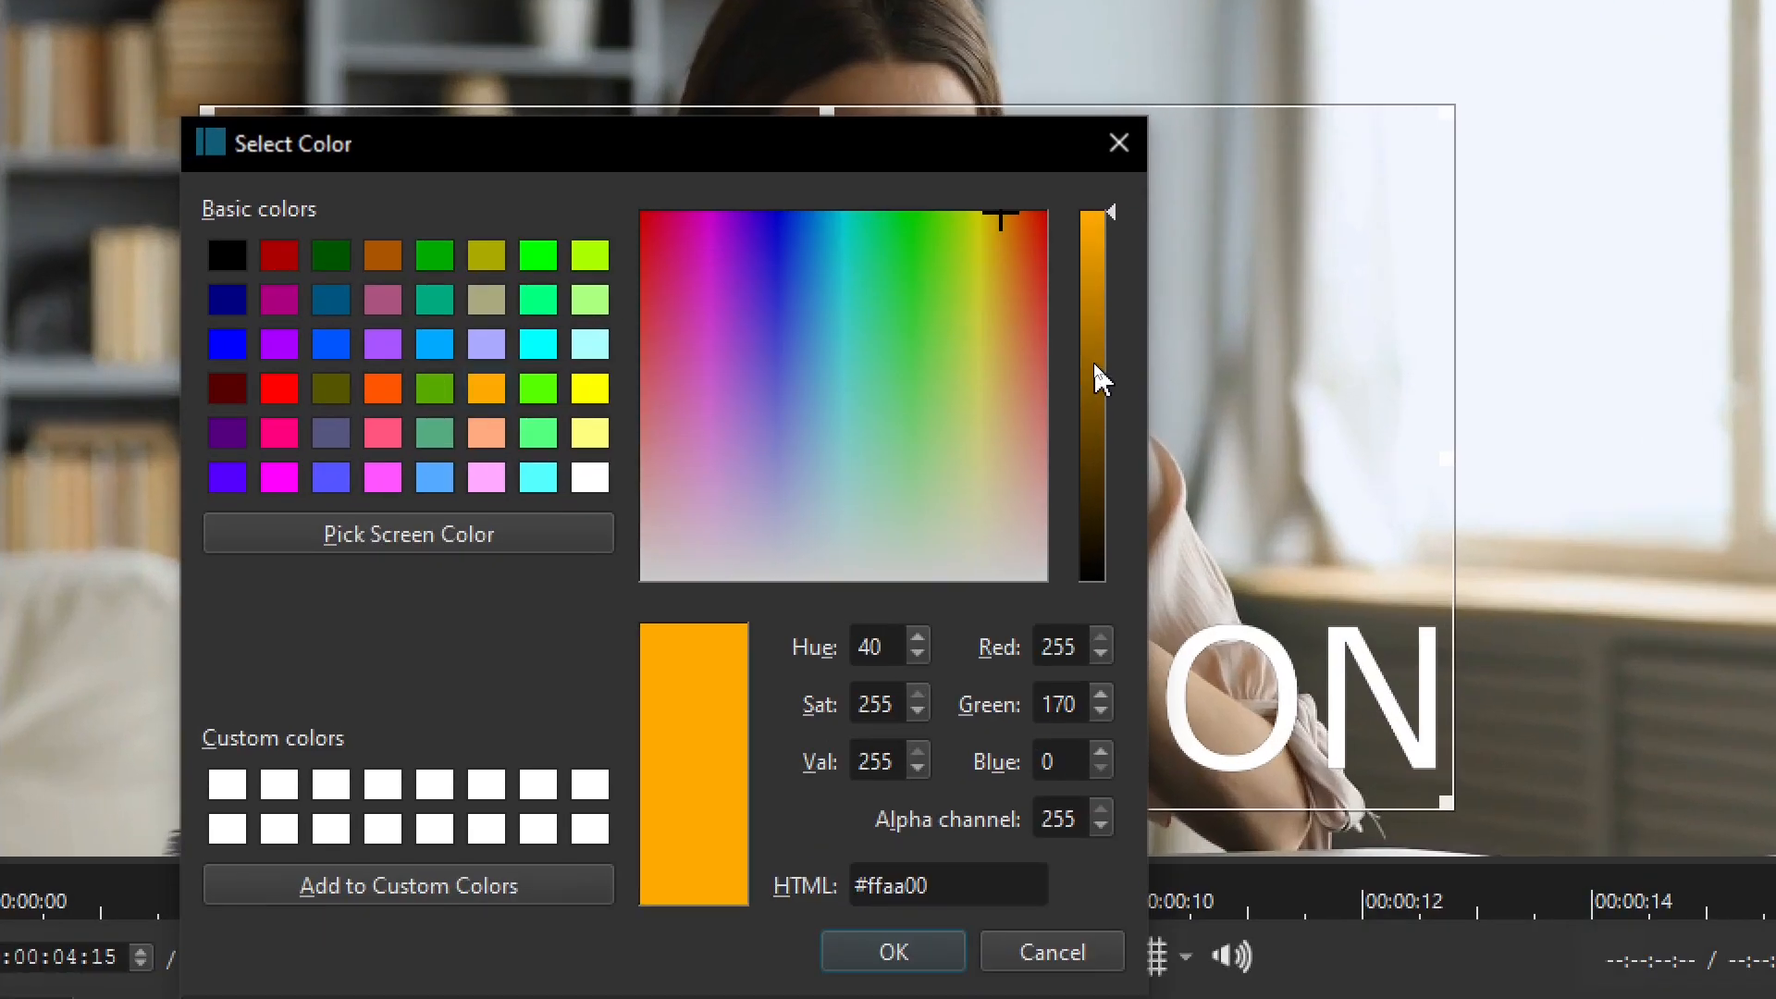
{"action": "mouse_move", "coordinate": [1094, 364]}
{"action": "left_mouse_down"}
{"action": "mouse_move", "coordinate": [1094, 224]}
{"action": "mouse_move", "coordinate": [1093, 389]}
{"action": "left_mouse_up"}
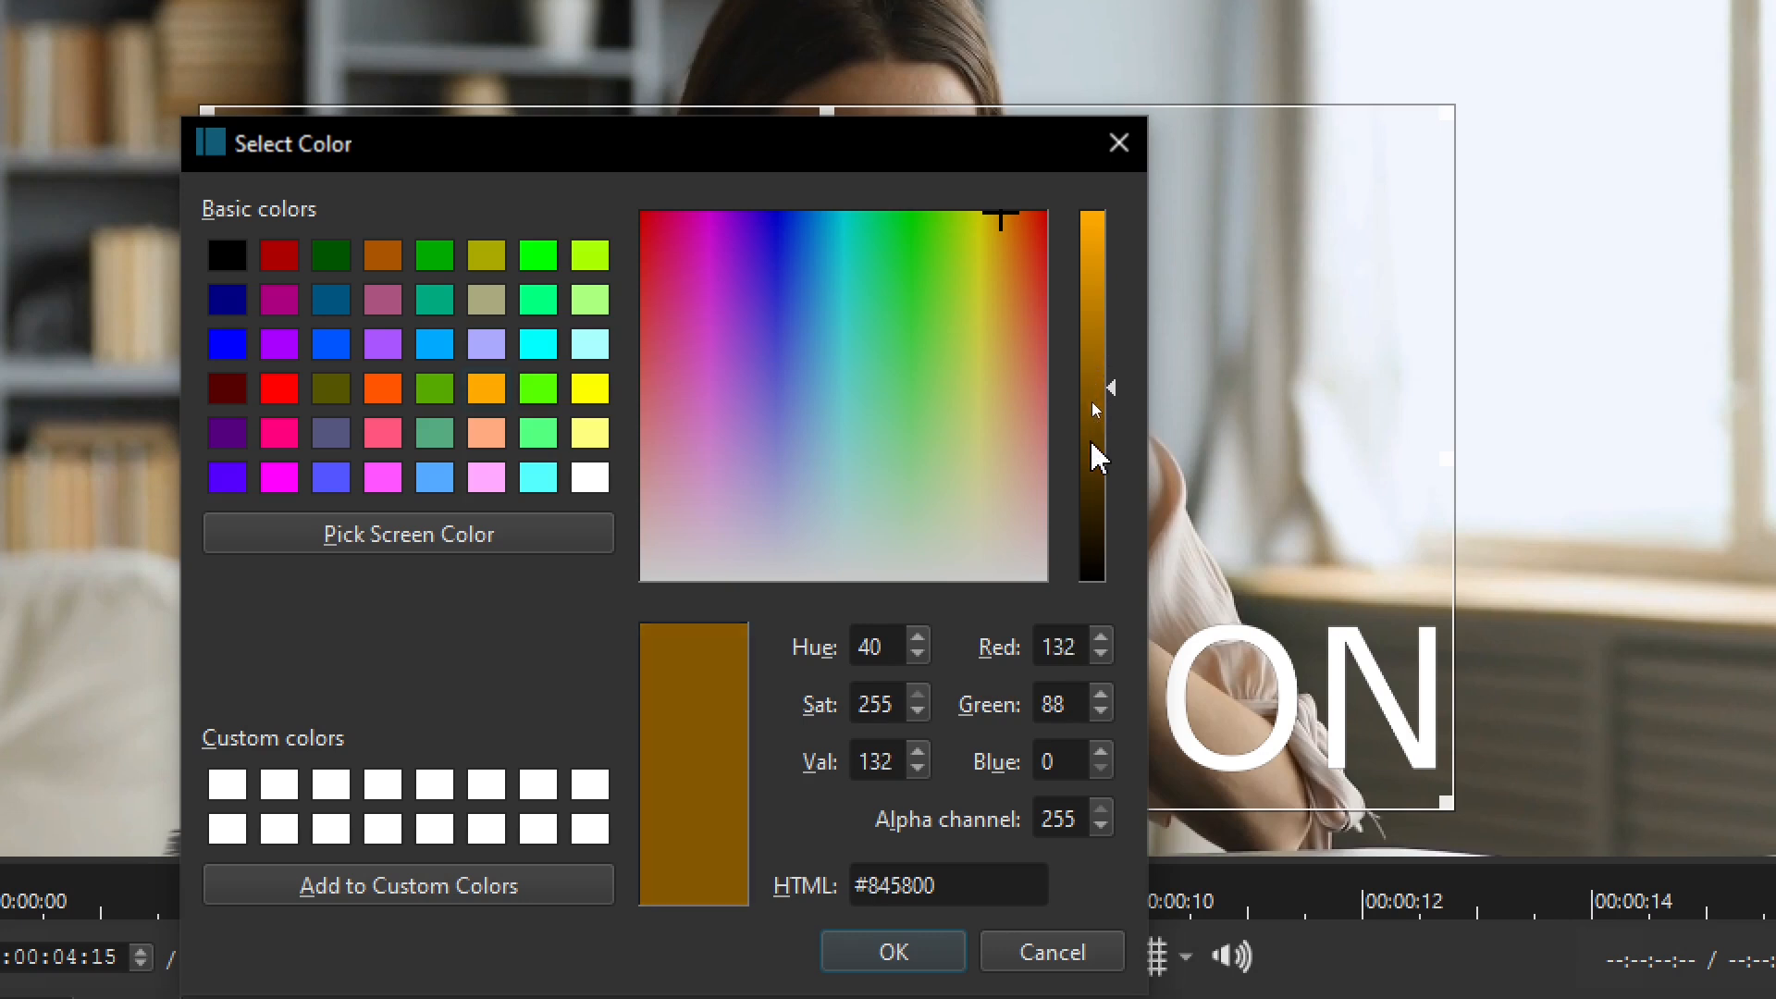
{"action": "left_click", "coordinate": [1093, 418]}
{"action": "left_click", "coordinate": [1094, 359]}
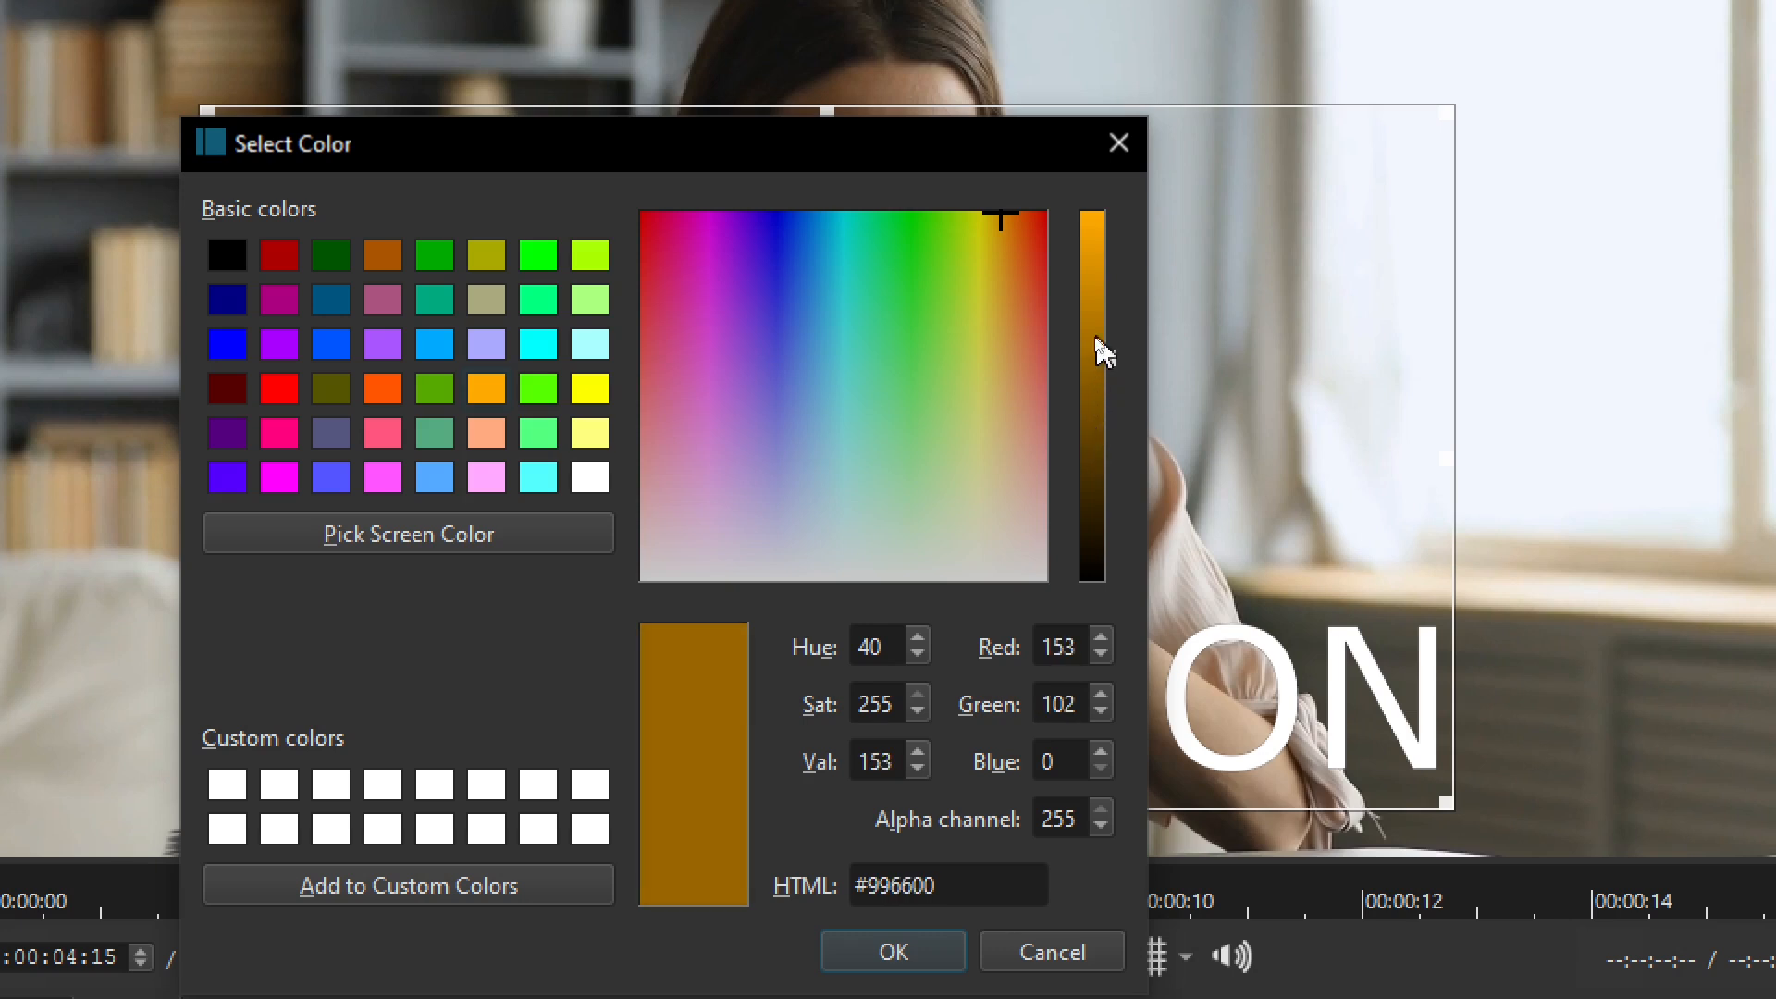
{"action": "left_click", "coordinate": [1097, 283]}
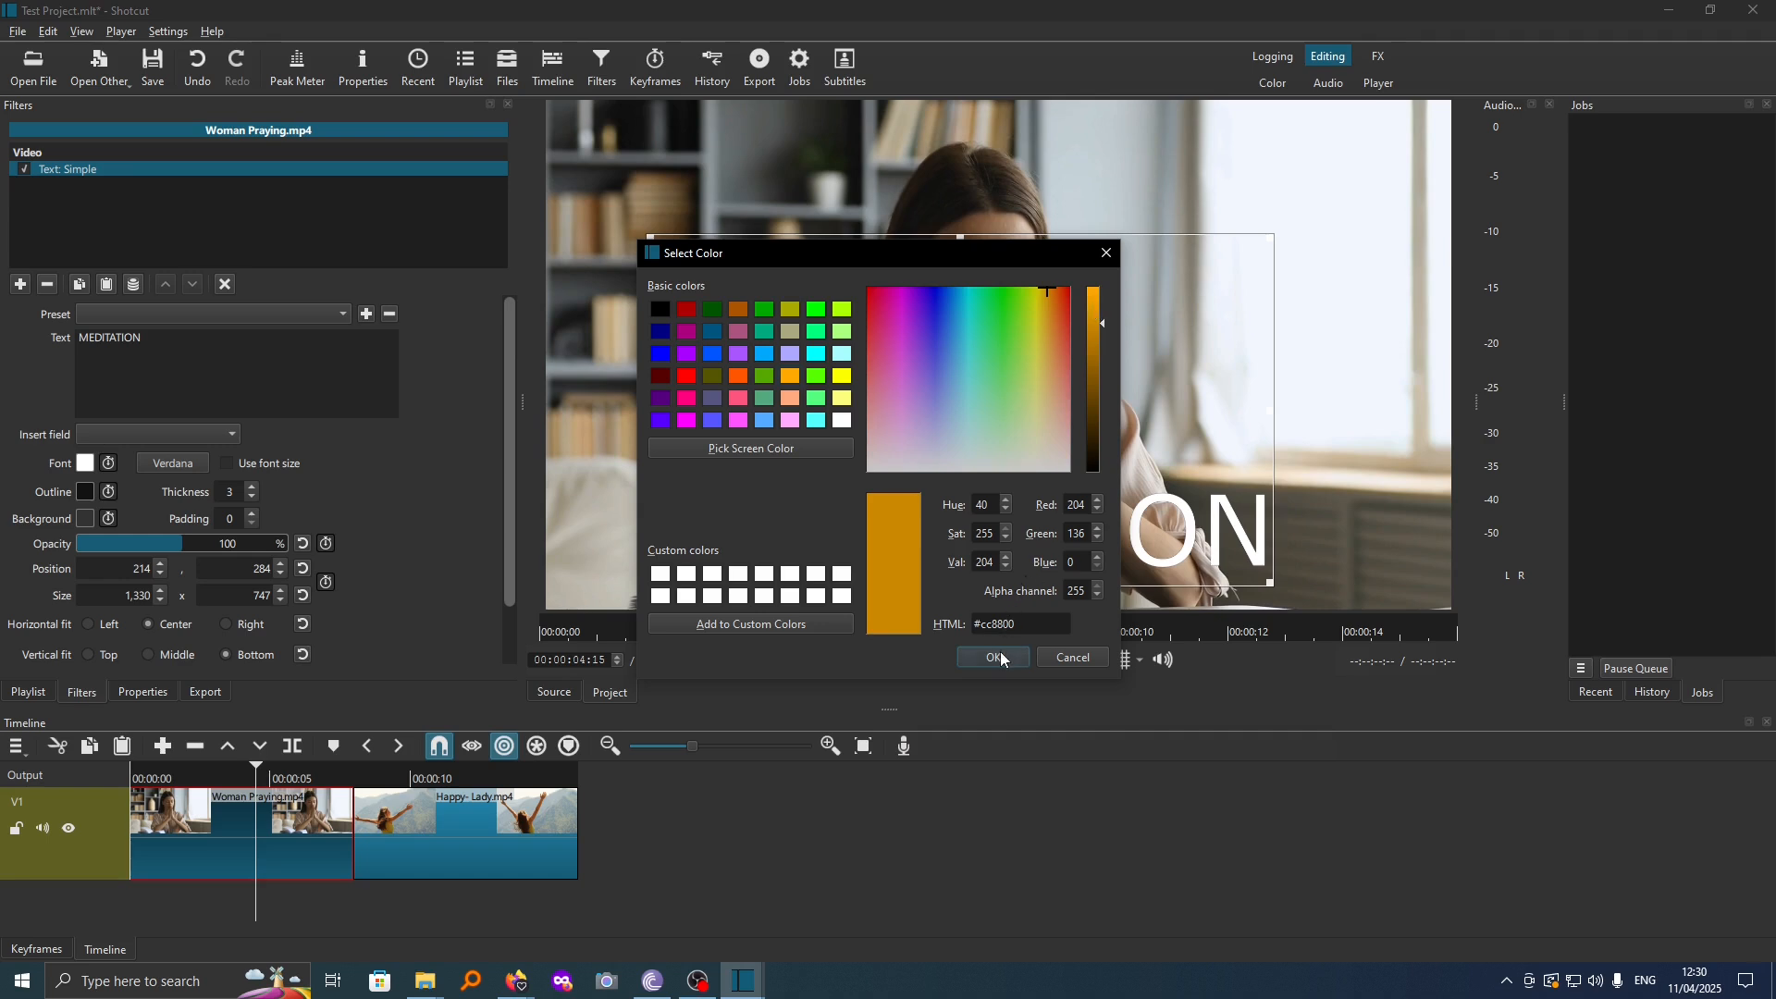
{"action": "left_click", "coordinate": [999, 656]}
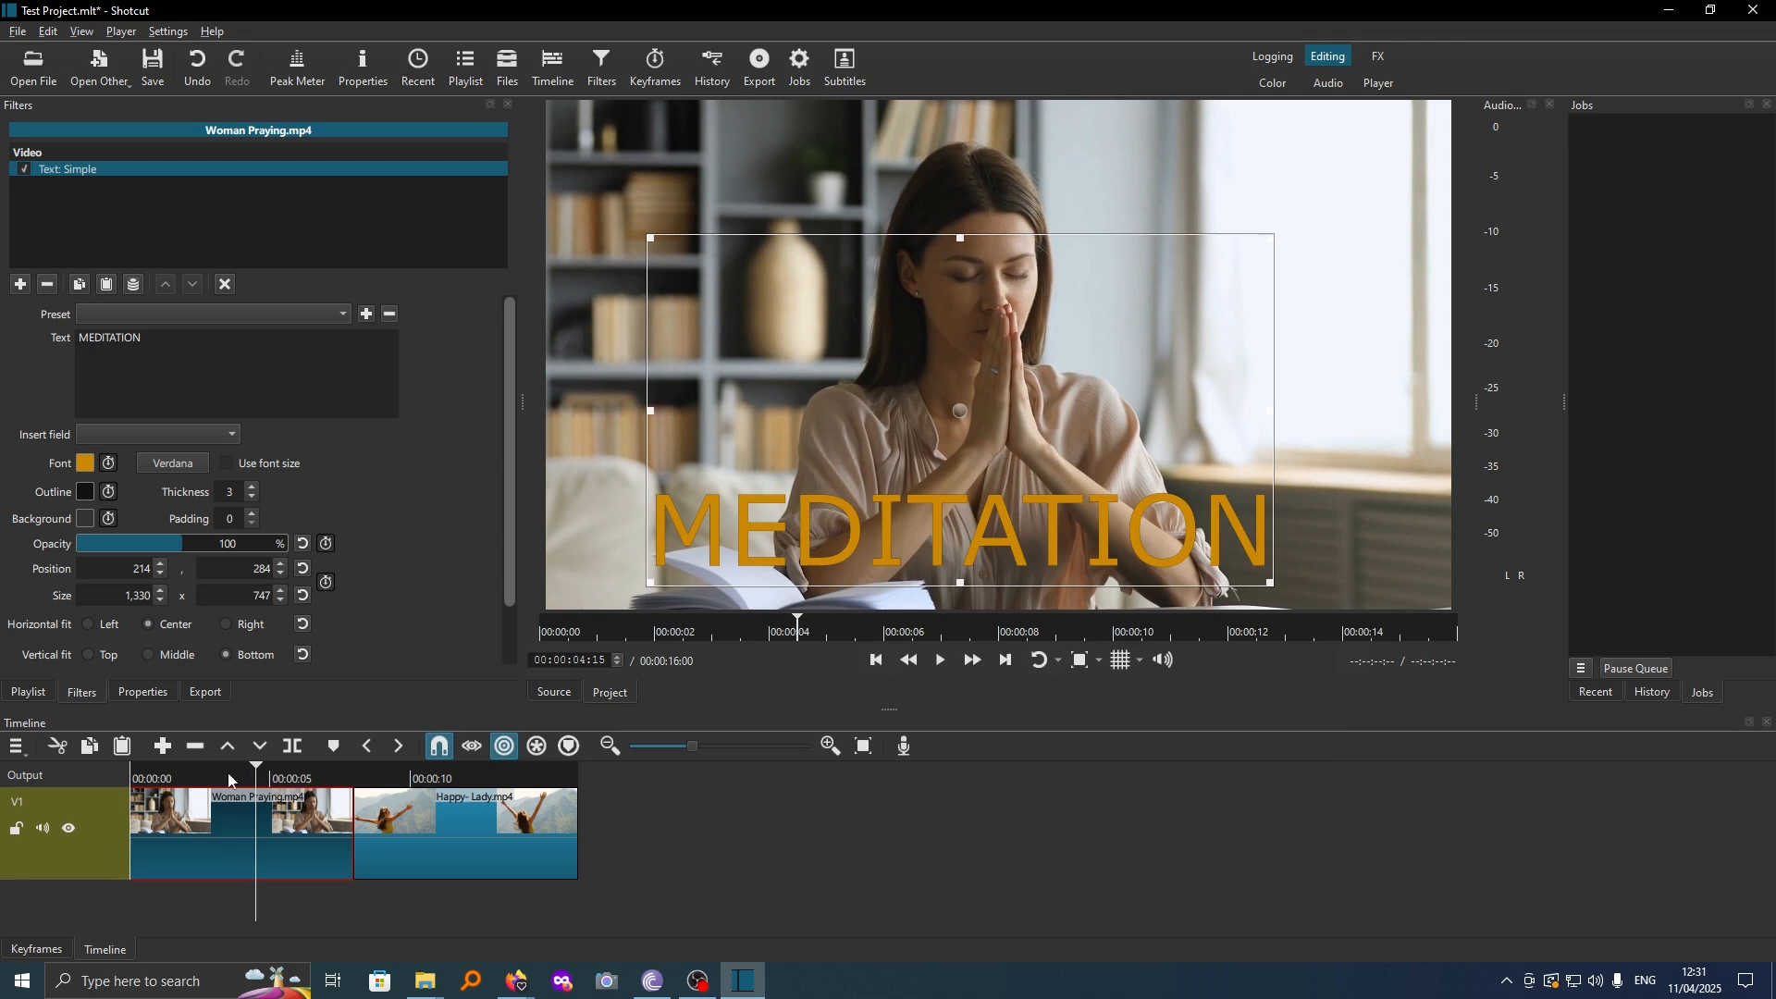
- Play the timeline from near the start through the second clip to check how long the MEDITATION title shows
{"action": "left_click", "coordinate": [141, 775]}
{"action": "key", "text": "space"}
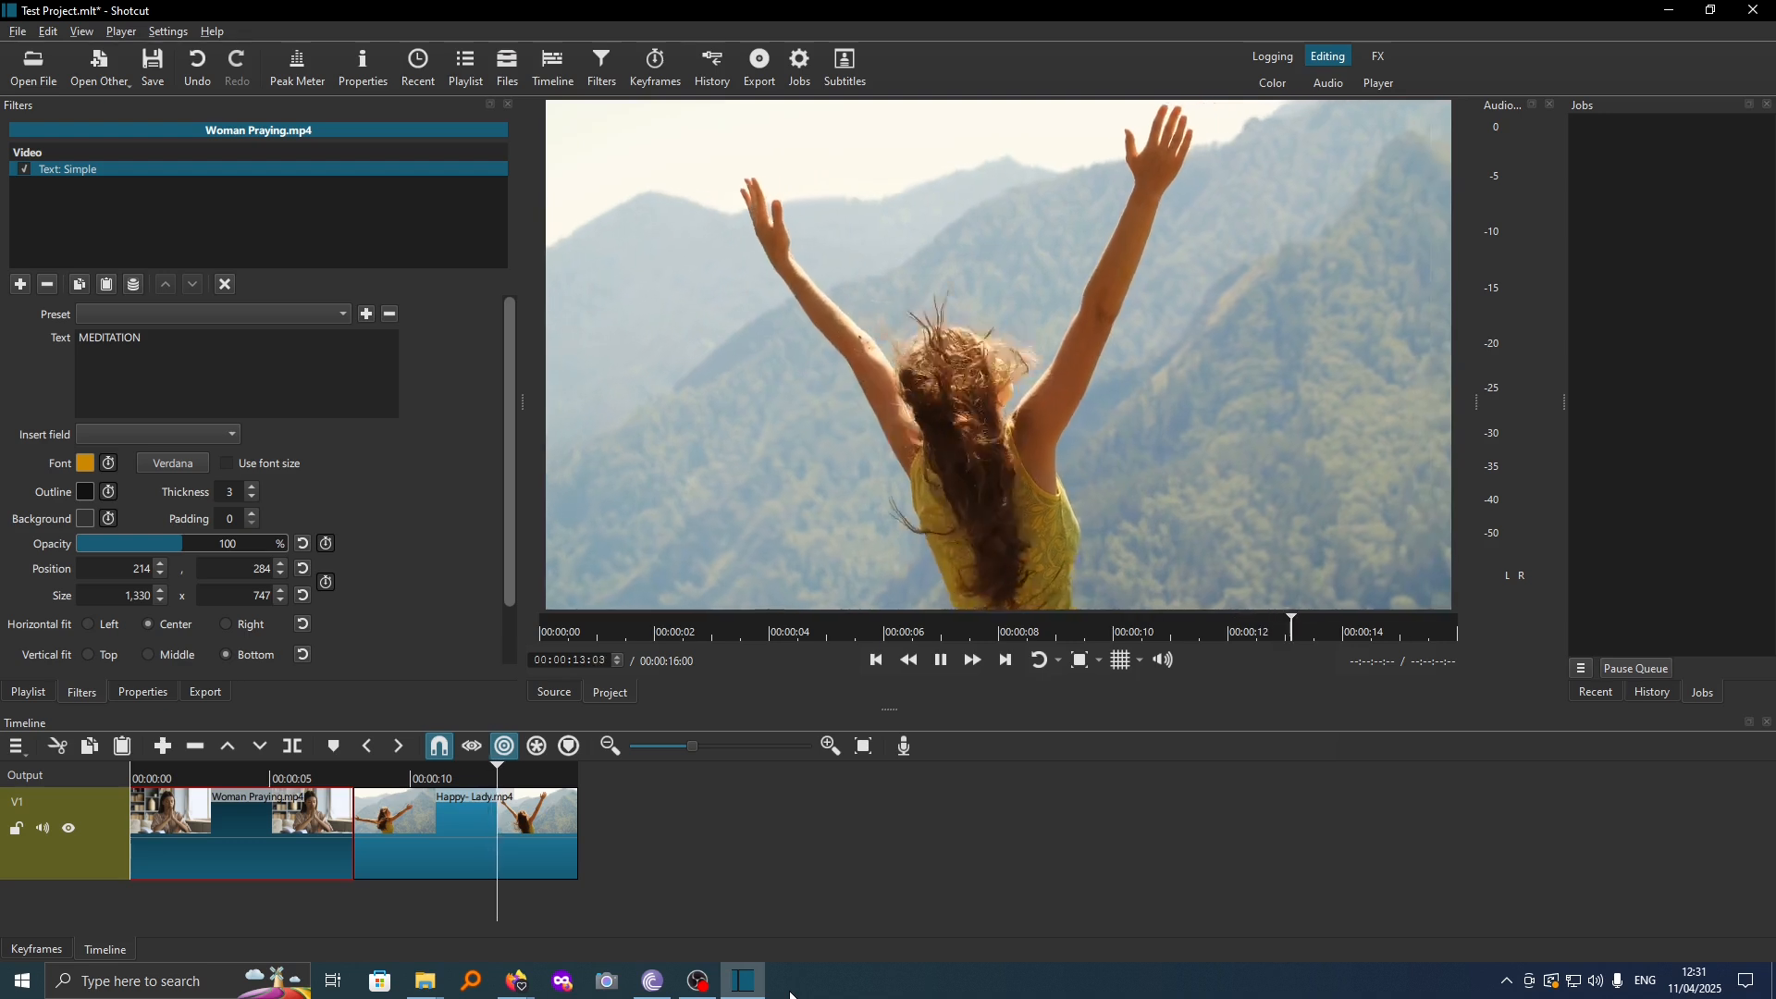
{"action": "key", "text": "space"}
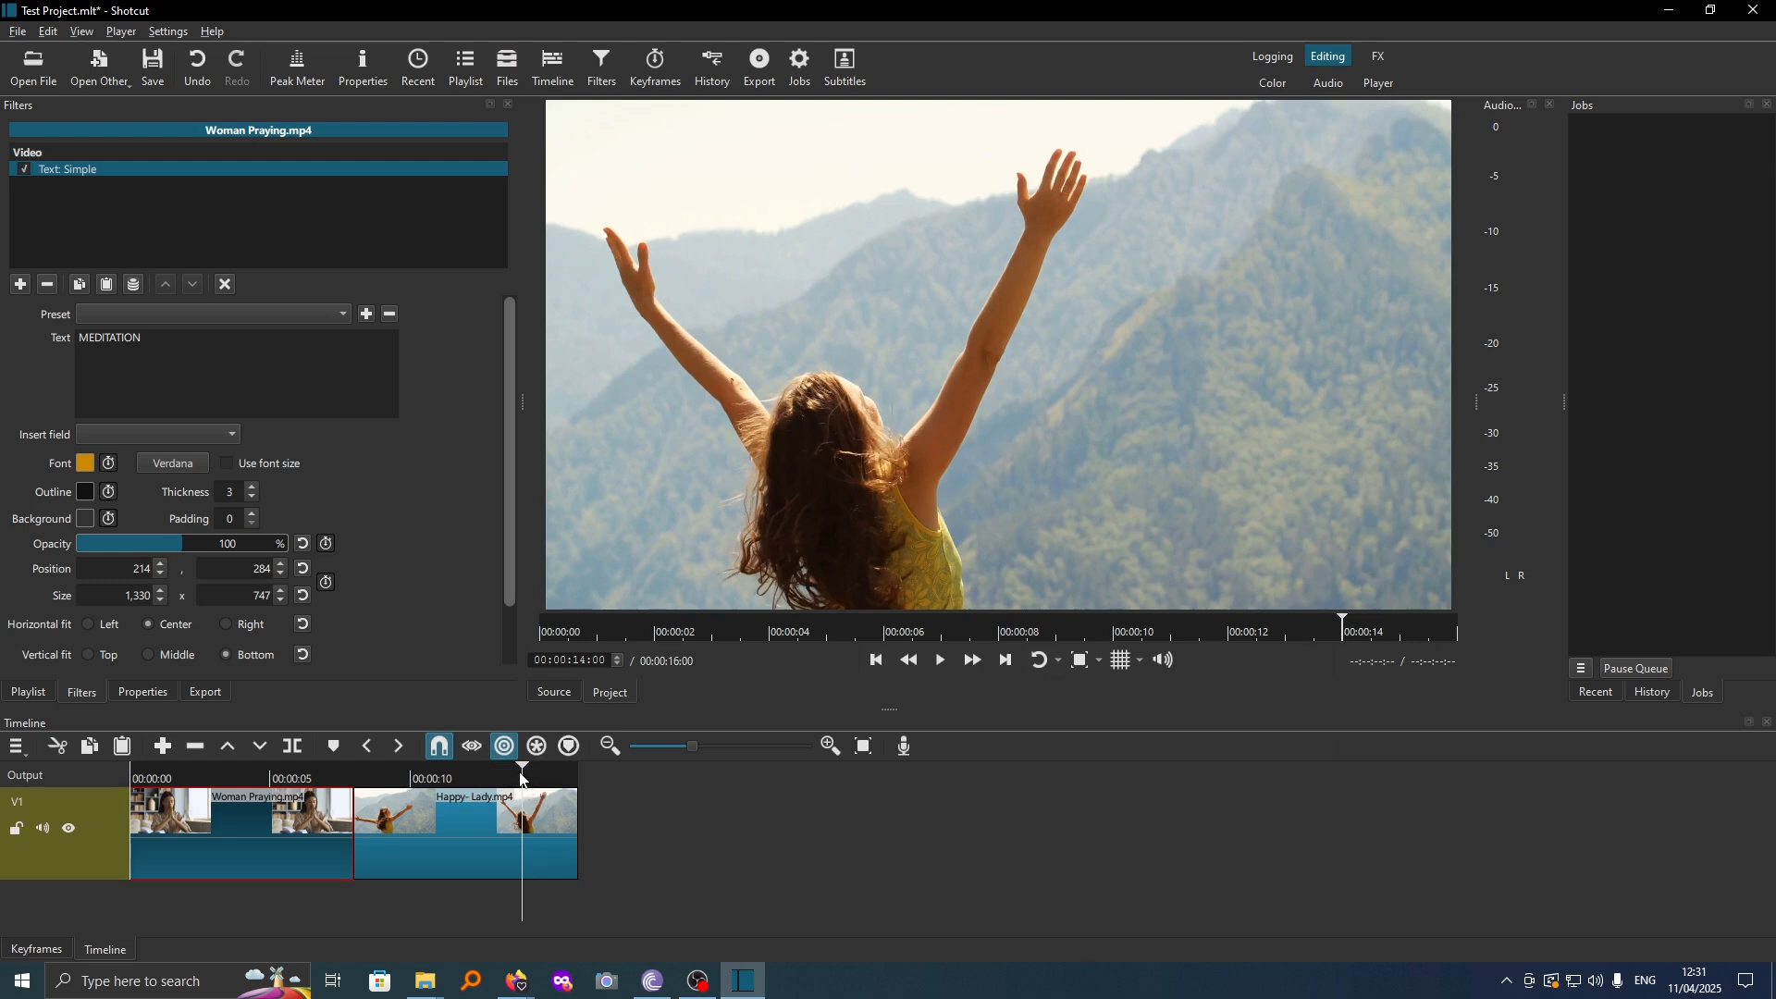
- Split the Happy- Lady.mp4 clip at about 10 seconds and at 00:00:12:15
{"action": "left_click", "coordinate": [458, 818]}
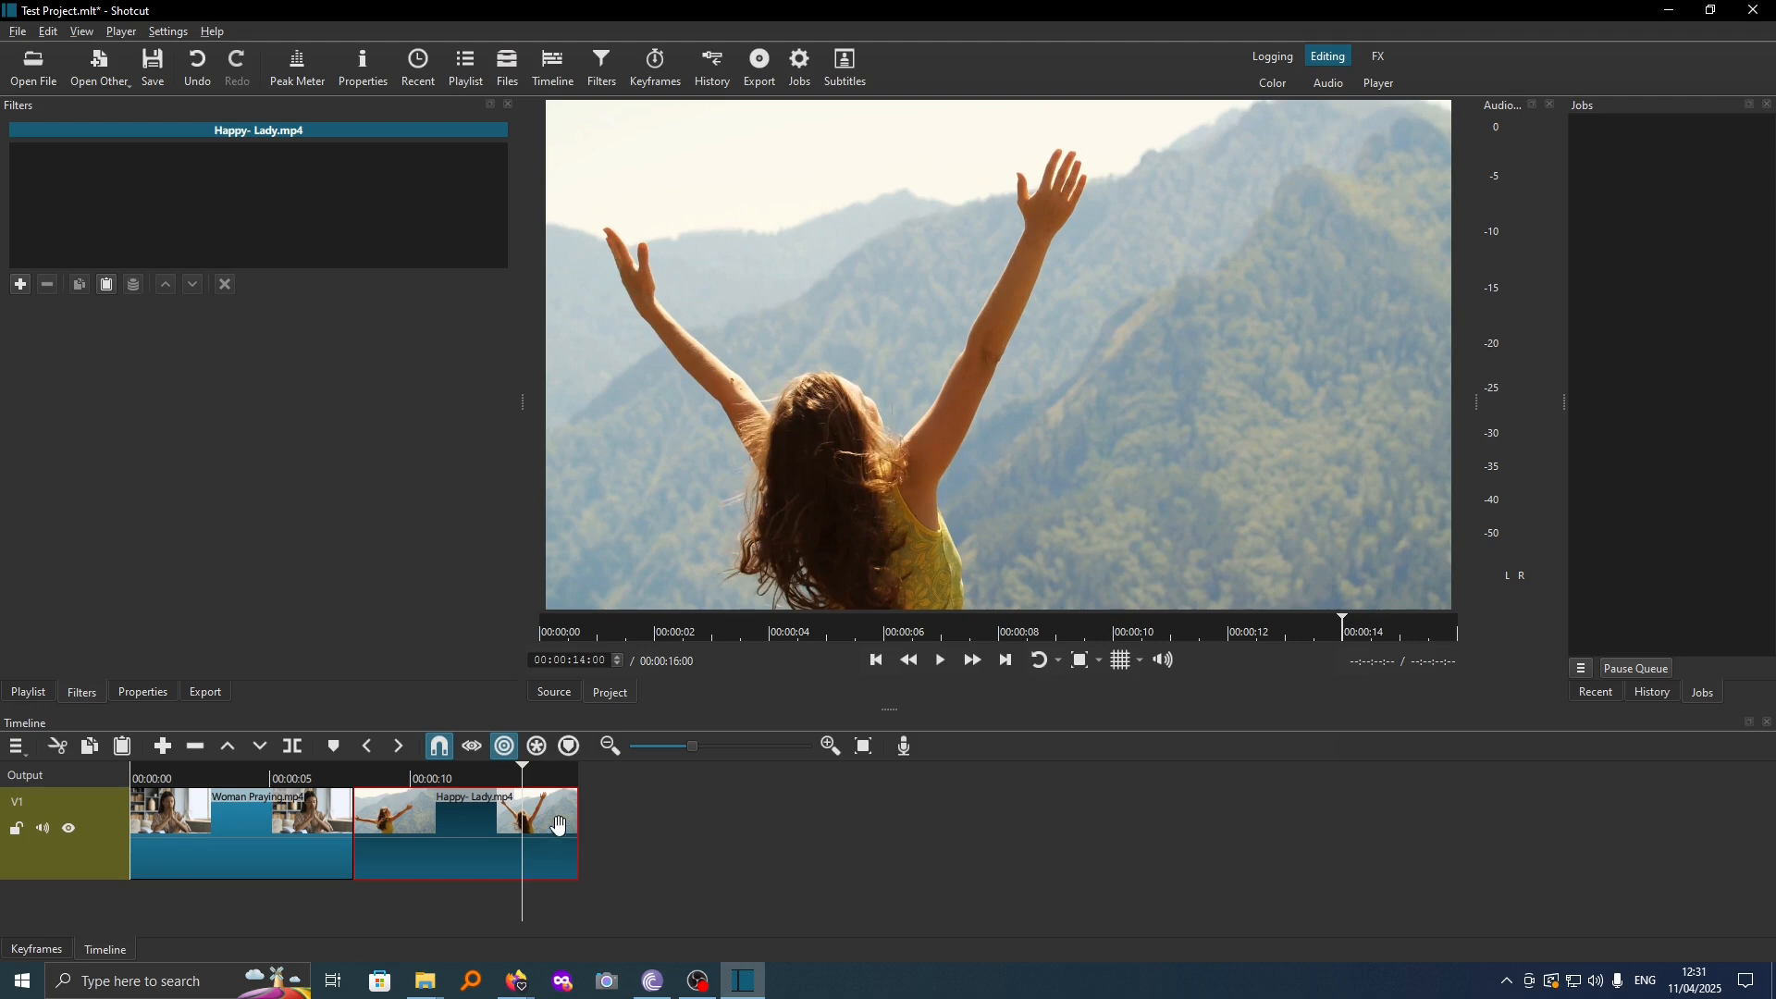
{"action": "left_click_drag", "start_coordinate": [524, 776], "coordinate": [480, 778]}
{"action": "left_click", "coordinate": [283, 748]}
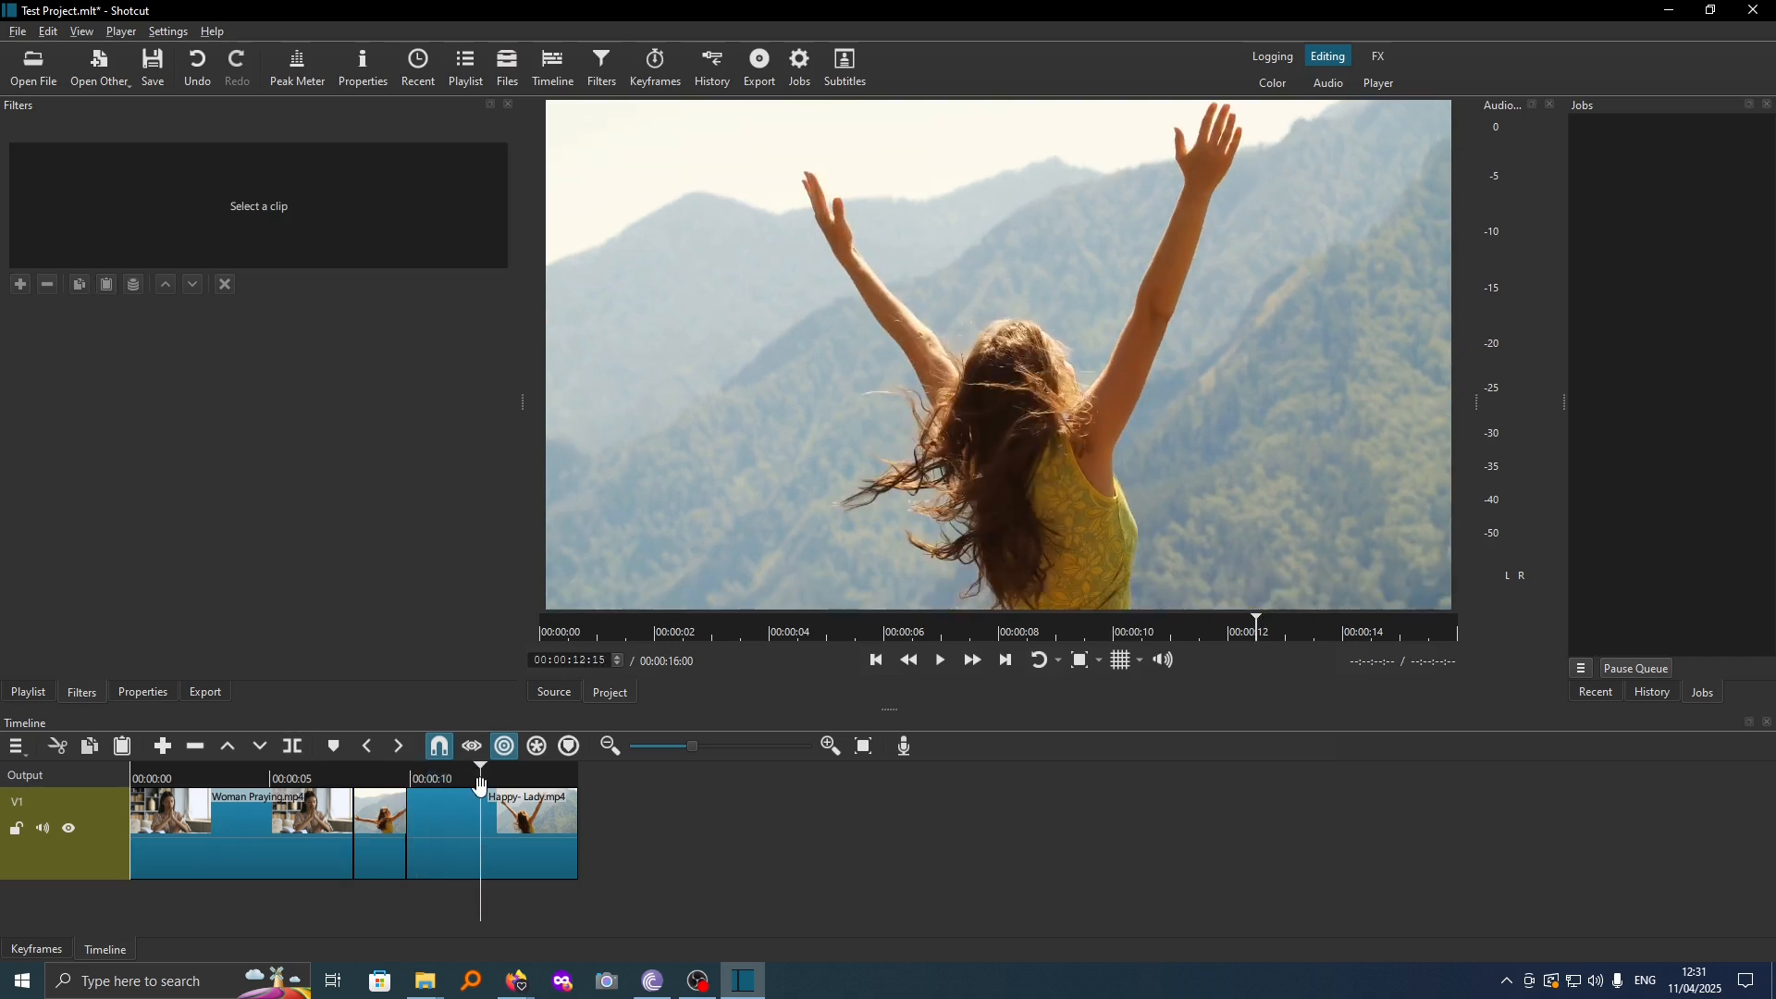
{"action": "left_click", "coordinate": [297, 747]}
- Add a Text: Simple filter to the middle segment of the split Happy- Lady.mp4 clip
{"action": "left_click", "coordinate": [437, 832]}
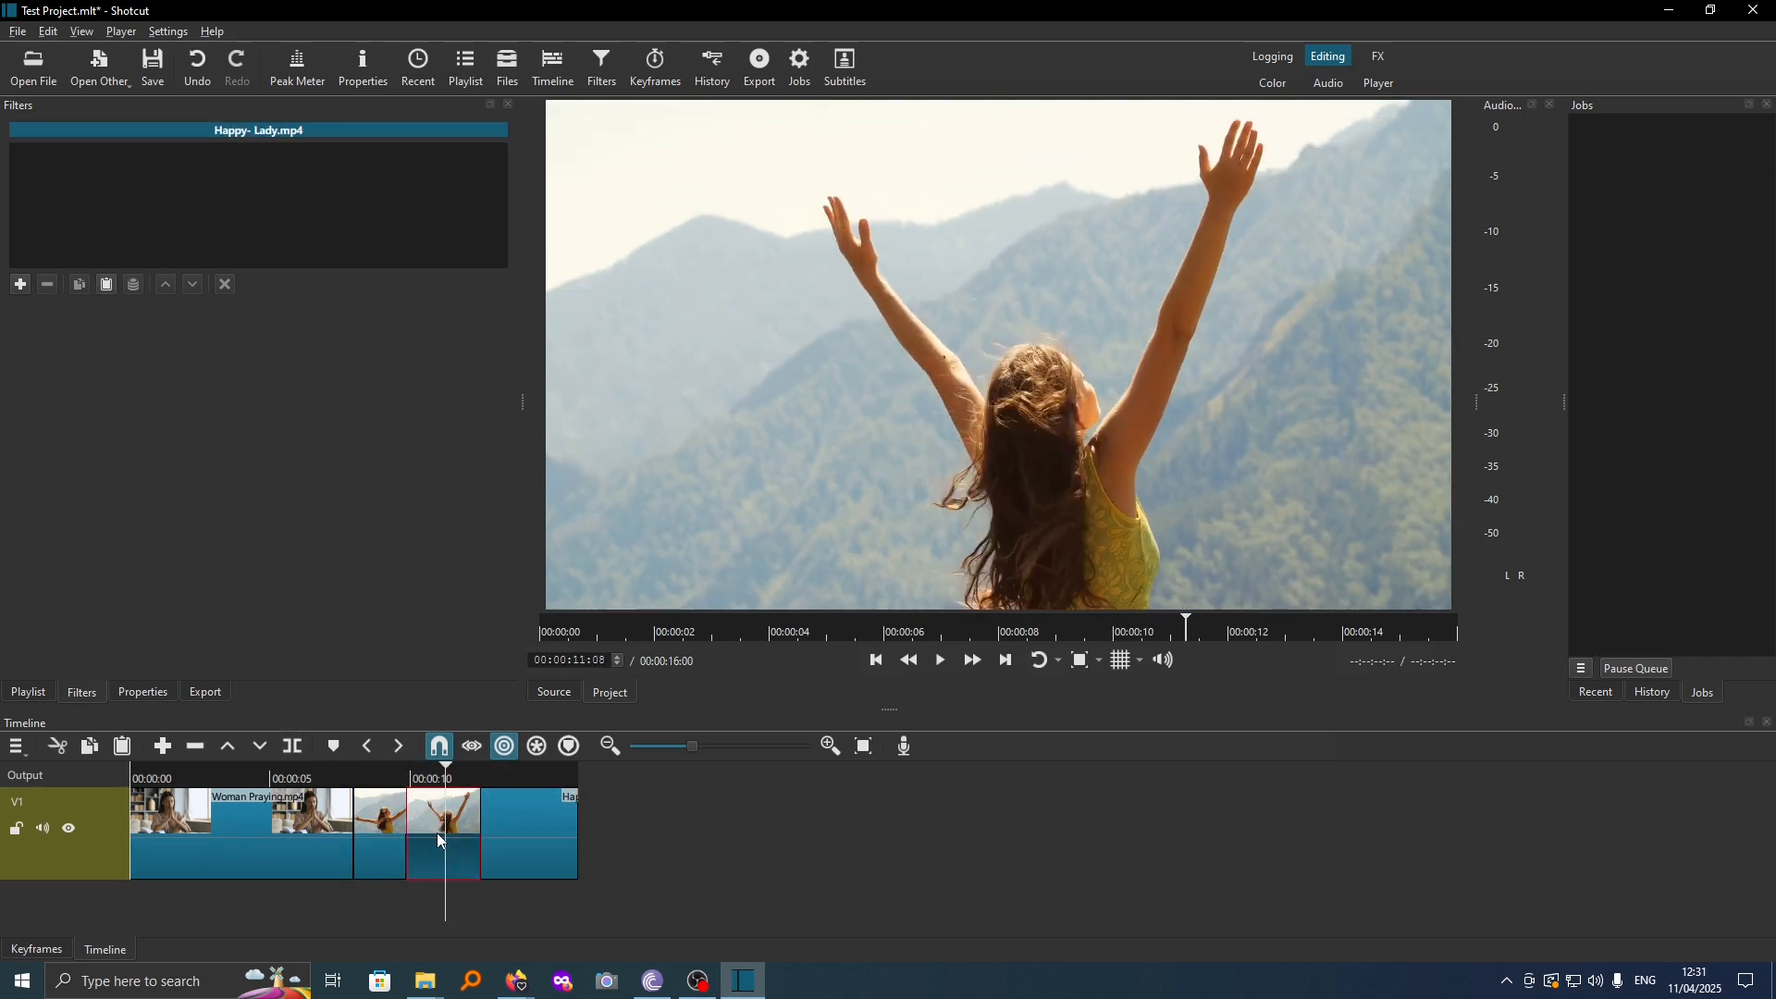
{"action": "left_click", "coordinate": [18, 285]}
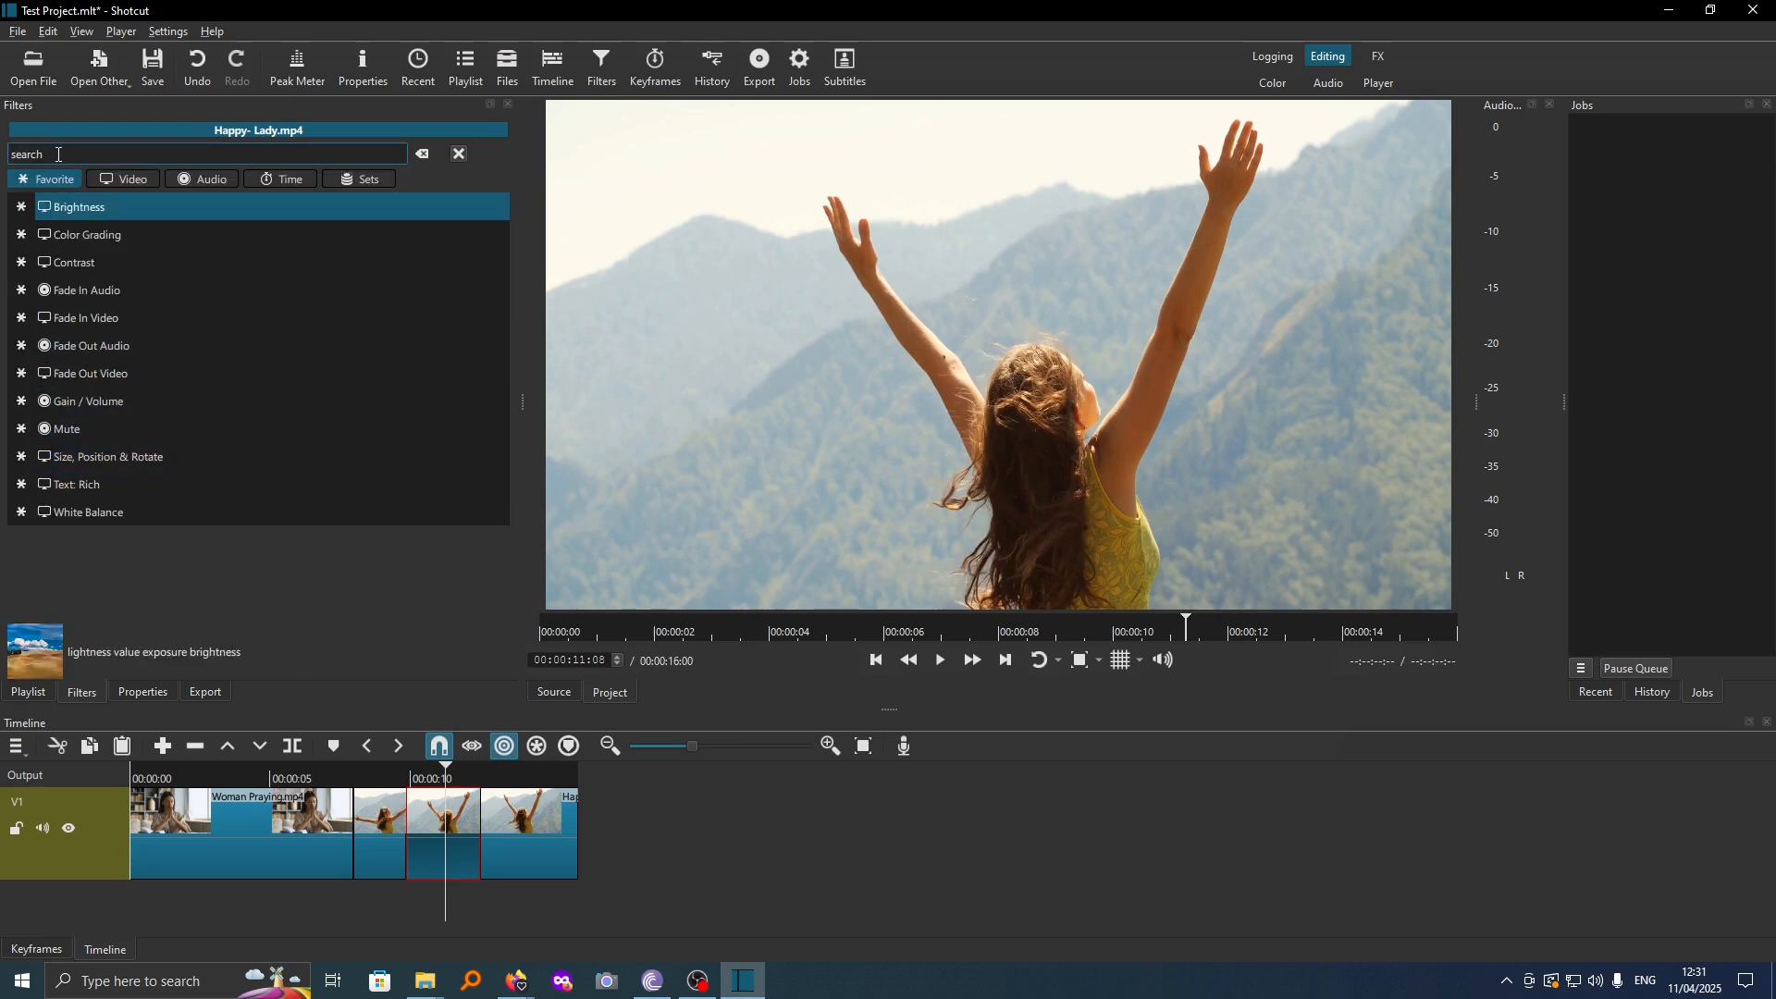
{"action": "type", "text": "Text"}
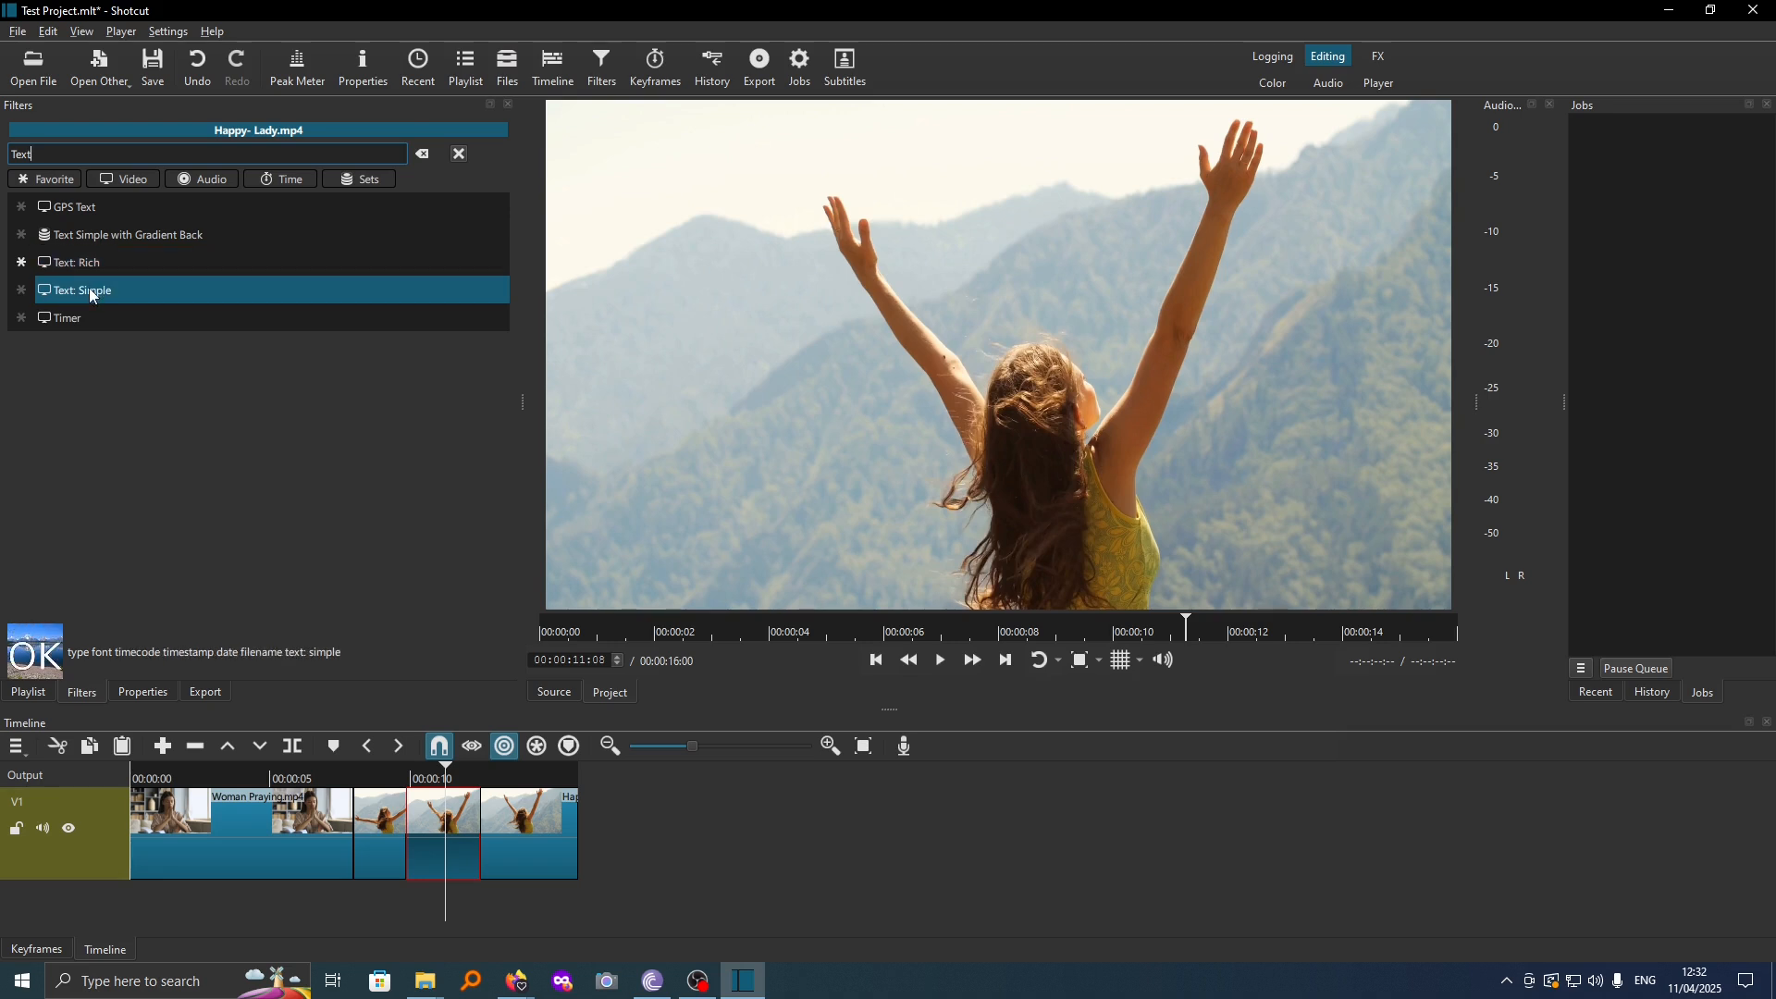
{"action": "left_click", "coordinate": [92, 292]}
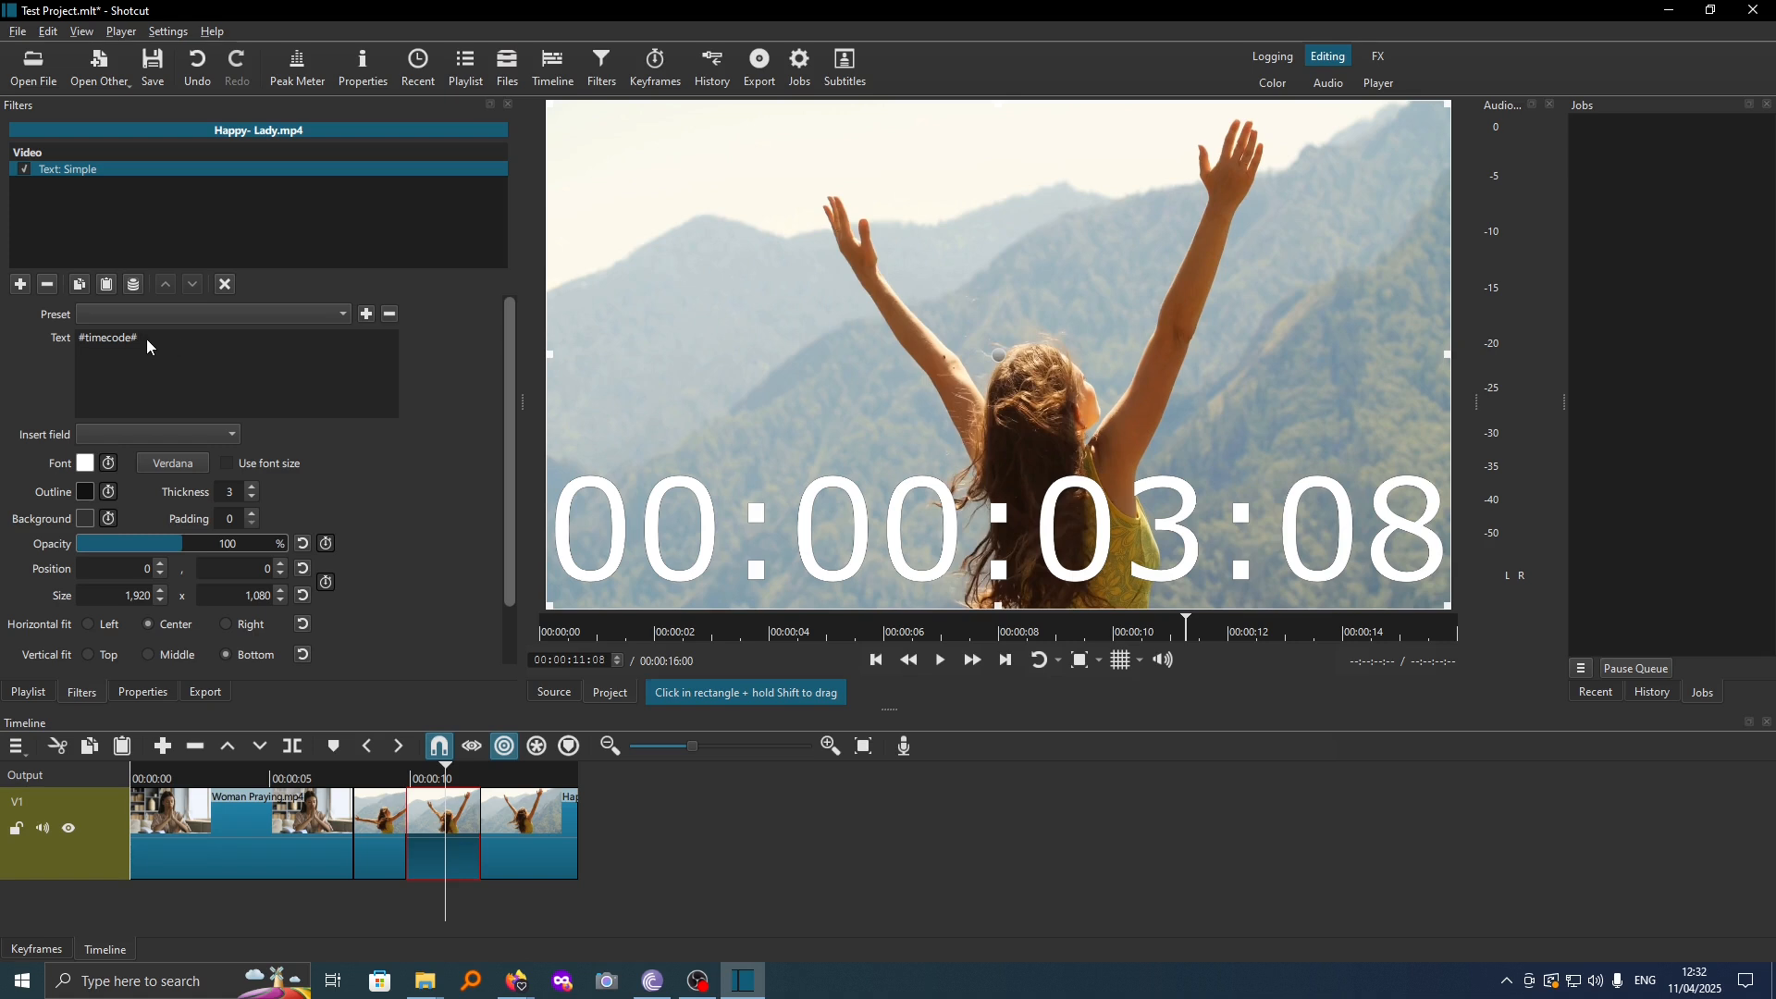
- Replace the placeholder text with OUTDOOR and resize its box to about 1383 x 525, positioned at about 357, 327
{"action": "key", "text": "BackSpace"}
{"action": "key", "text": "BackSpace"}
{"action": "key", "text": "BackSpace"}
{"action": "key", "text": "BackSpace"}
{"action": "key", "text": "BackSpace"}
{"action": "key", "text": "BackSpace"}
{"action": "key", "text": "BackSpace"}
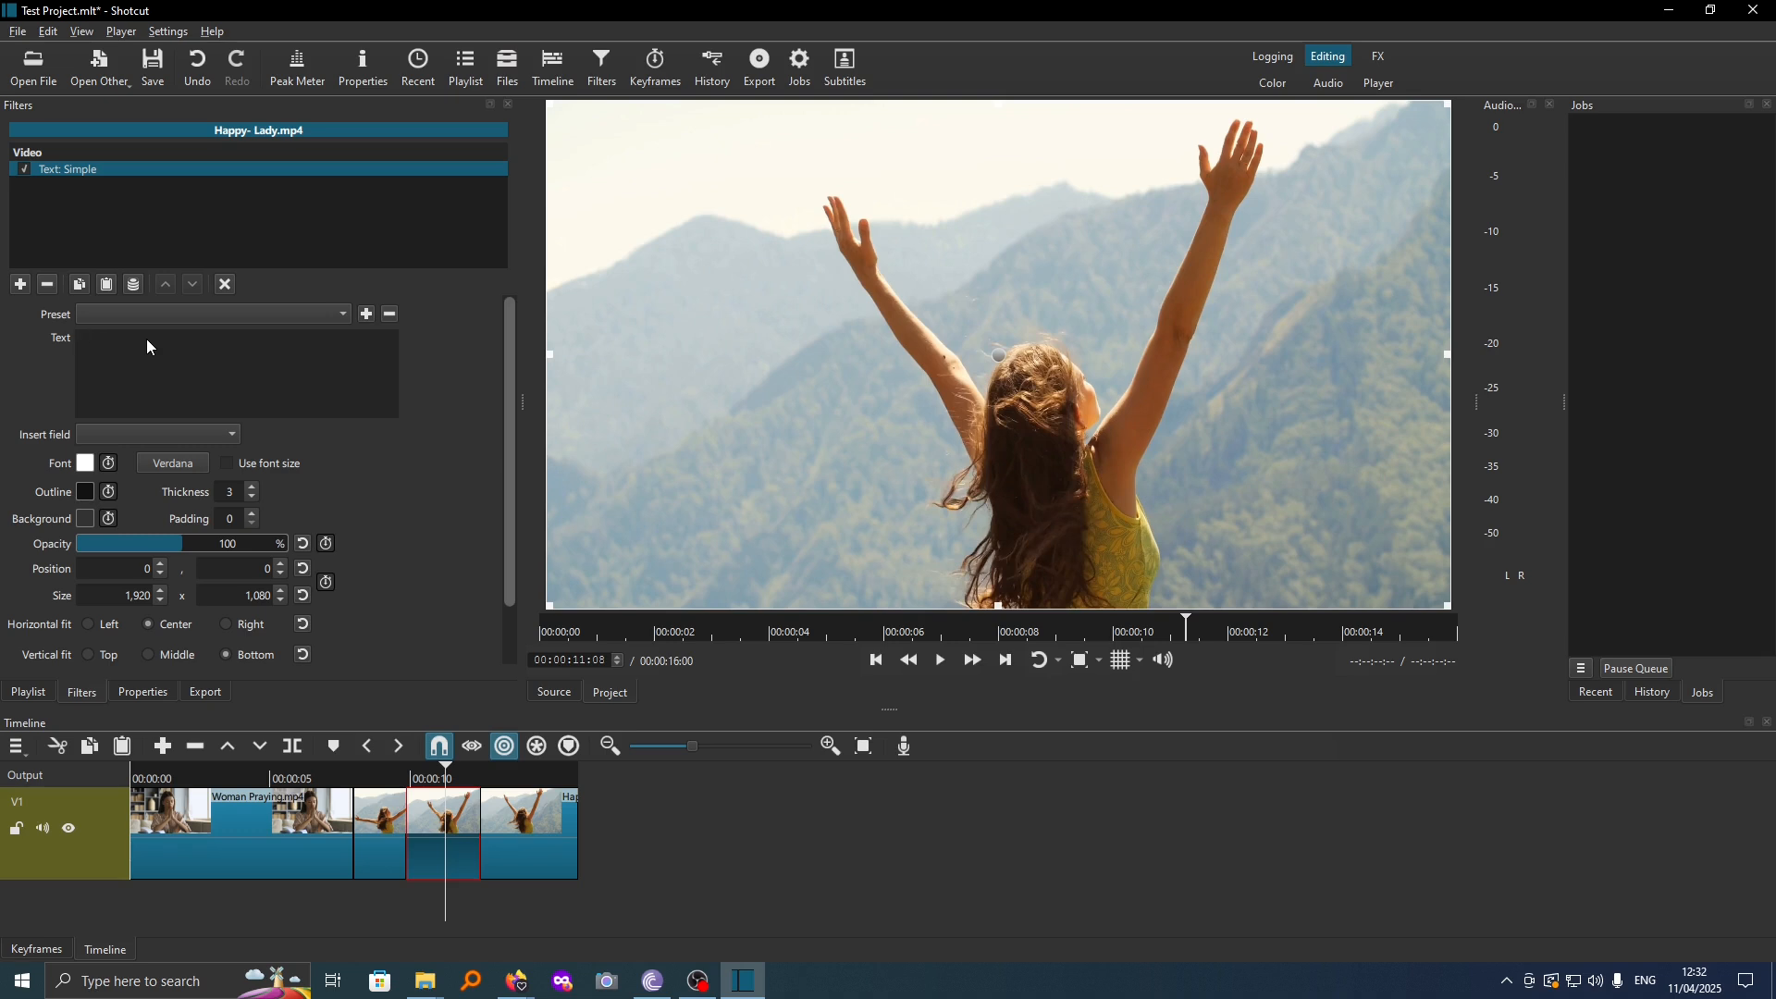
{"action": "type", "text": "OUTDOOR"}
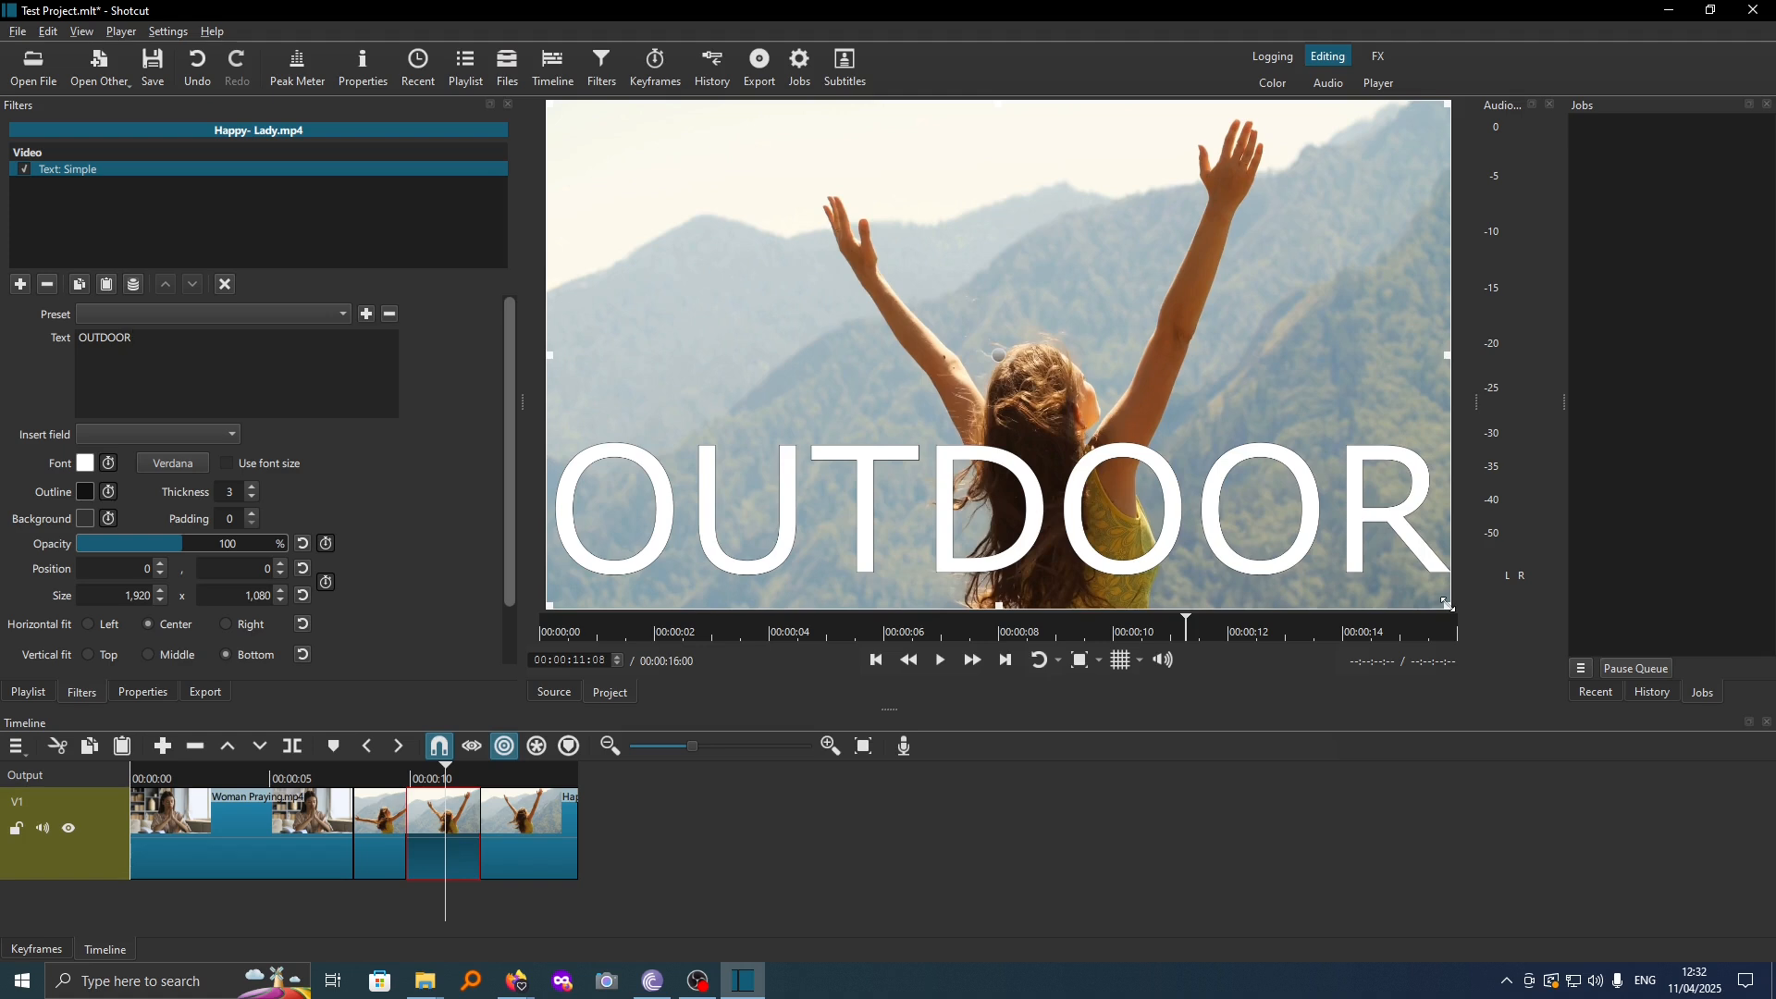
{"action": "left_click_drag", "start_coordinate": [1449, 605], "coordinate": [1197, 346]}
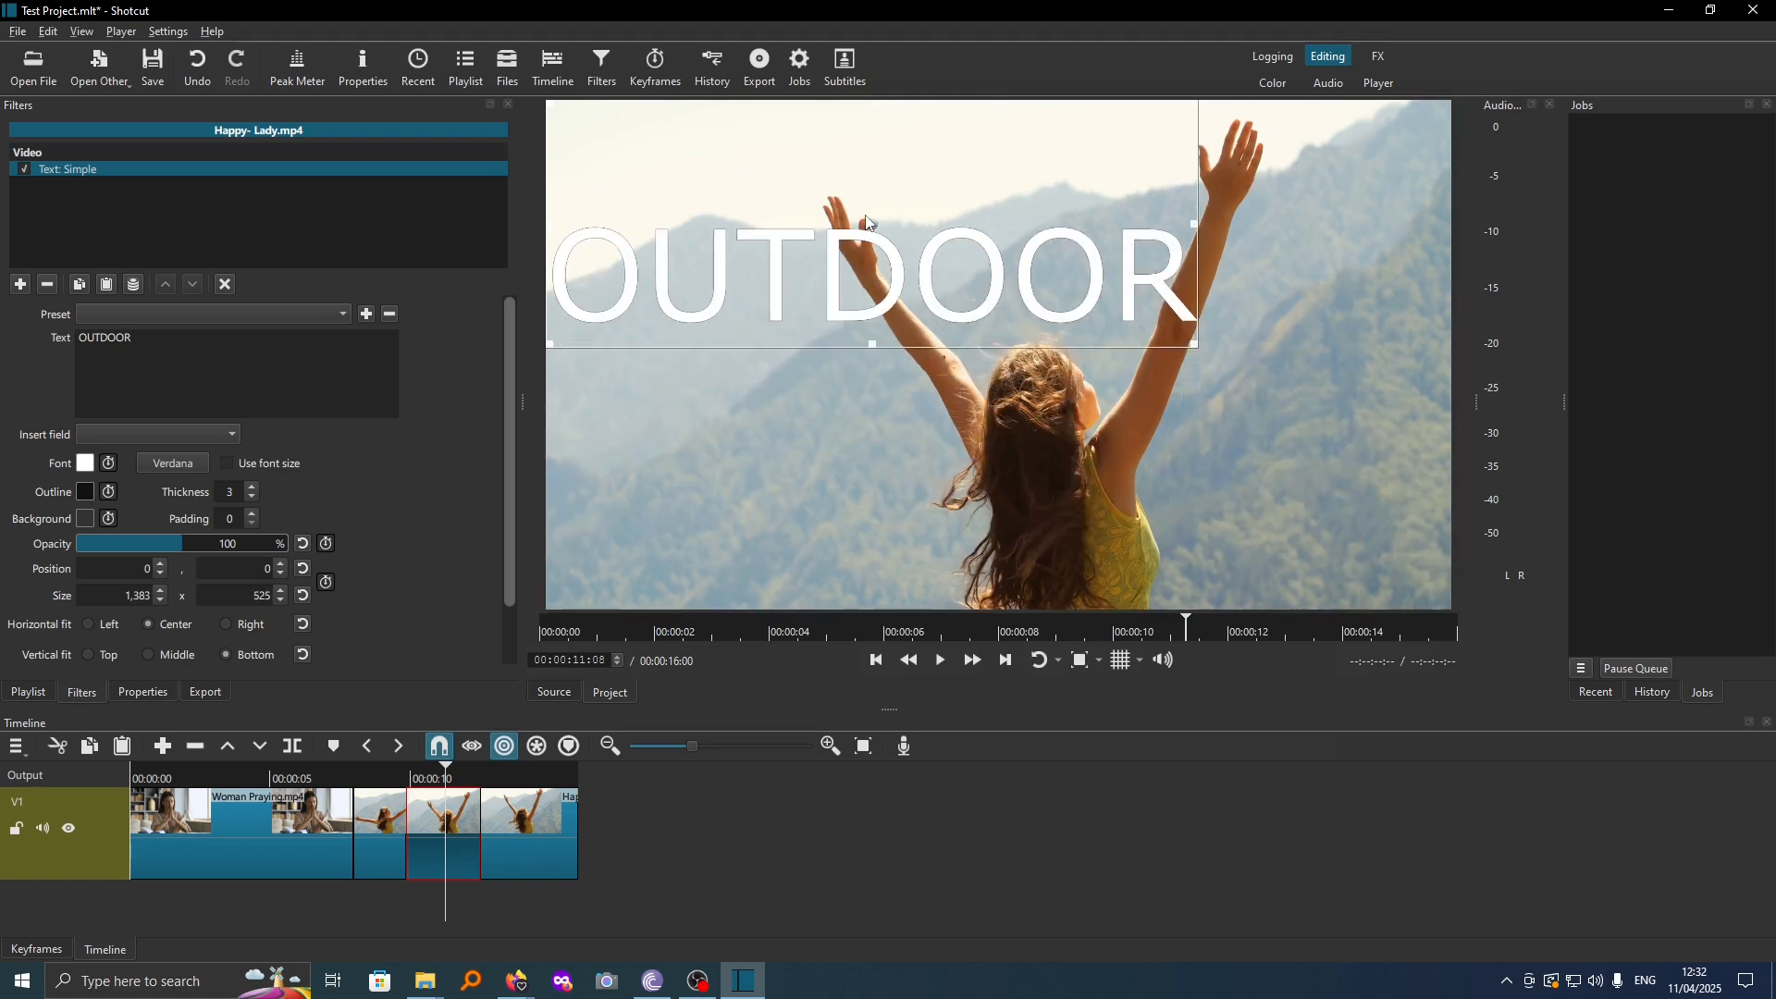
{"action": "left_click_drag", "start_coordinate": [886, 238], "coordinate": [1054, 397]}
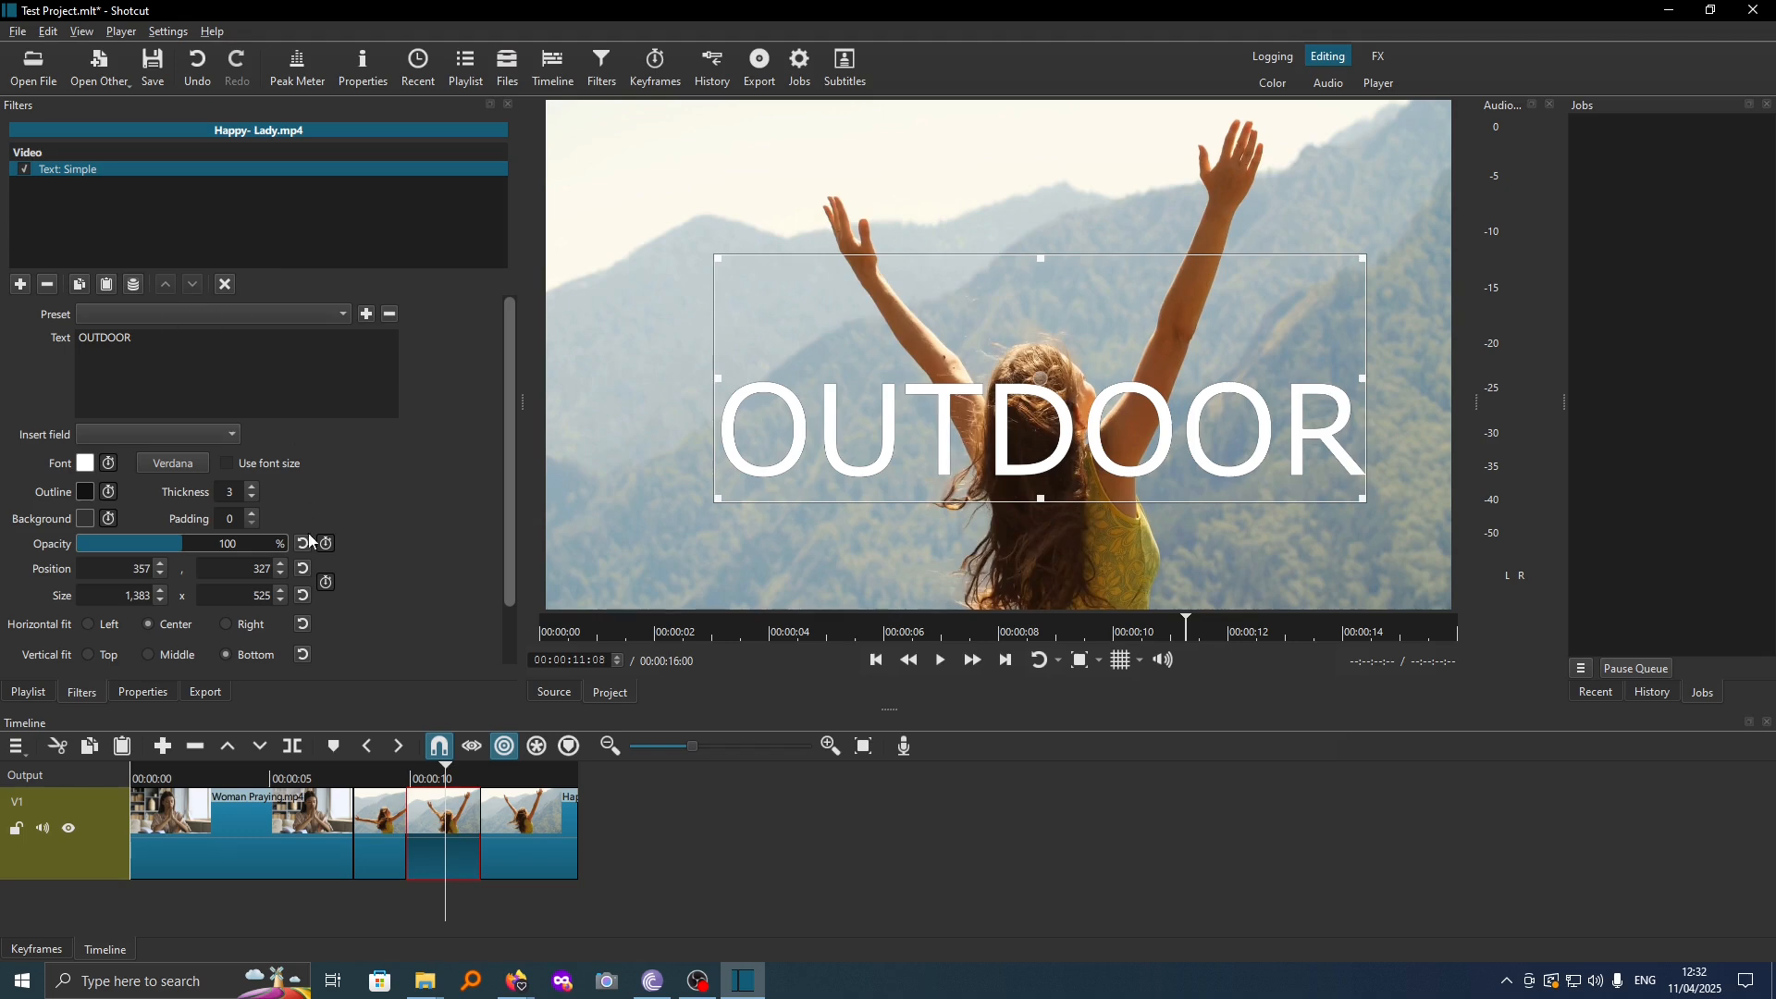
- Play the timeline across the middle Happy- Lady.mp4 segment to check when the OUTDOOR title appears and ends
{"action": "left_click", "coordinate": [397, 777]}
{"action": "key", "text": "space"}
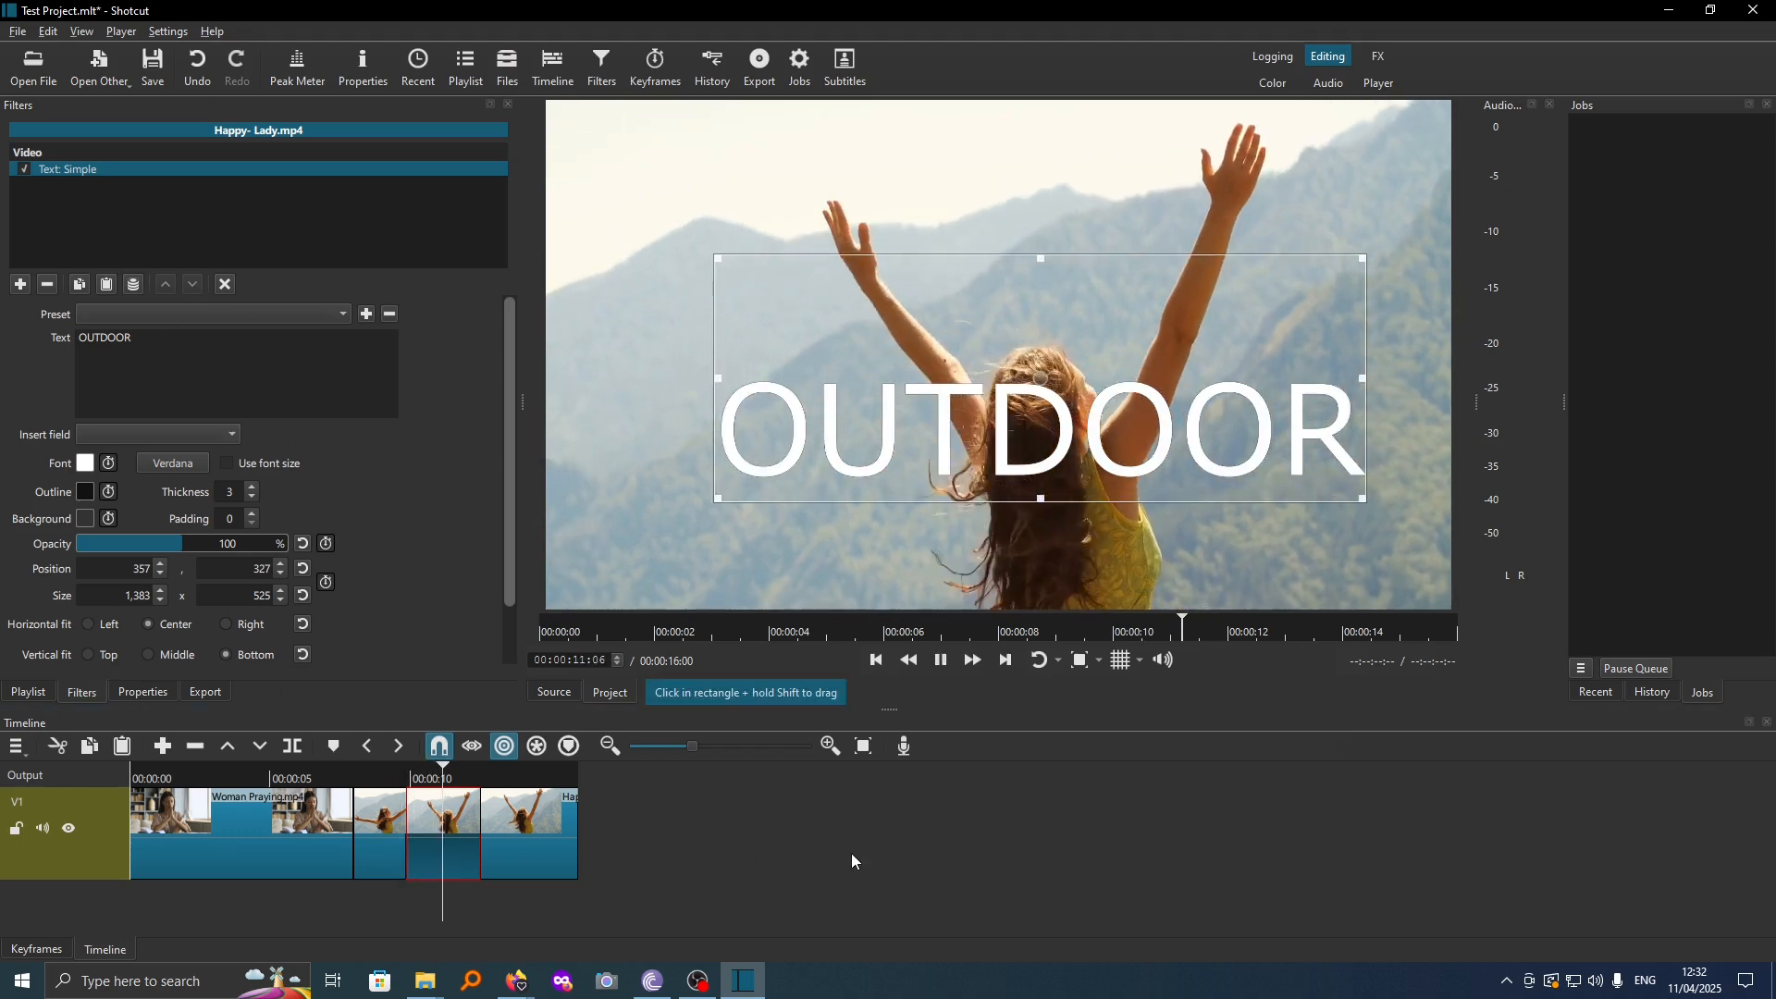
{"action": "key", "text": "space"}
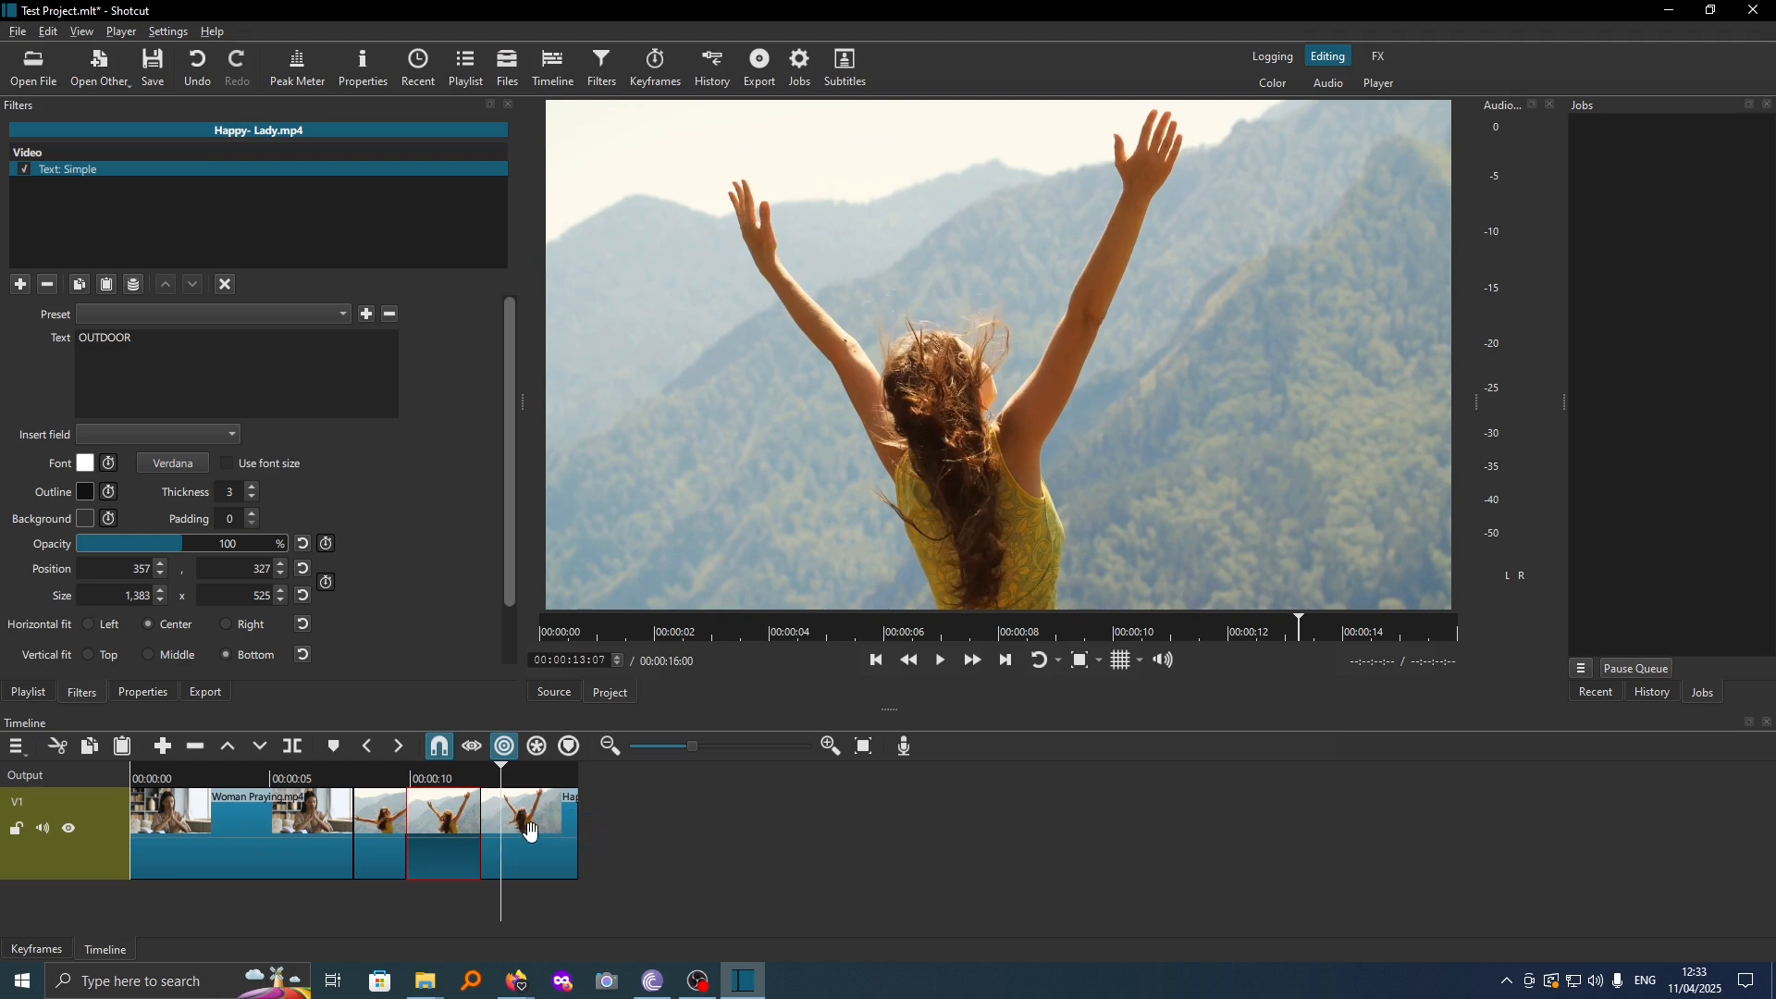
- Add a Text: Rich filter to the last segment of the split Happy- Lady.mp4 clip
{"action": "left_click", "coordinate": [531, 832]}
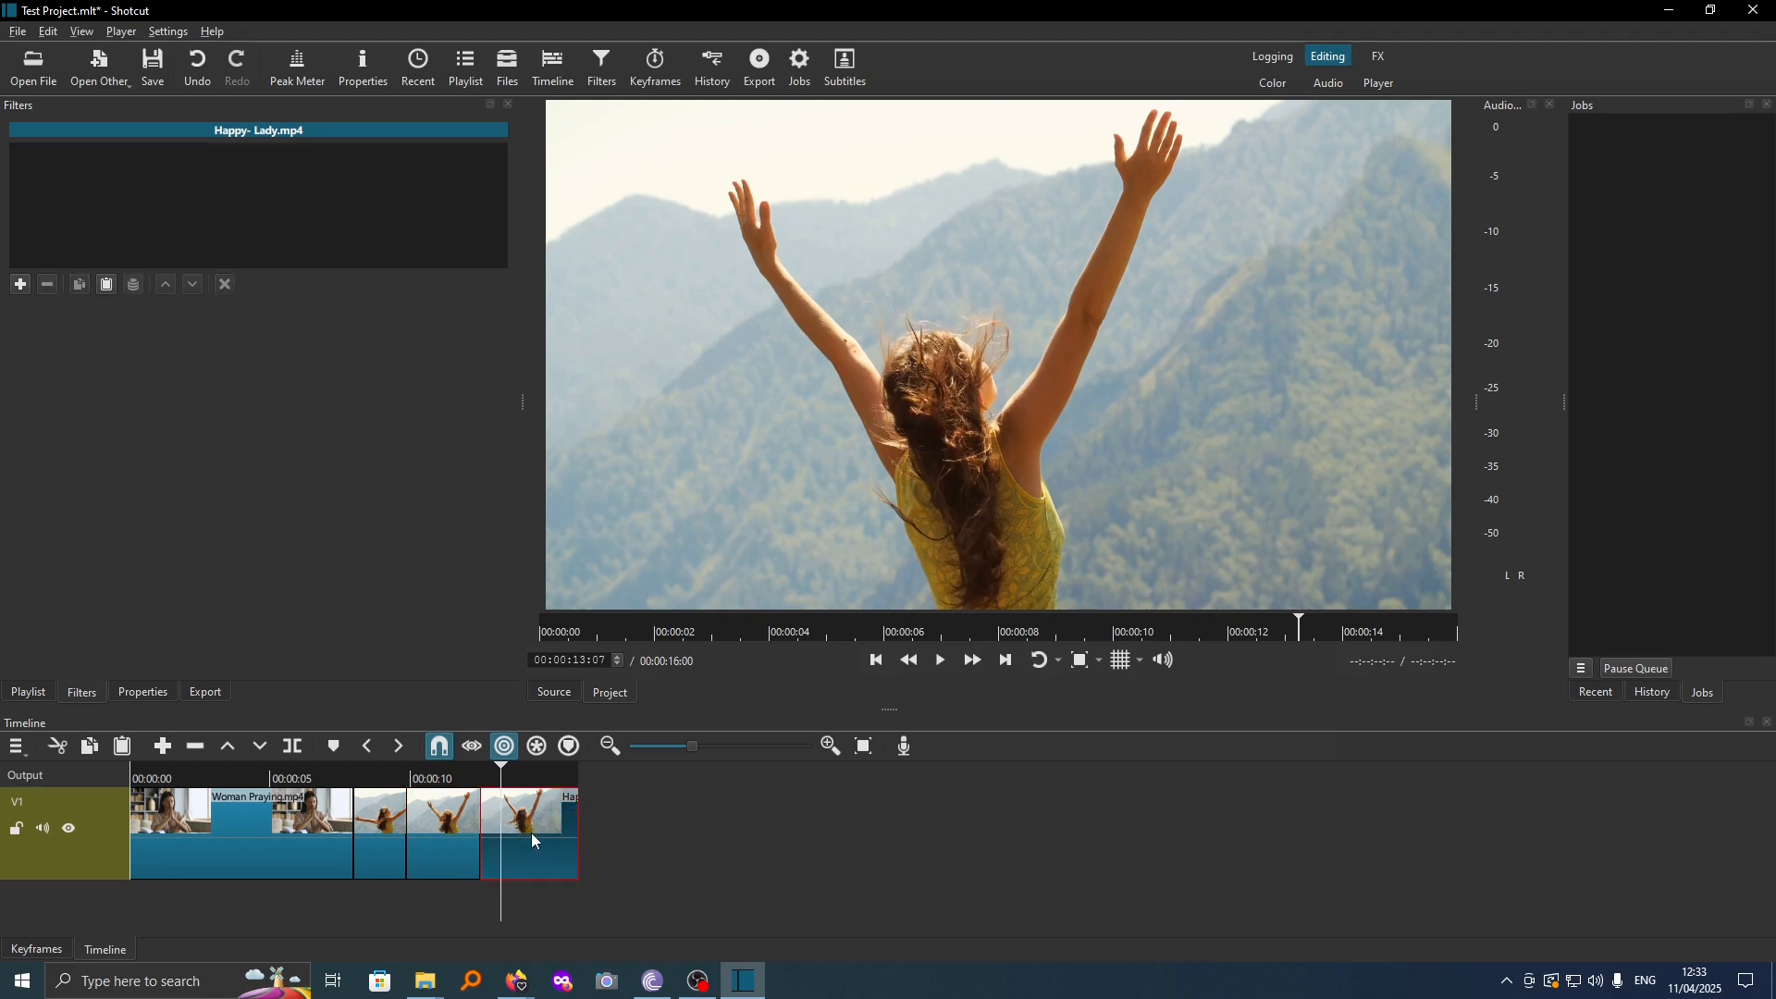
{"action": "left_click", "coordinate": [20, 285]}
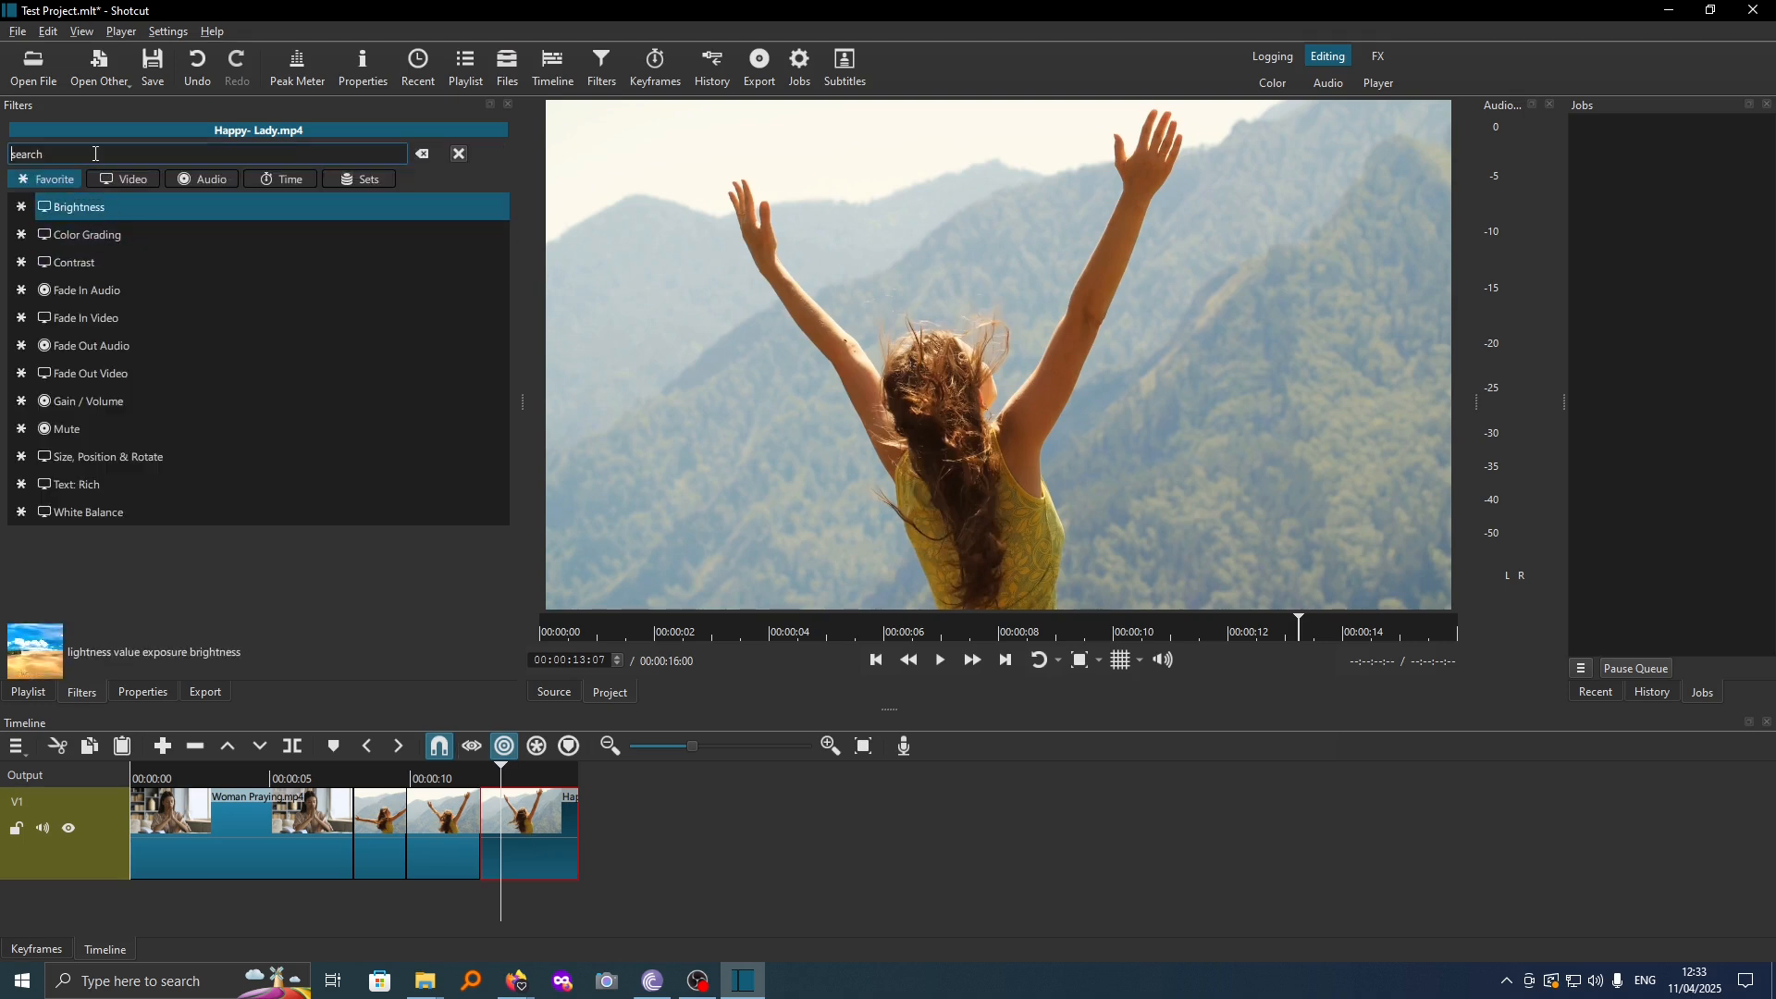
{"action": "type", "text": "TE"}
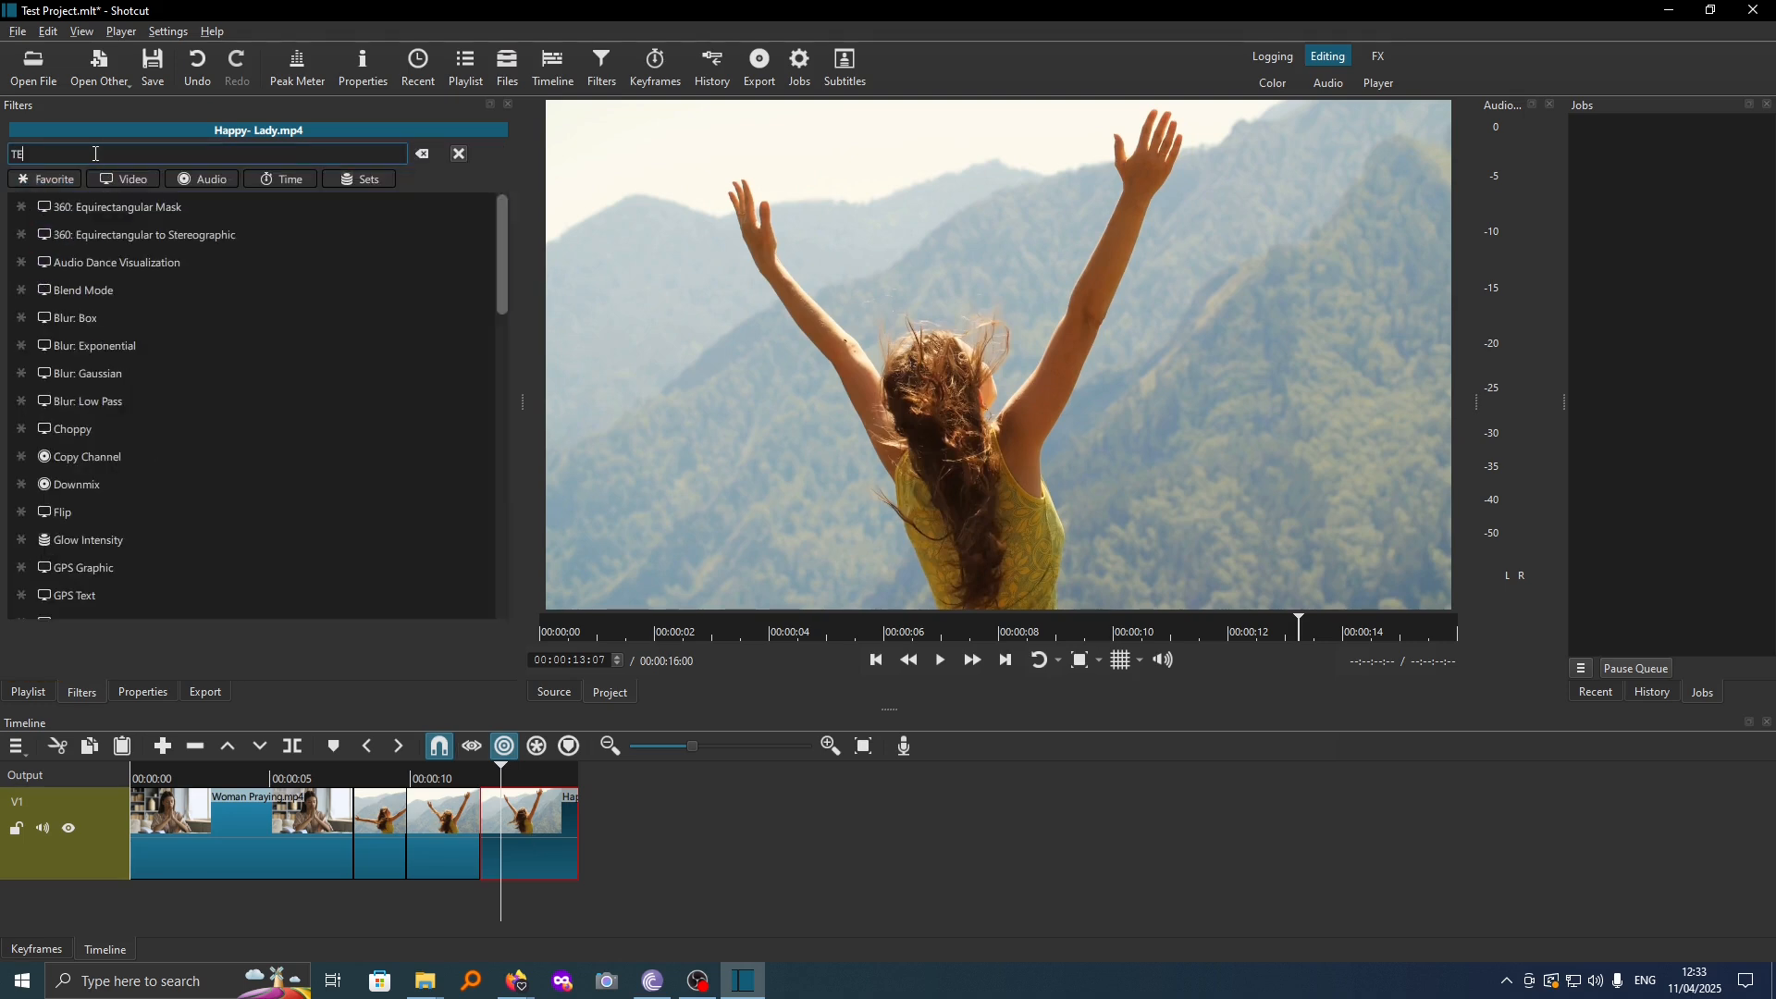
{"action": "type", "text": "xt"}
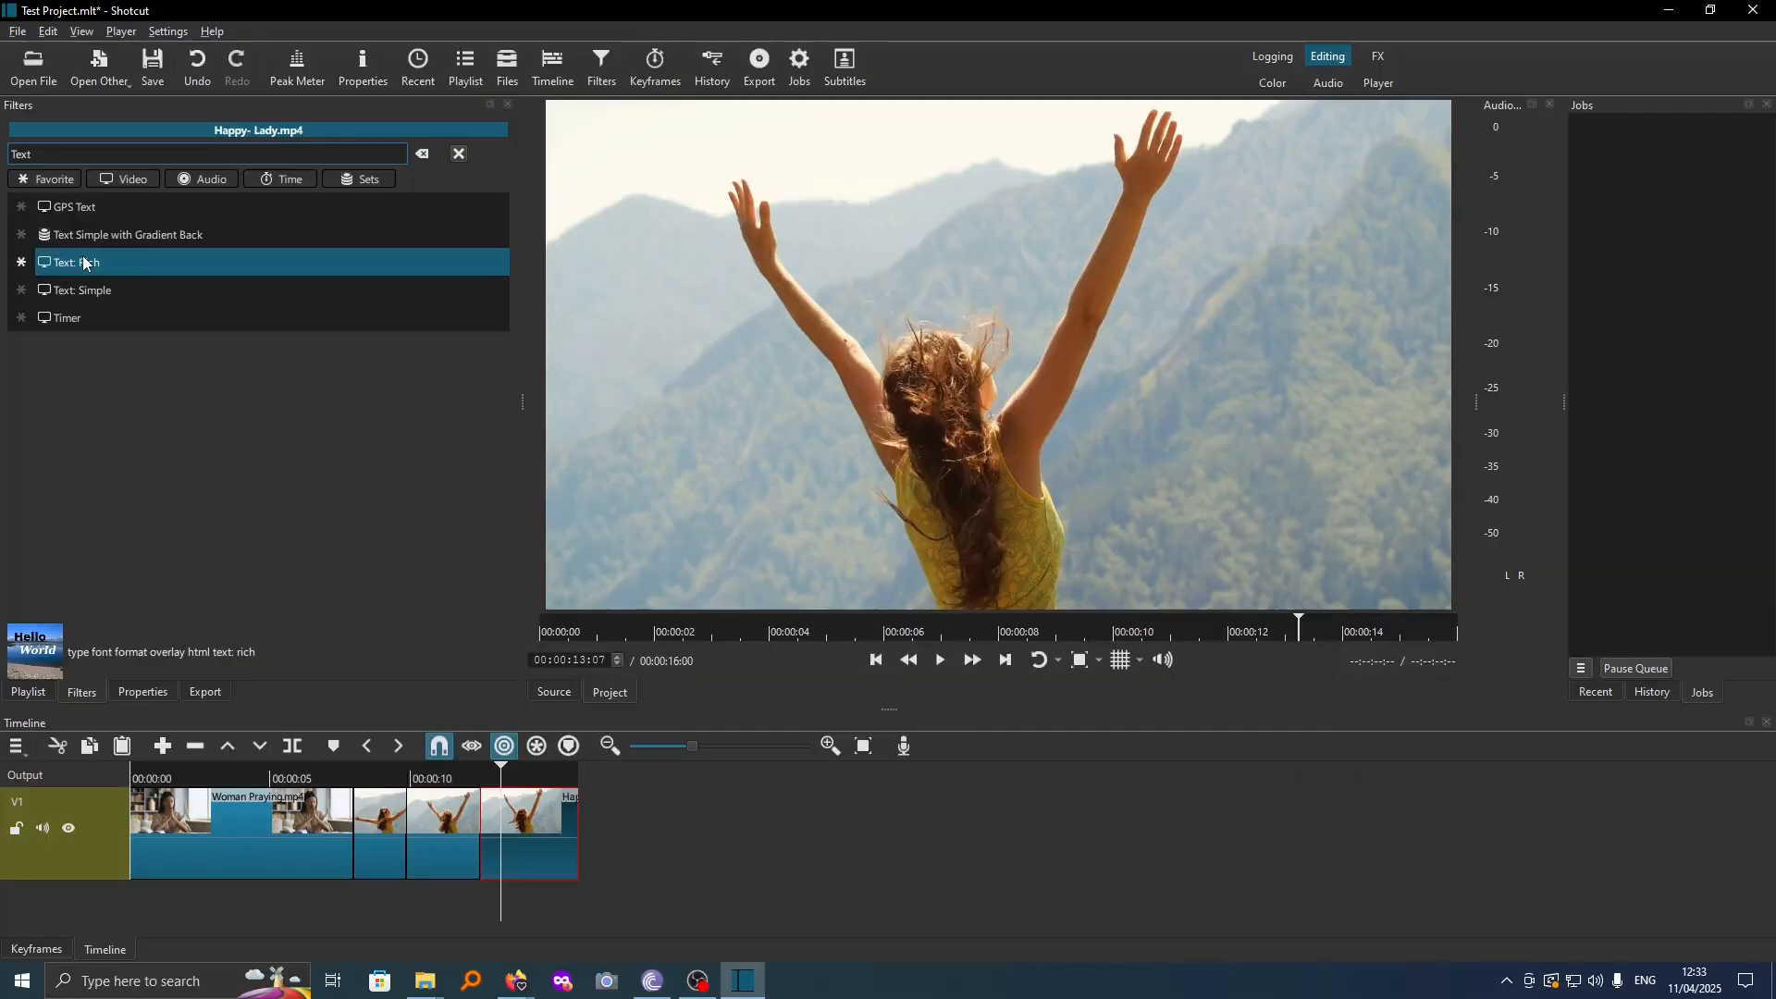
{"action": "left_click", "coordinate": [83, 263]}
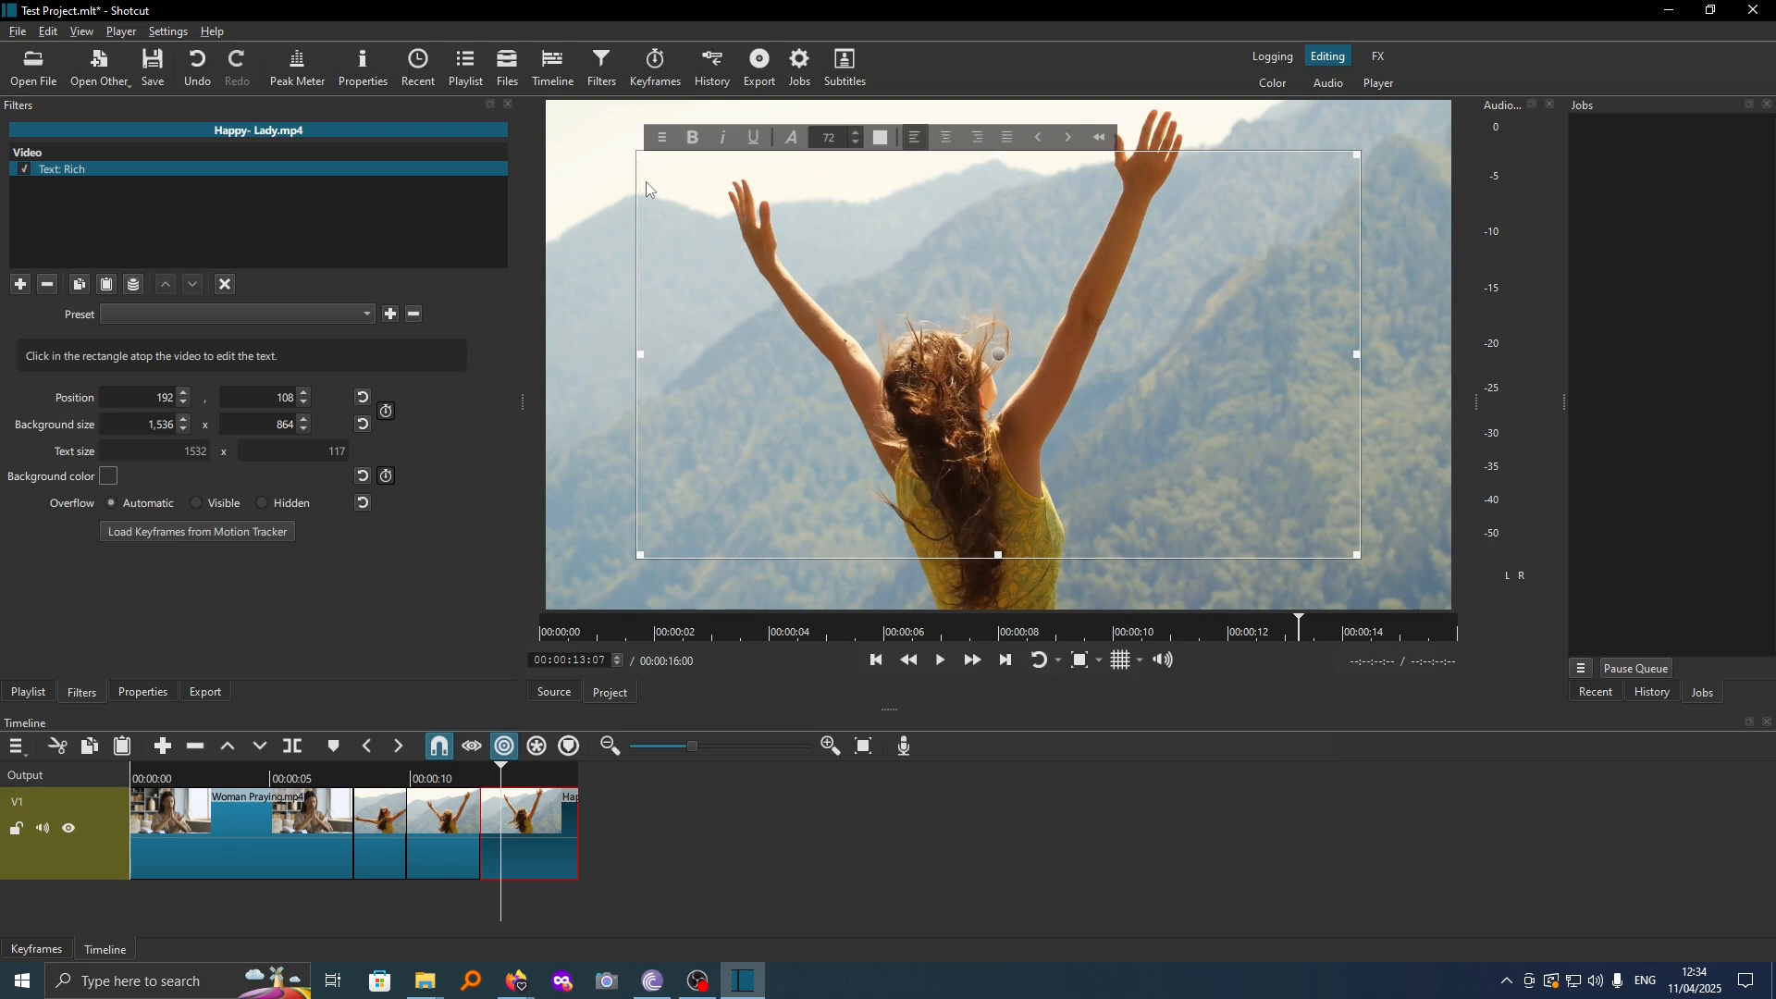
- Enter MEDITATION as the title text and colour it red (#ff0000)
{"action": "type", "text": "MEDITATION"}
{"action": "double_click", "coordinate": [779, 190]}
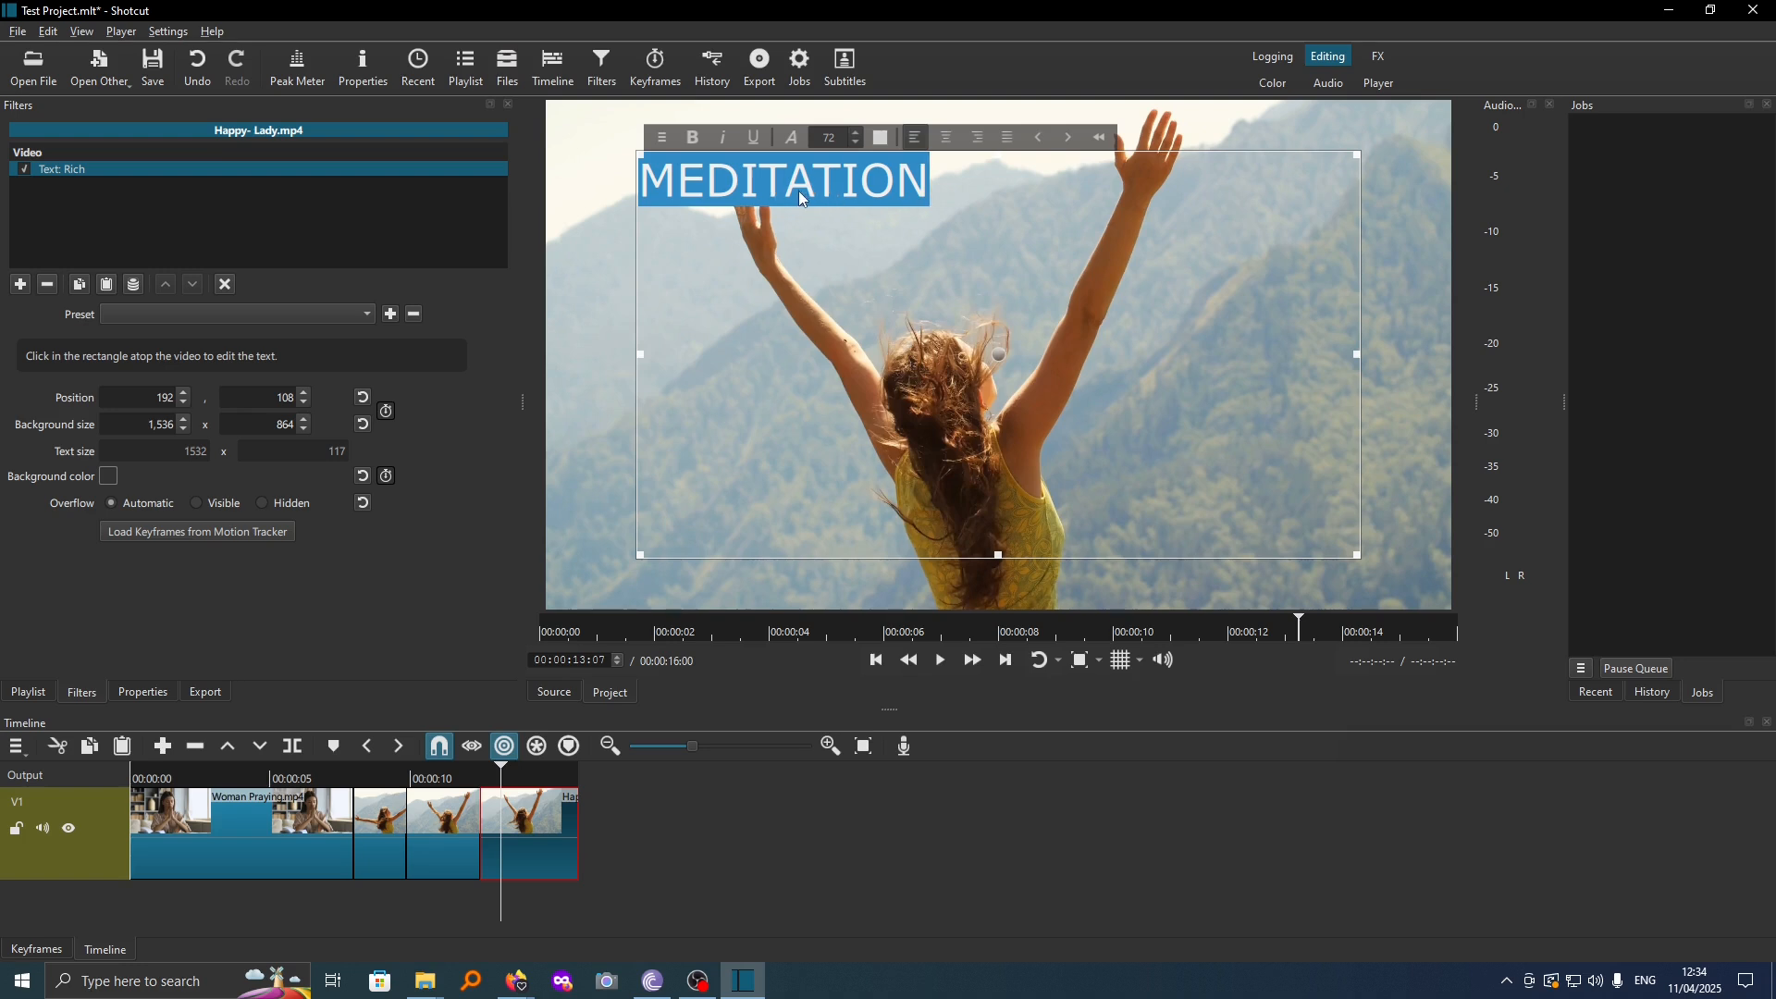
{"action": "left_click", "coordinate": [887, 143]}
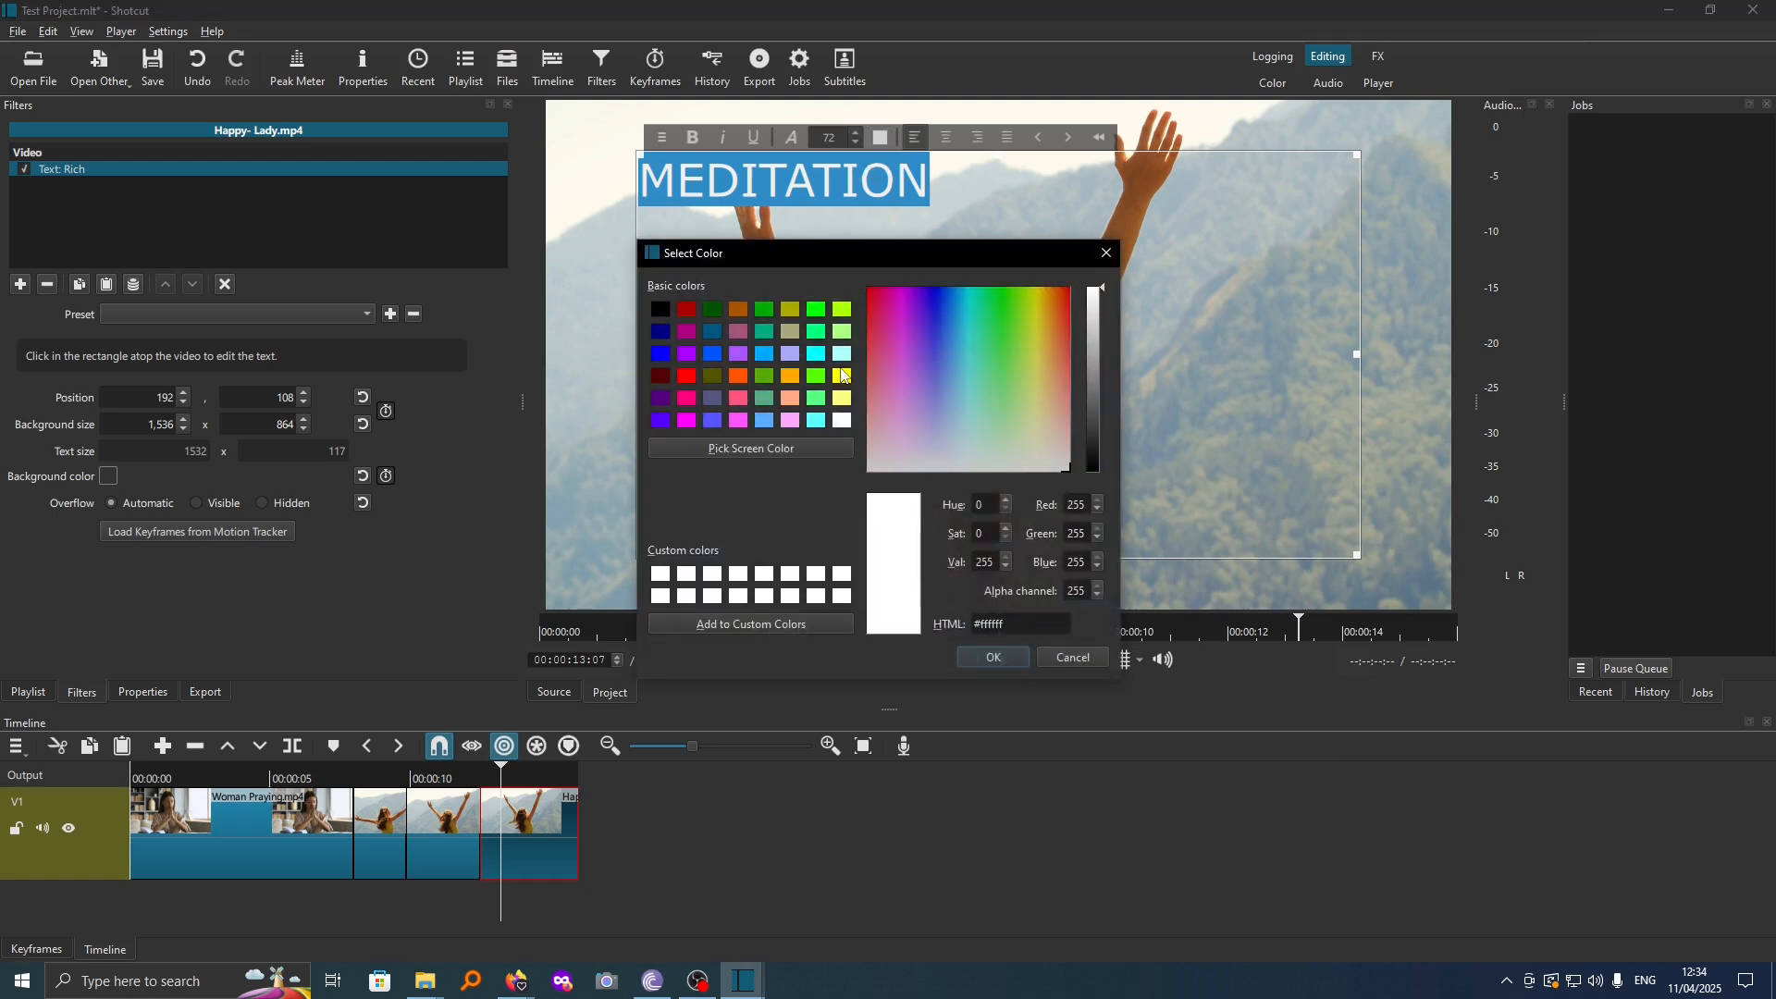
{"action": "left_click", "coordinate": [689, 379]}
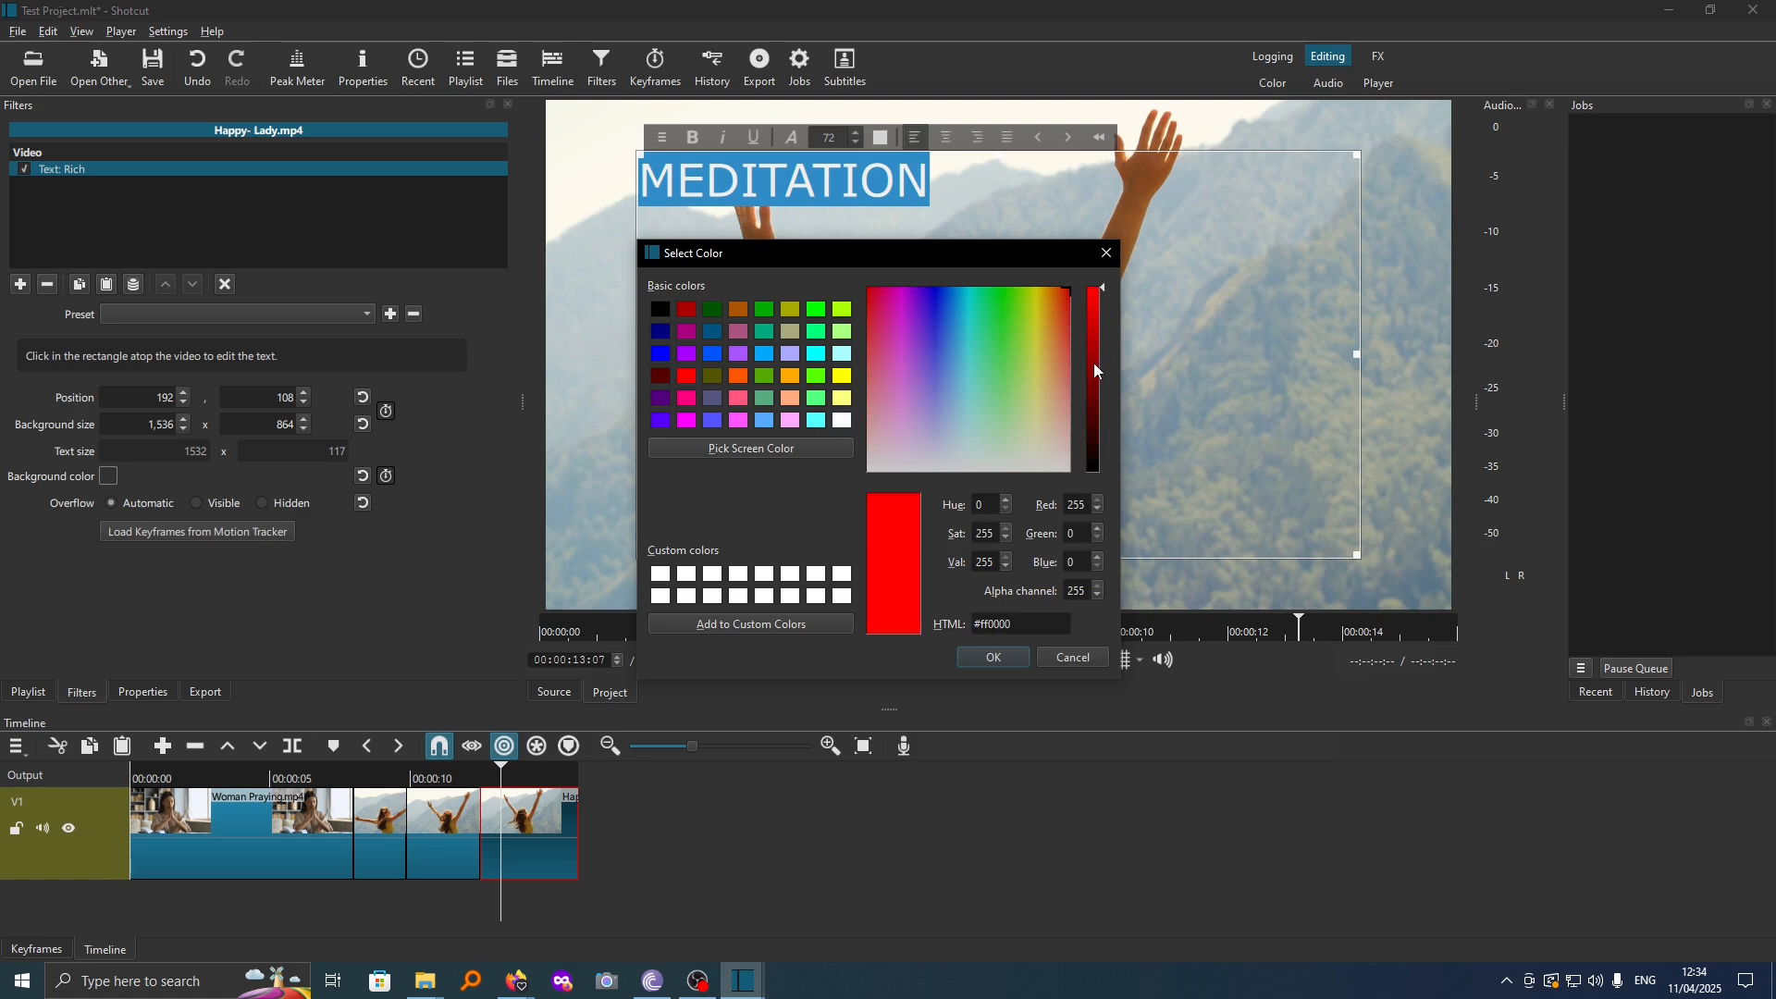
{"action": "left_click", "coordinate": [999, 657]}
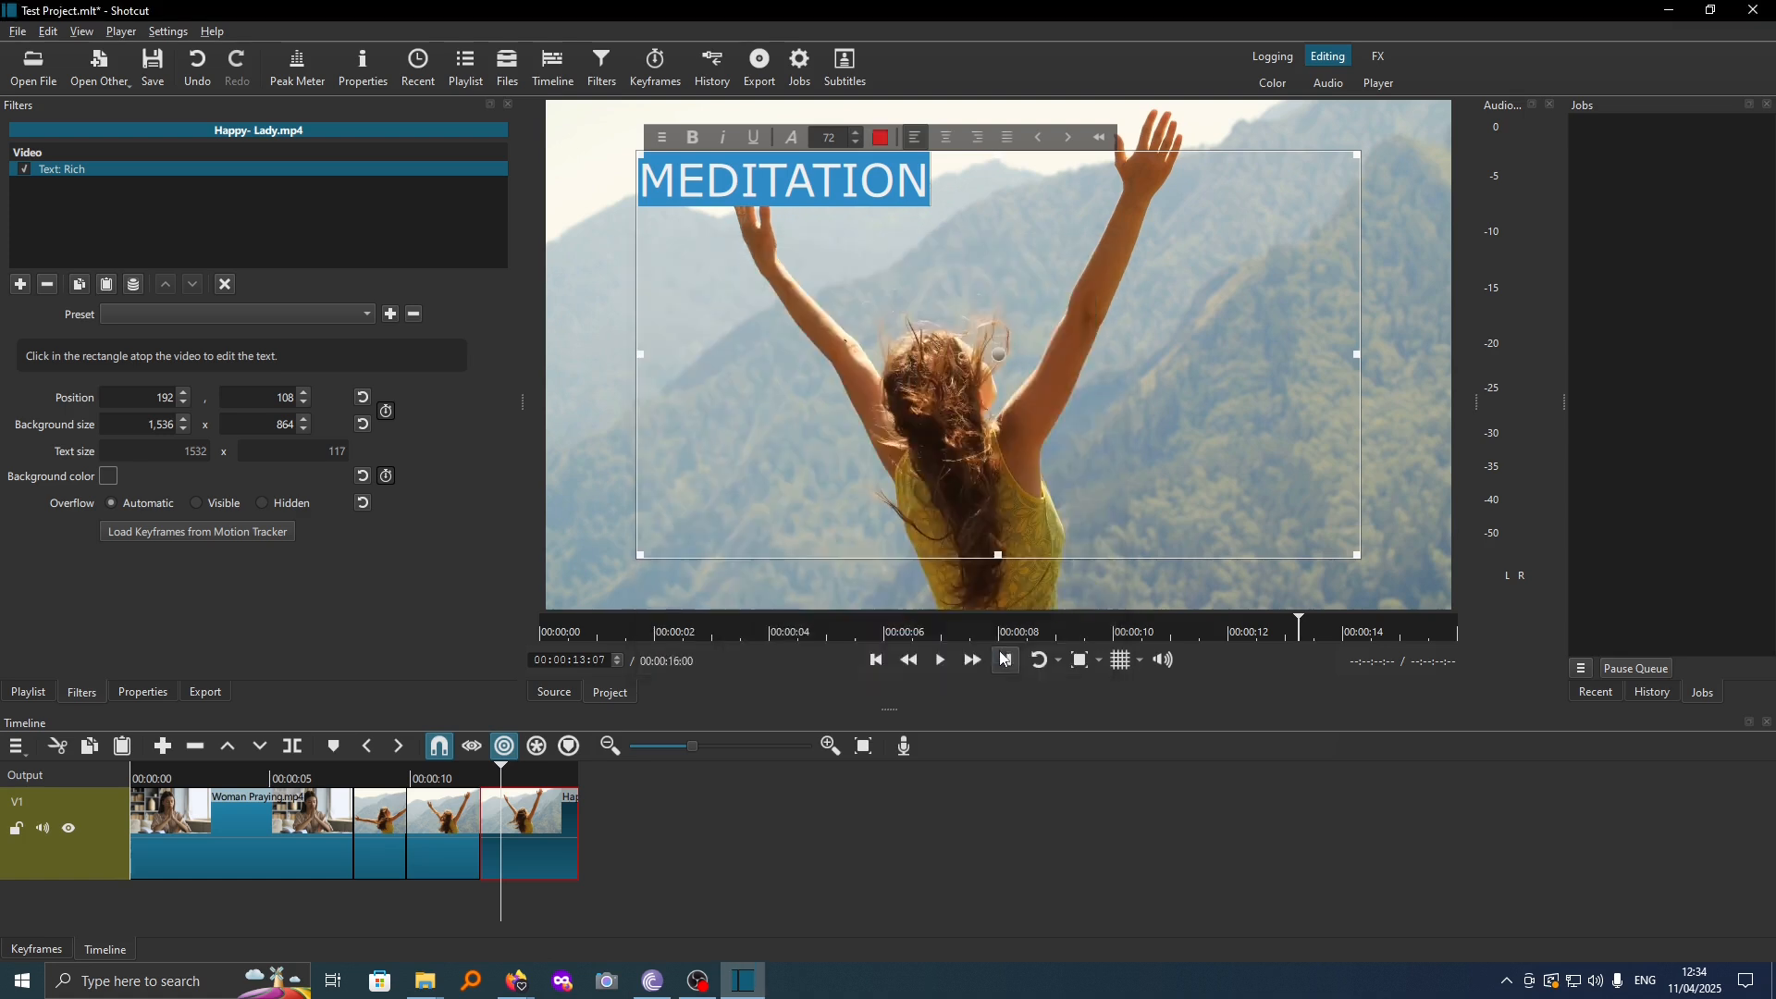
{"action": "left_click", "coordinate": [1003, 392]}
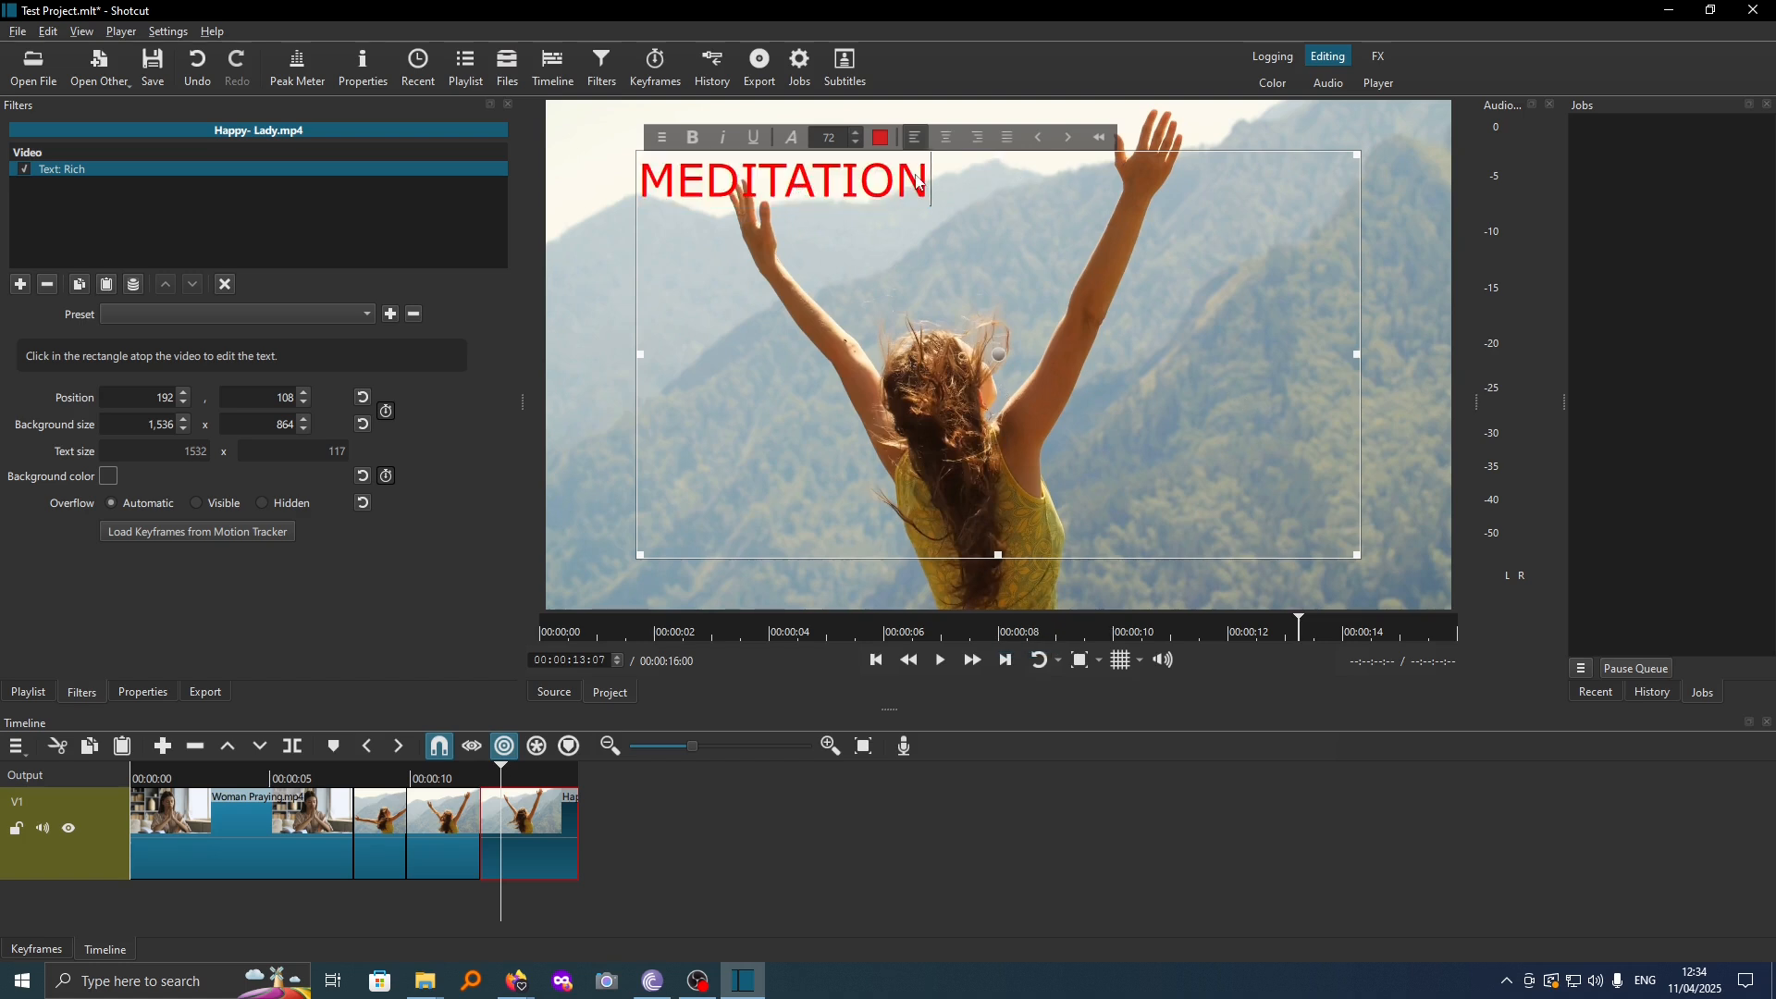
- Make the whole MEDITATION title bold
{"action": "double_click", "coordinate": [797, 185]}
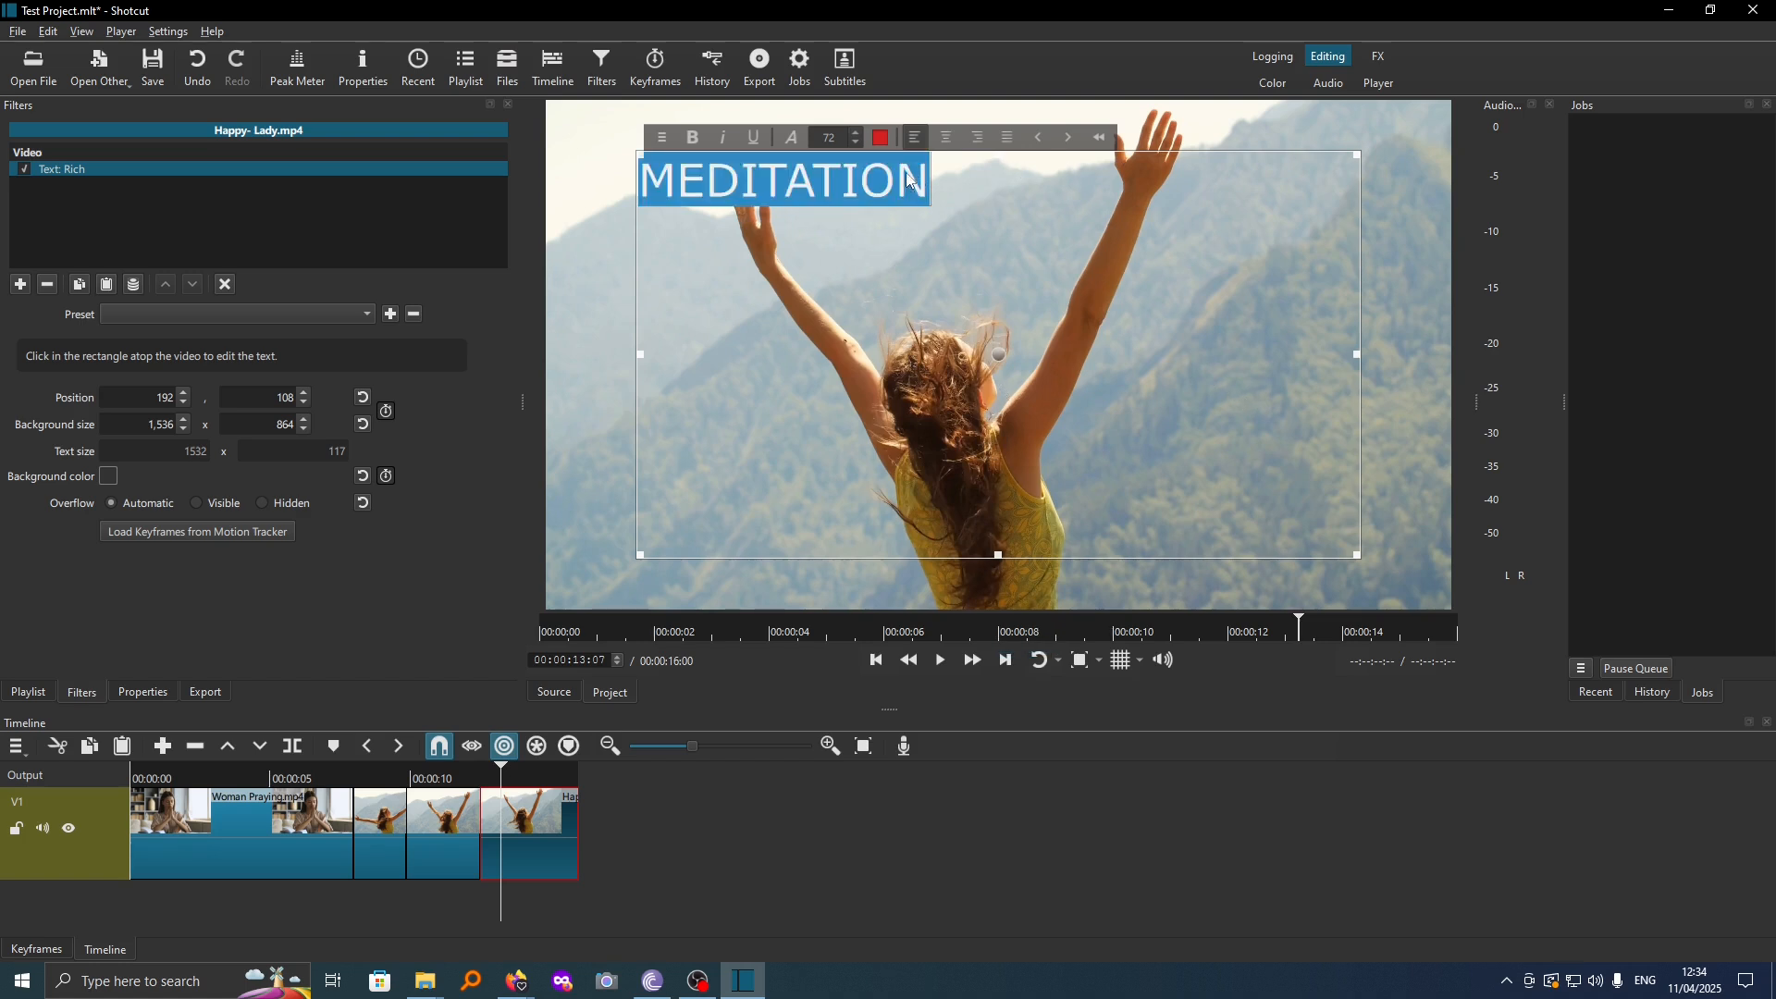
{"action": "left_click", "coordinate": [696, 140]}
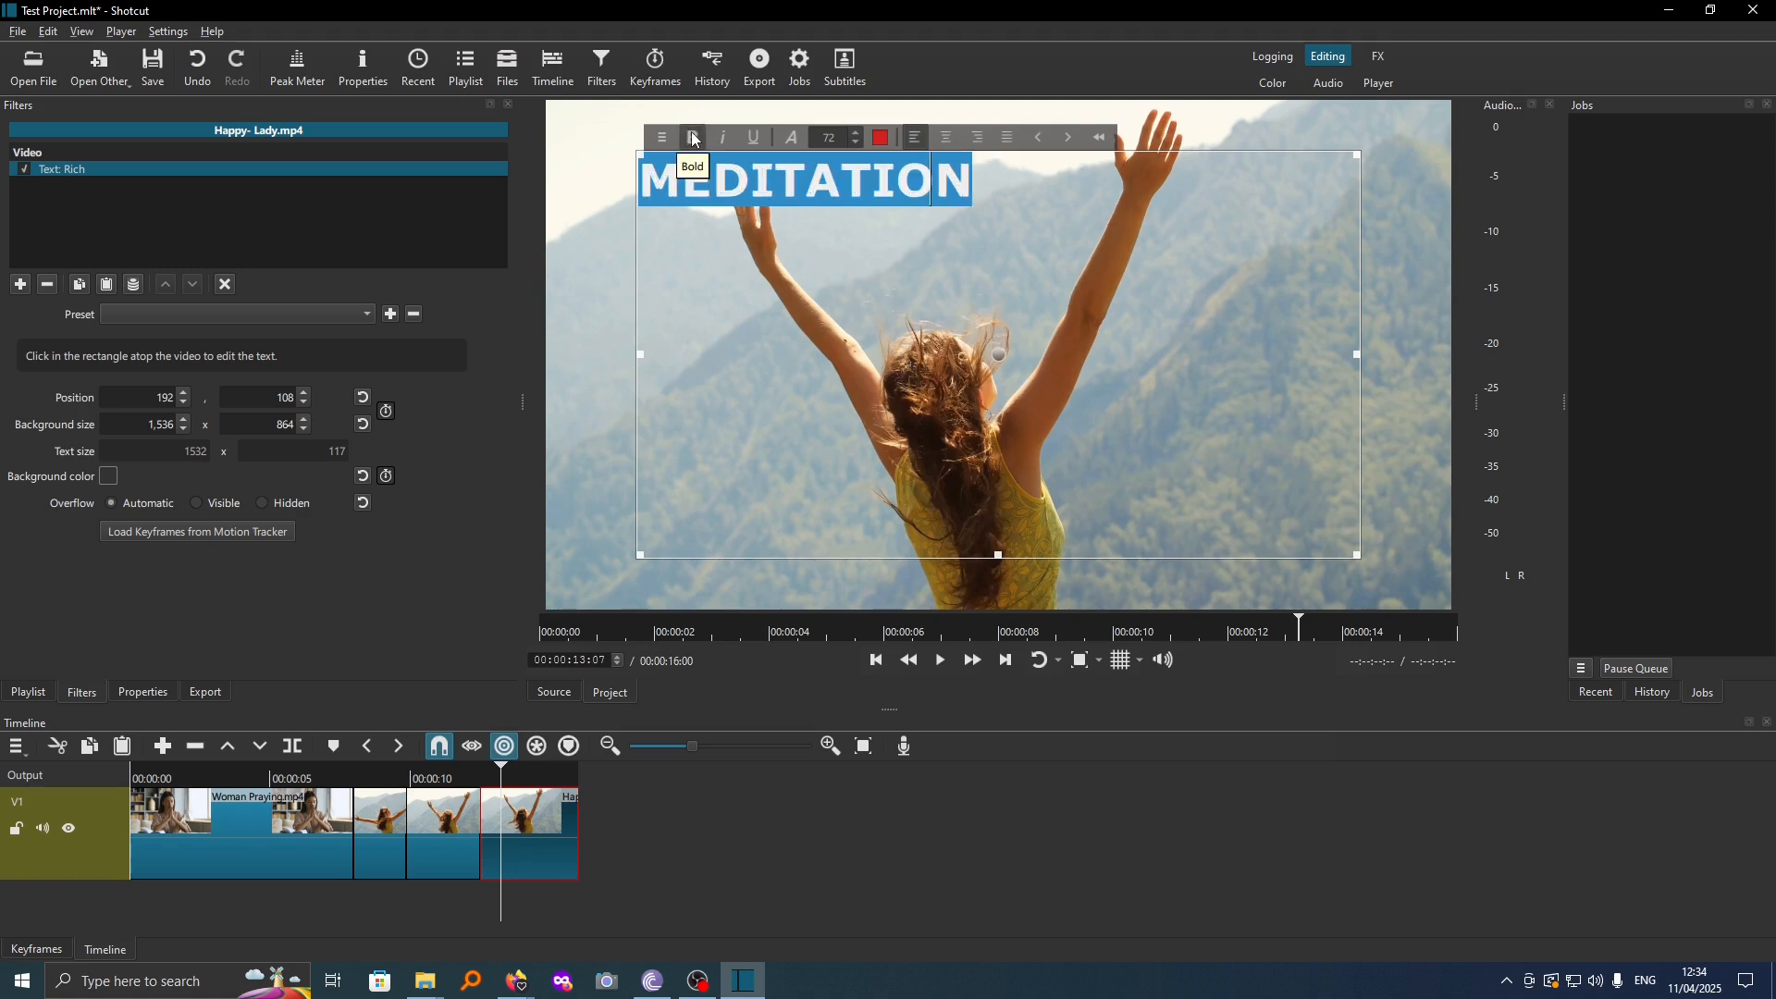
{"action": "left_click", "coordinate": [859, 290]}
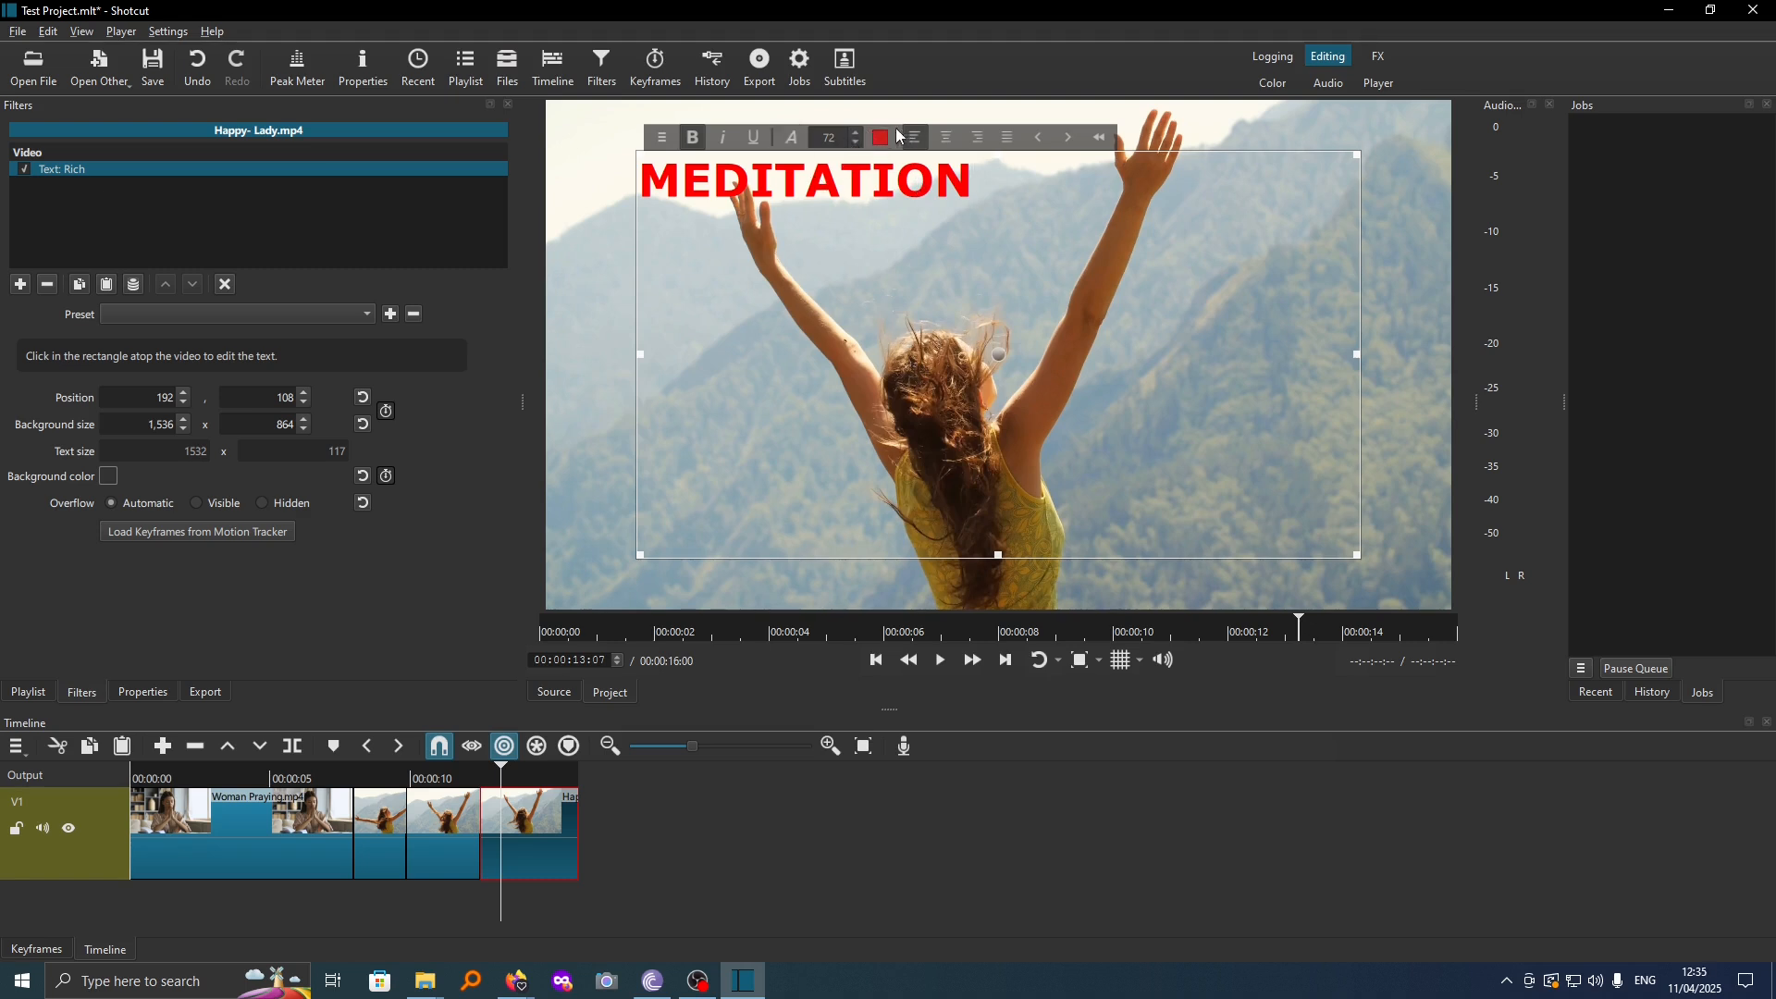
- Enlarge the MEDITATION text to size 109 and shrink its box to about 1168 x 290, positioned at about 178, 181
{"action": "scroll", "coordinate": [860, 133], "scroll_direction": "up", "scroll_amount": 20}
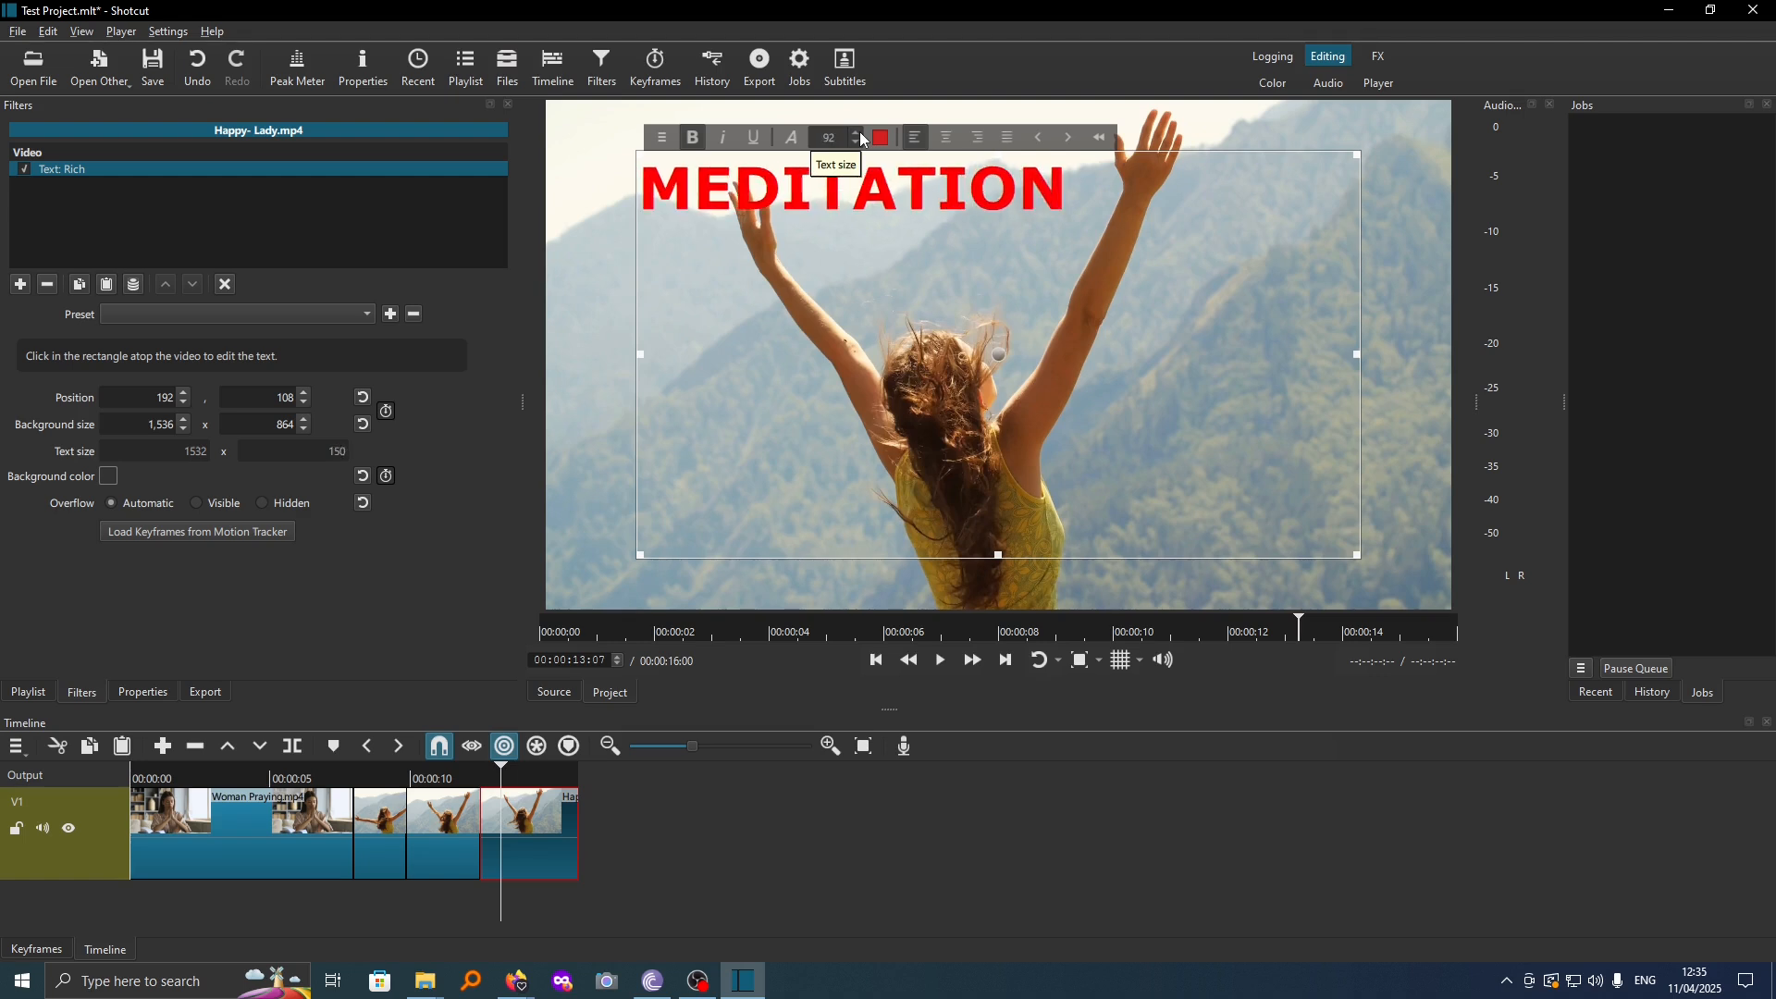
{"action": "scroll", "coordinate": [860, 139], "scroll_direction": "up", "scroll_amount": 9}
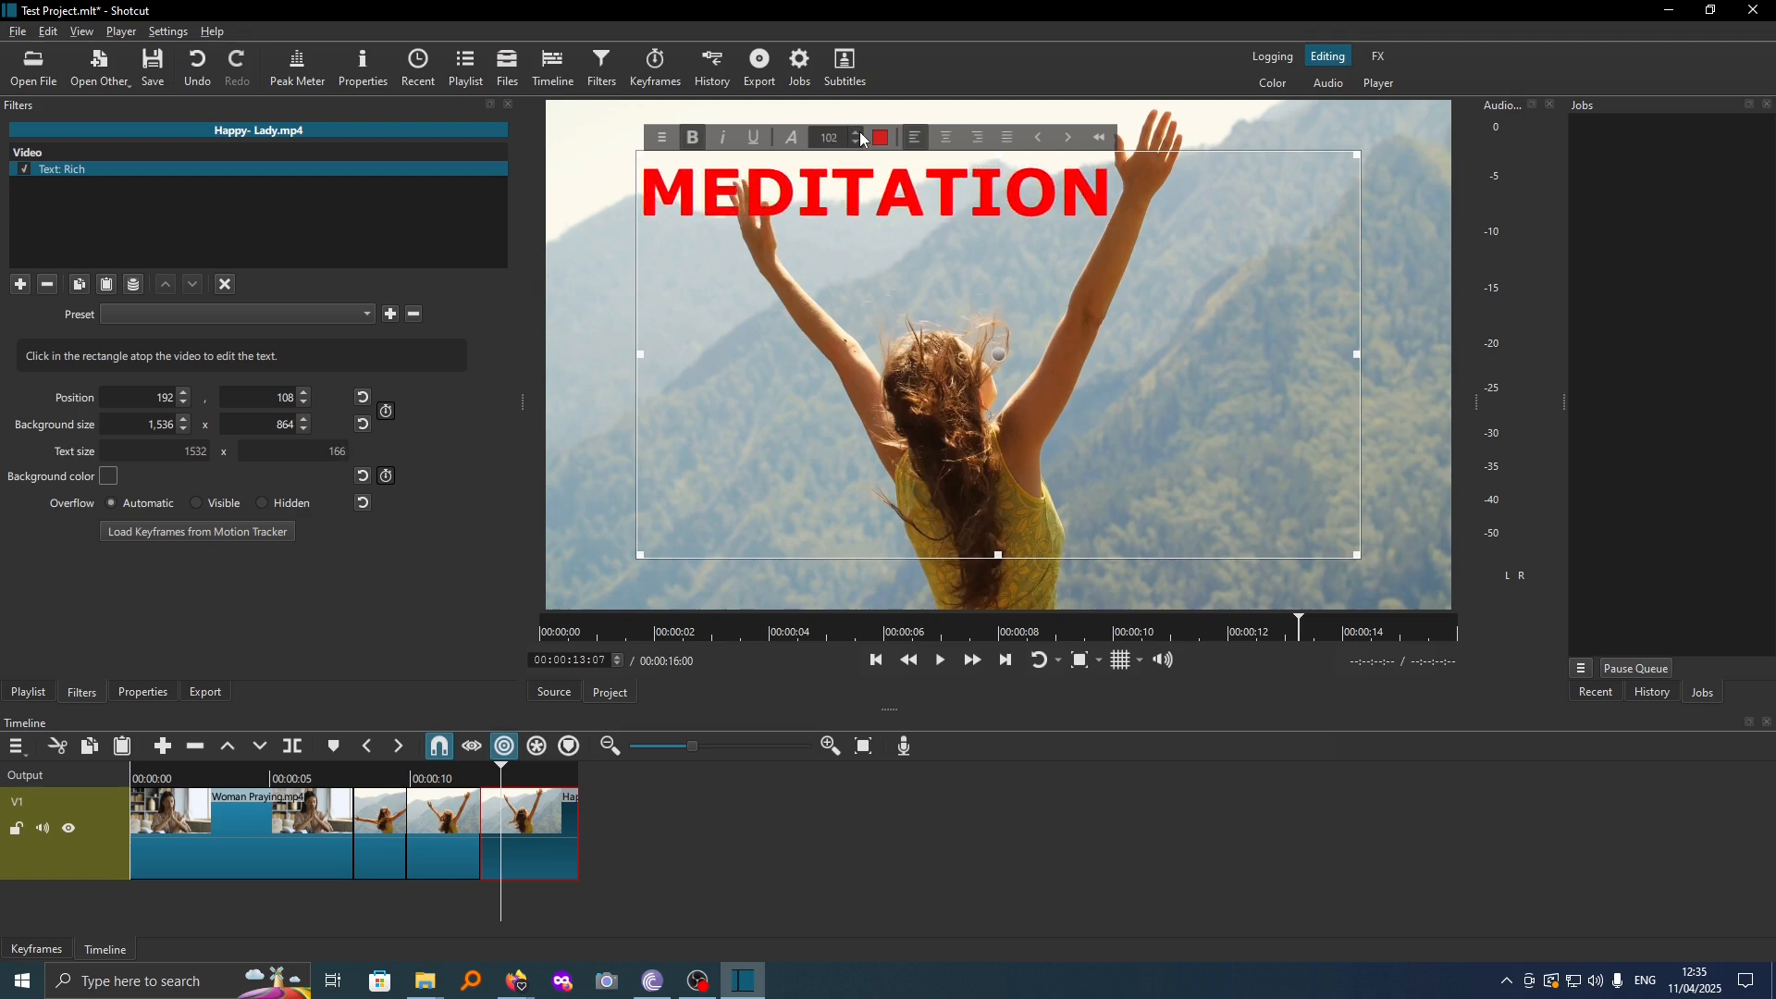
{"action": "scroll", "coordinate": [860, 139], "scroll_direction": "up", "scroll_amount": 3}
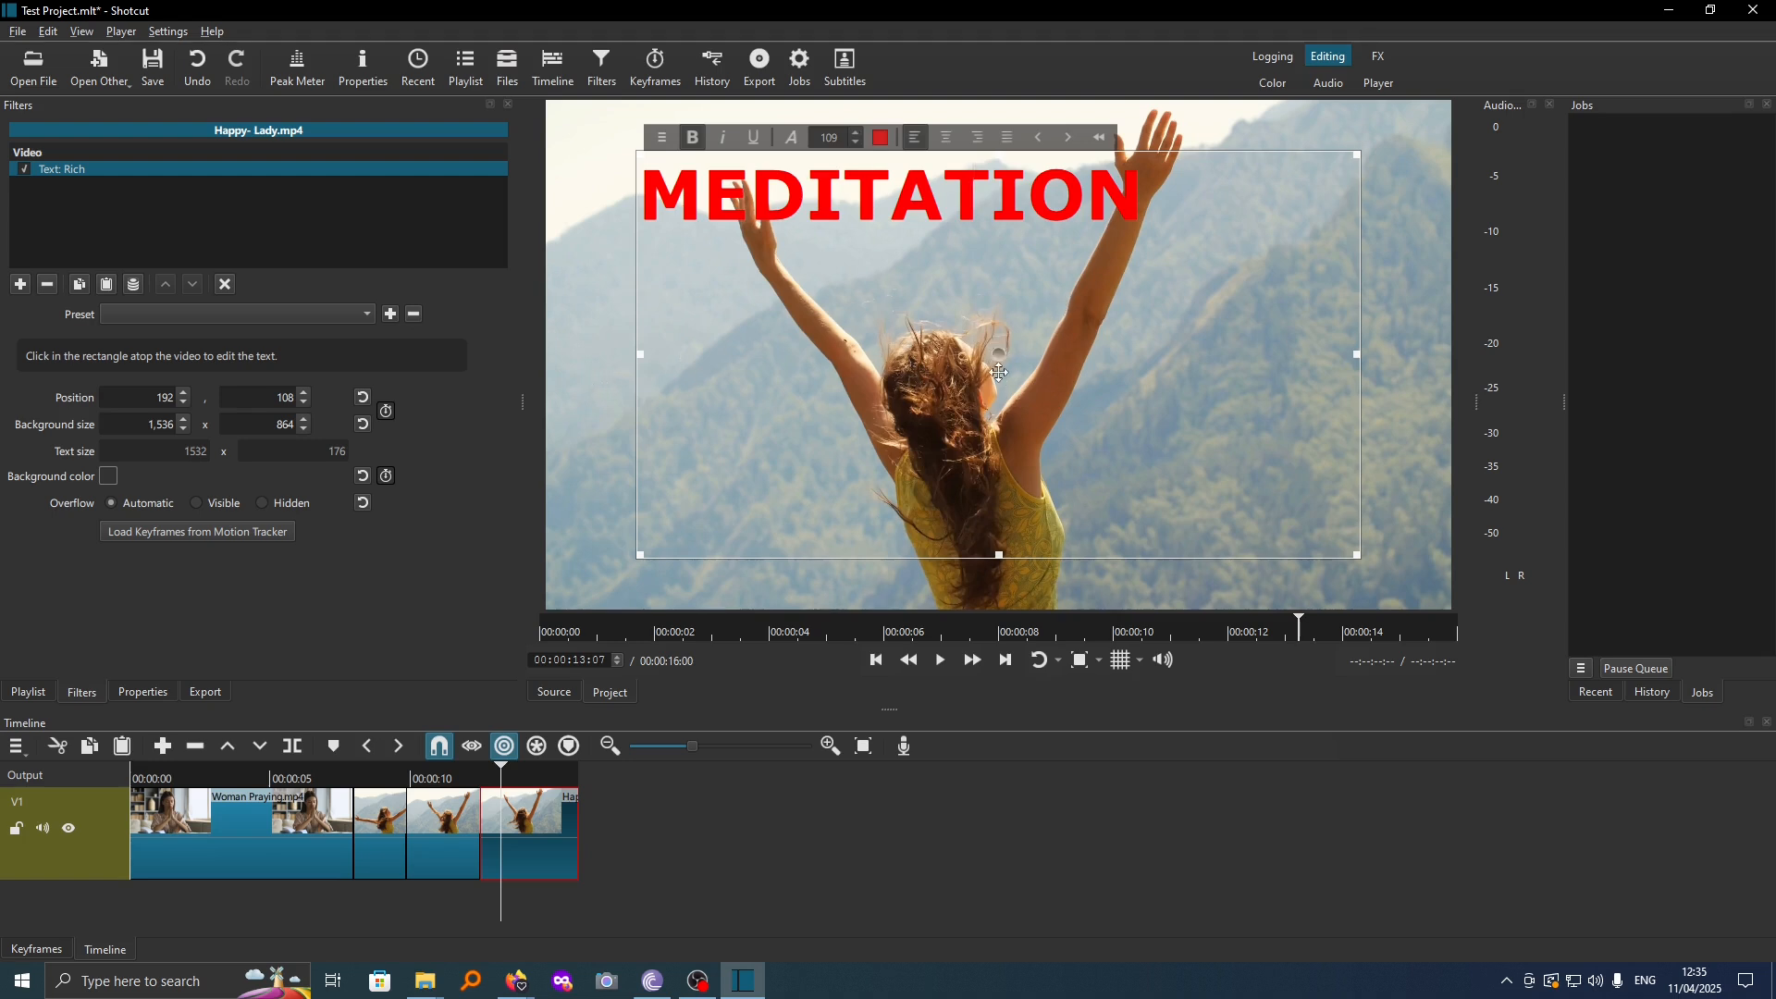
{"action": "left_click_drag", "start_coordinate": [1002, 352], "coordinate": [1006, 390]}
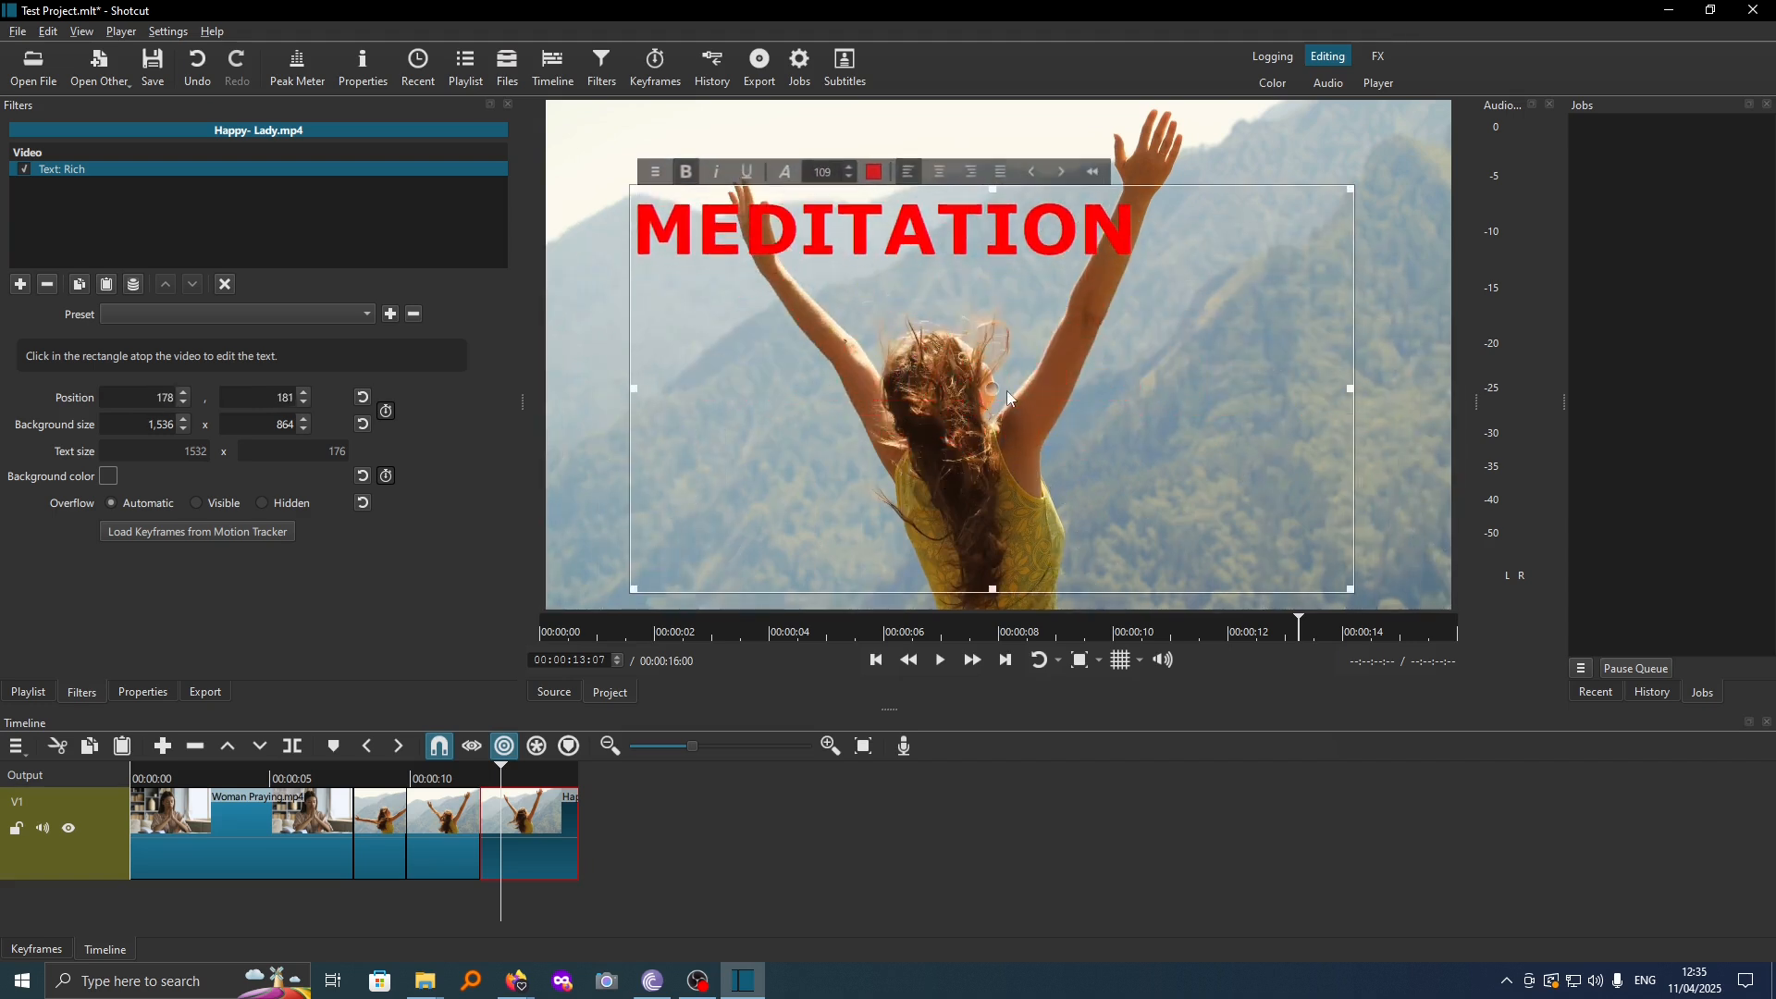
{"action": "left_click_drag", "start_coordinate": [1355, 592], "coordinate": [1165, 302]}
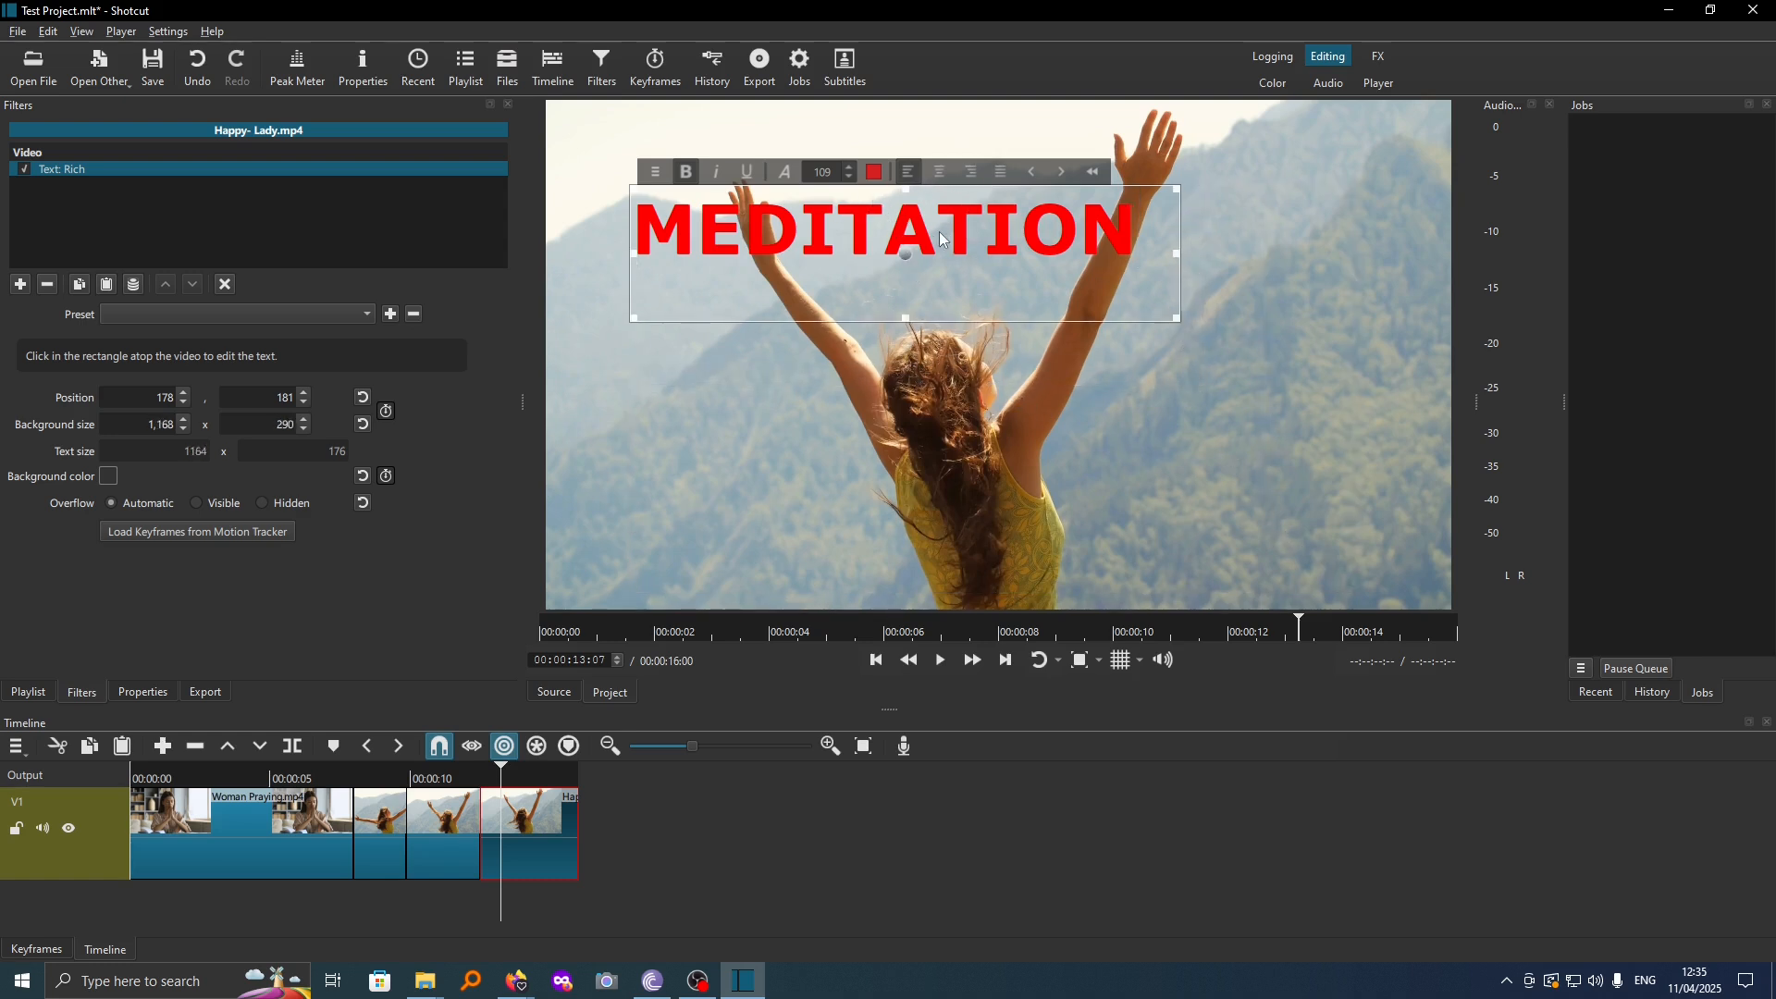
- Reduce the MEDITATION text size to 86 and move its box to about 776, 780 in the frame's lower right
{"action": "left_click", "coordinate": [849, 176]}
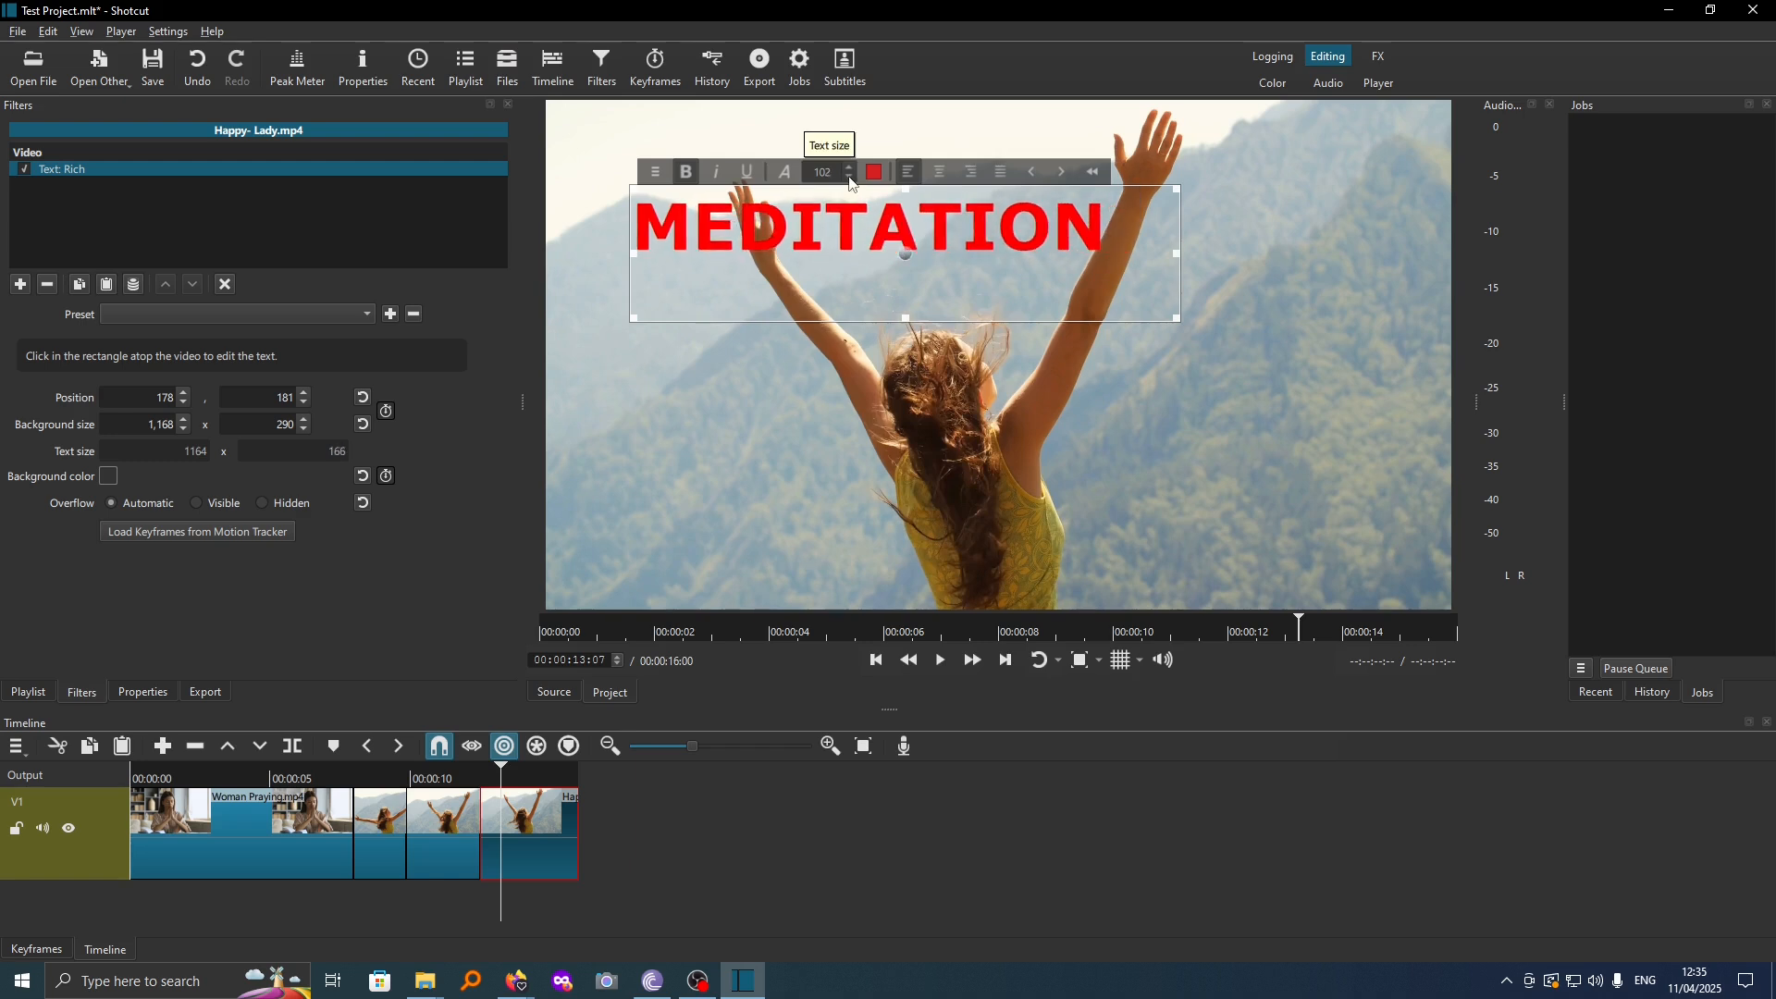
{"action": "left_click", "coordinate": [850, 178]}
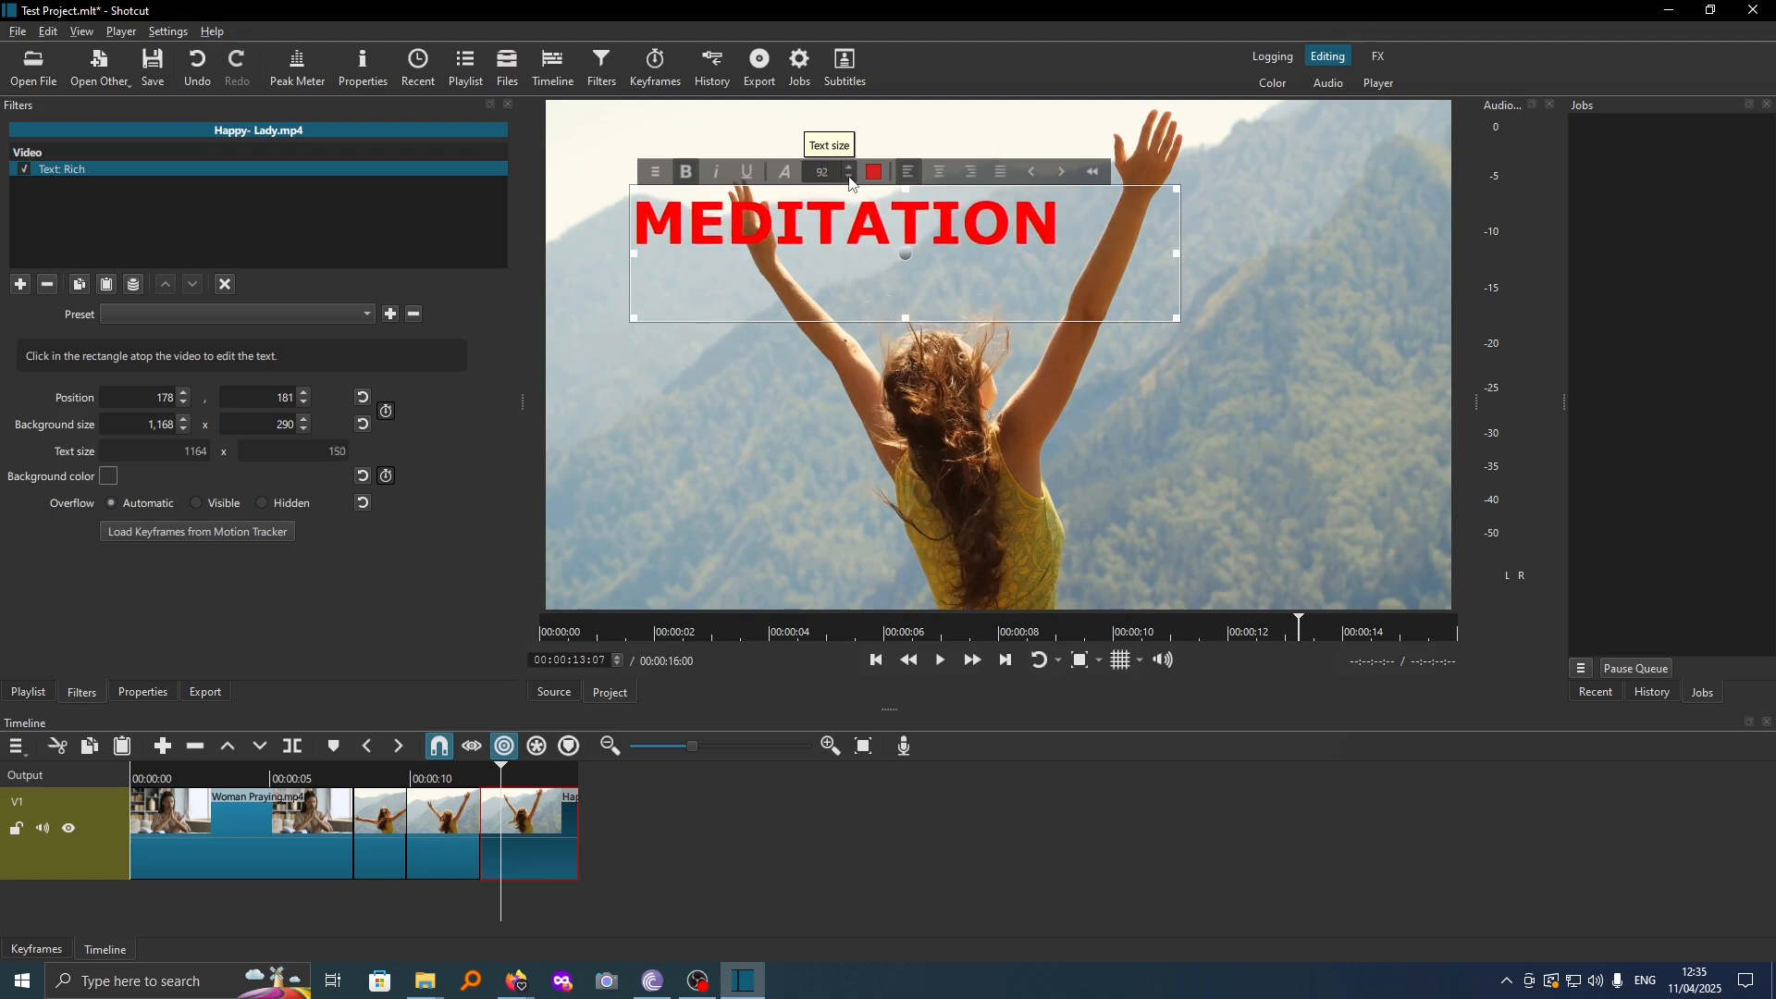
{"action": "left_click", "coordinate": [850, 178]}
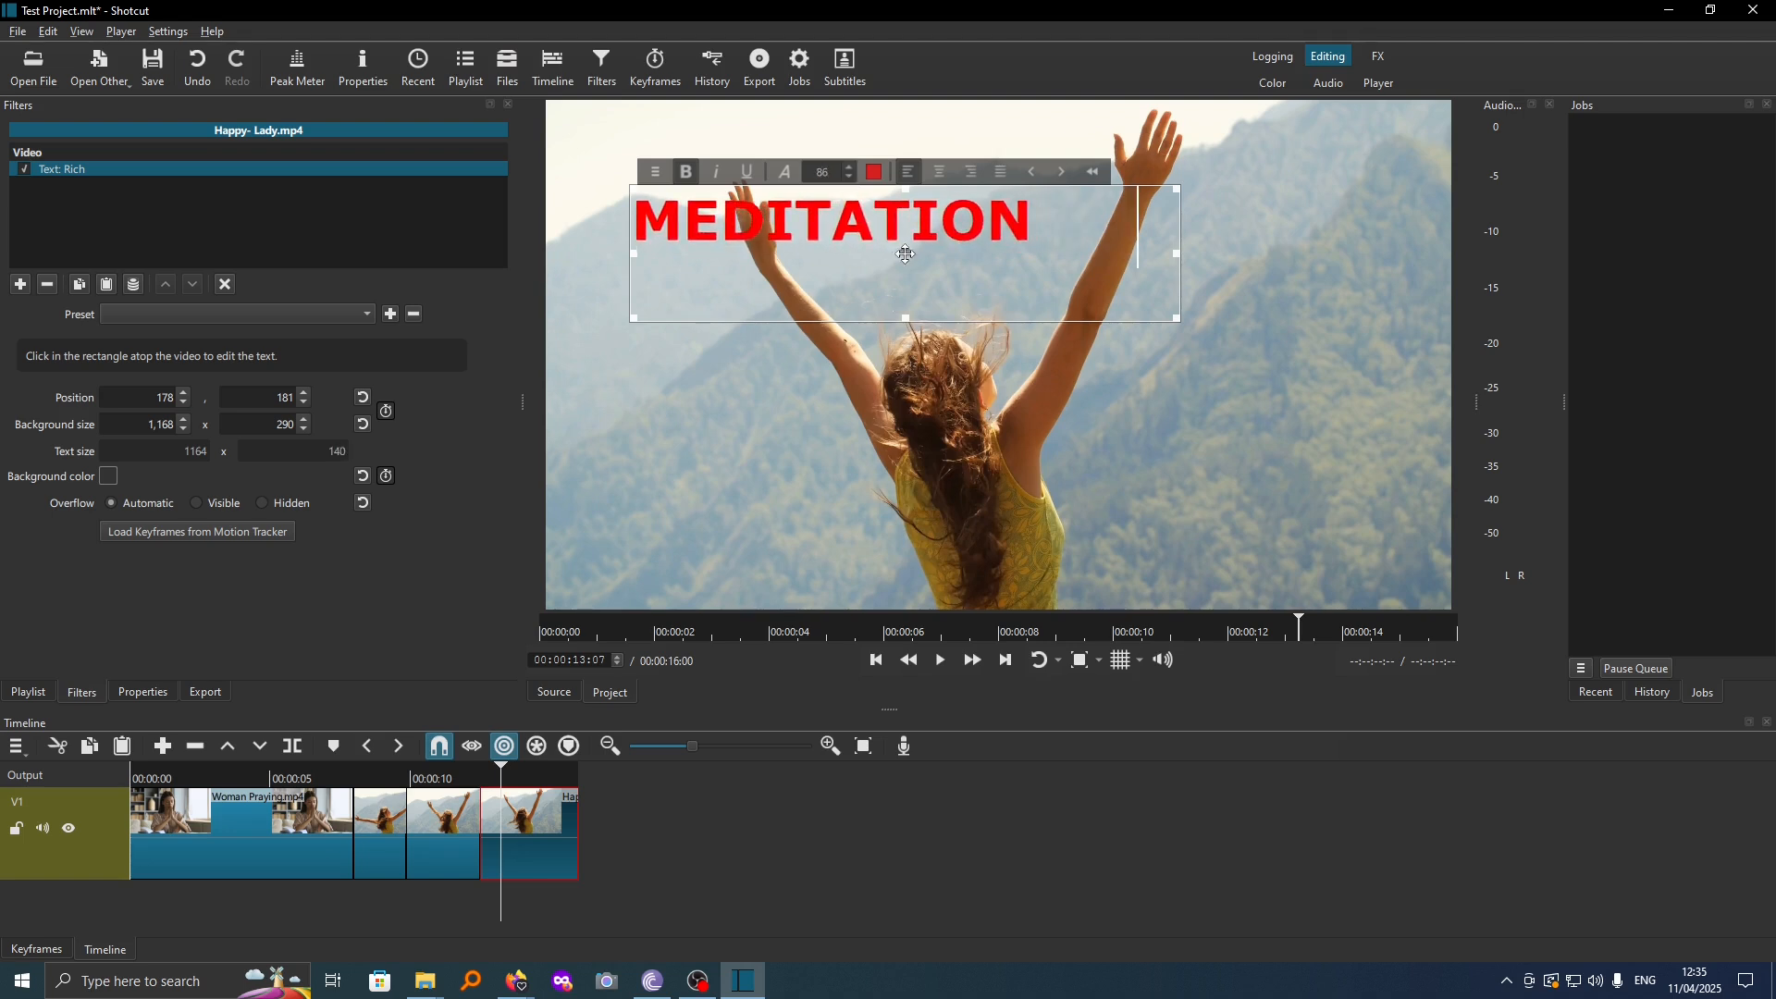
{"action": "left_click_drag", "start_coordinate": [914, 283], "coordinate": [1190, 556]}
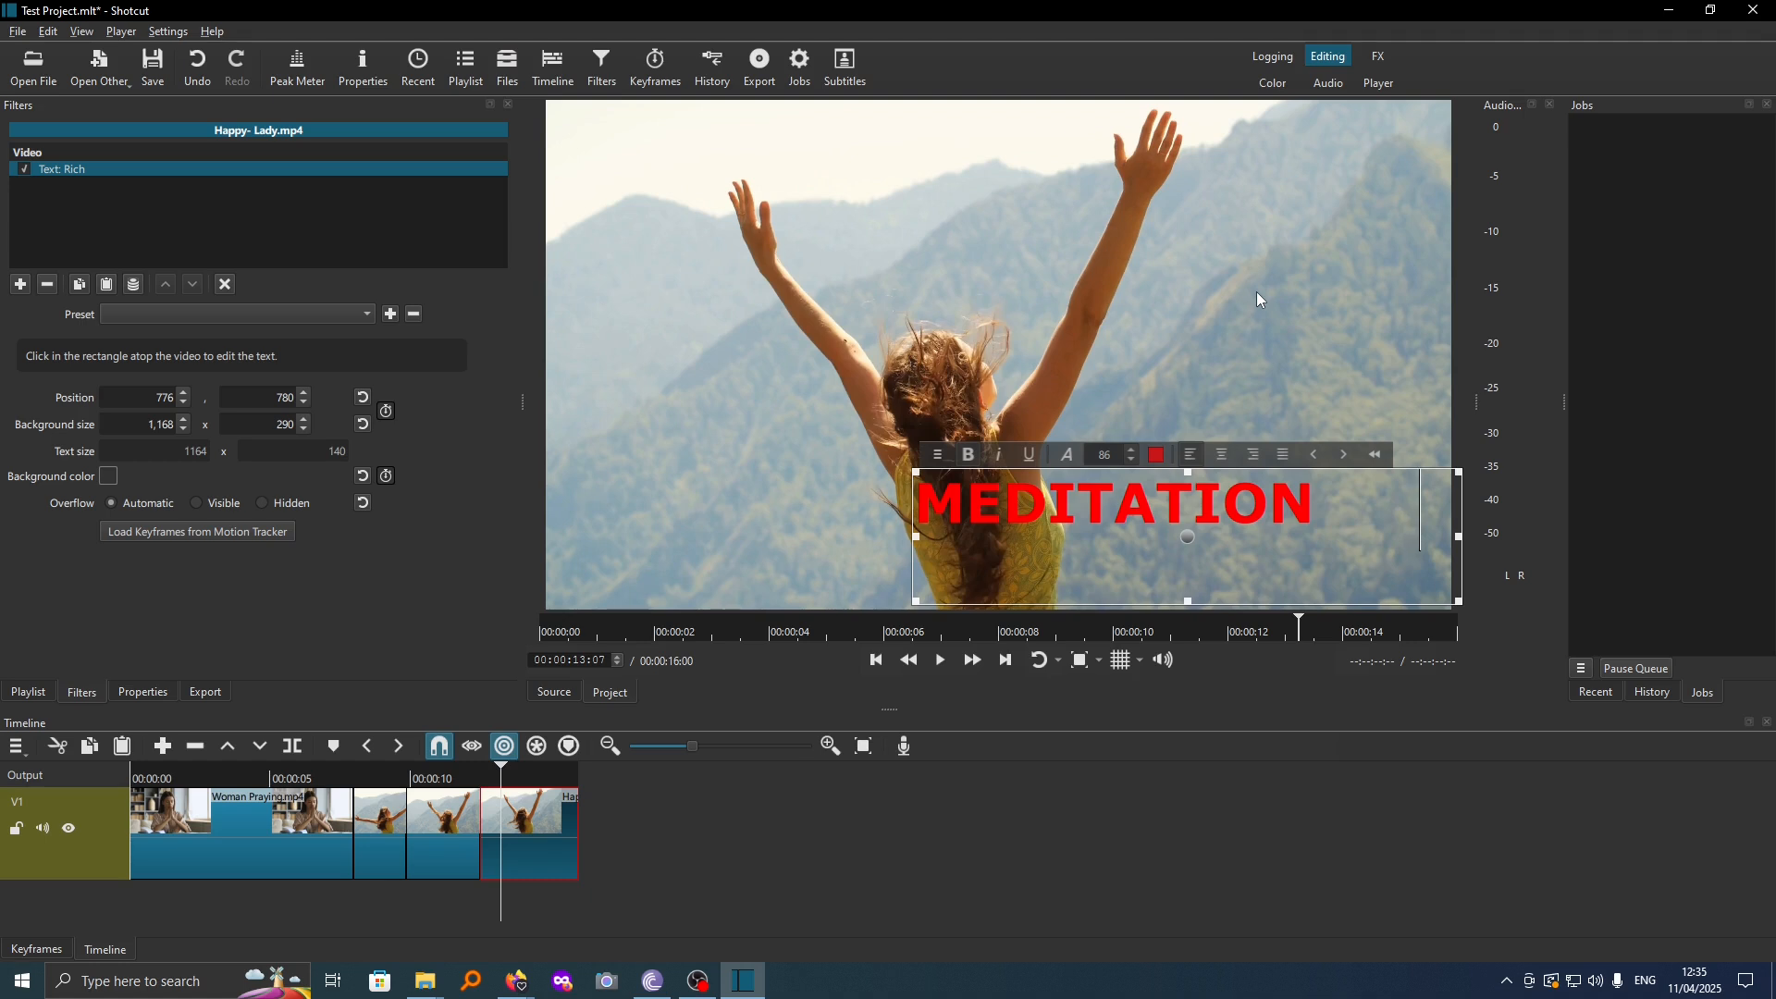
- Try underlining the MEDITATION title, then remove the underline
{"action": "left_click", "coordinate": [1029, 457]}
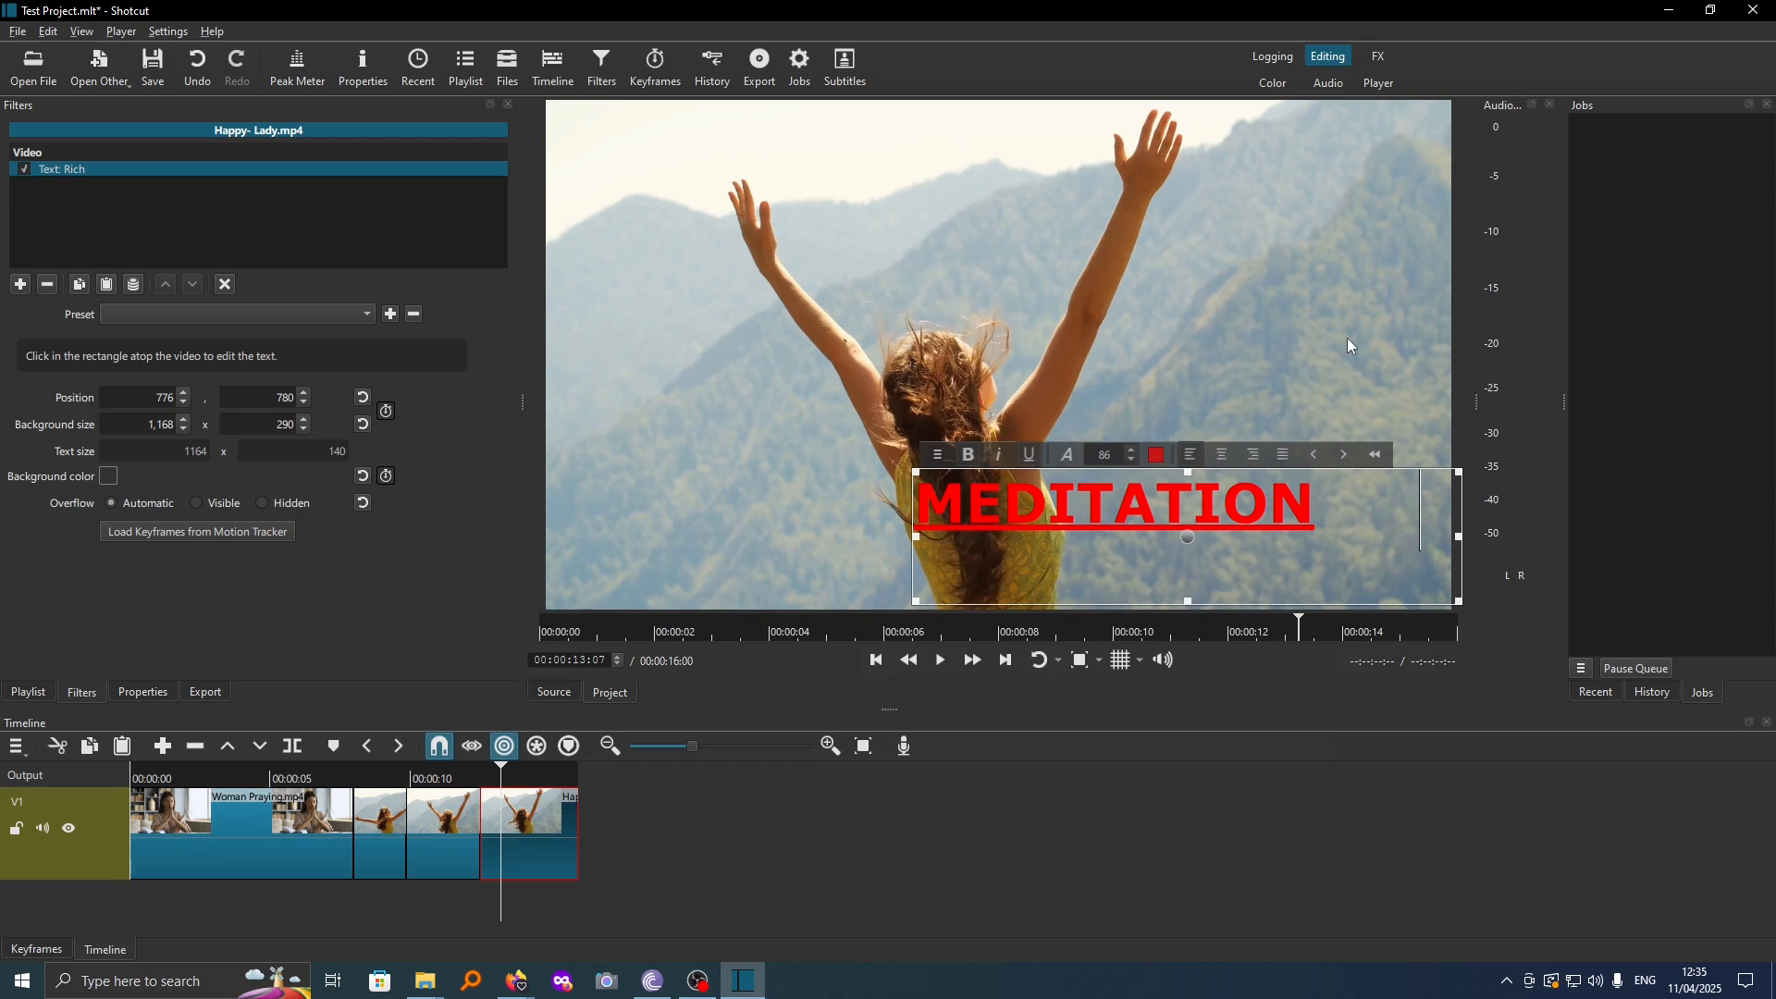
{"action": "left_click", "coordinate": [1030, 458]}
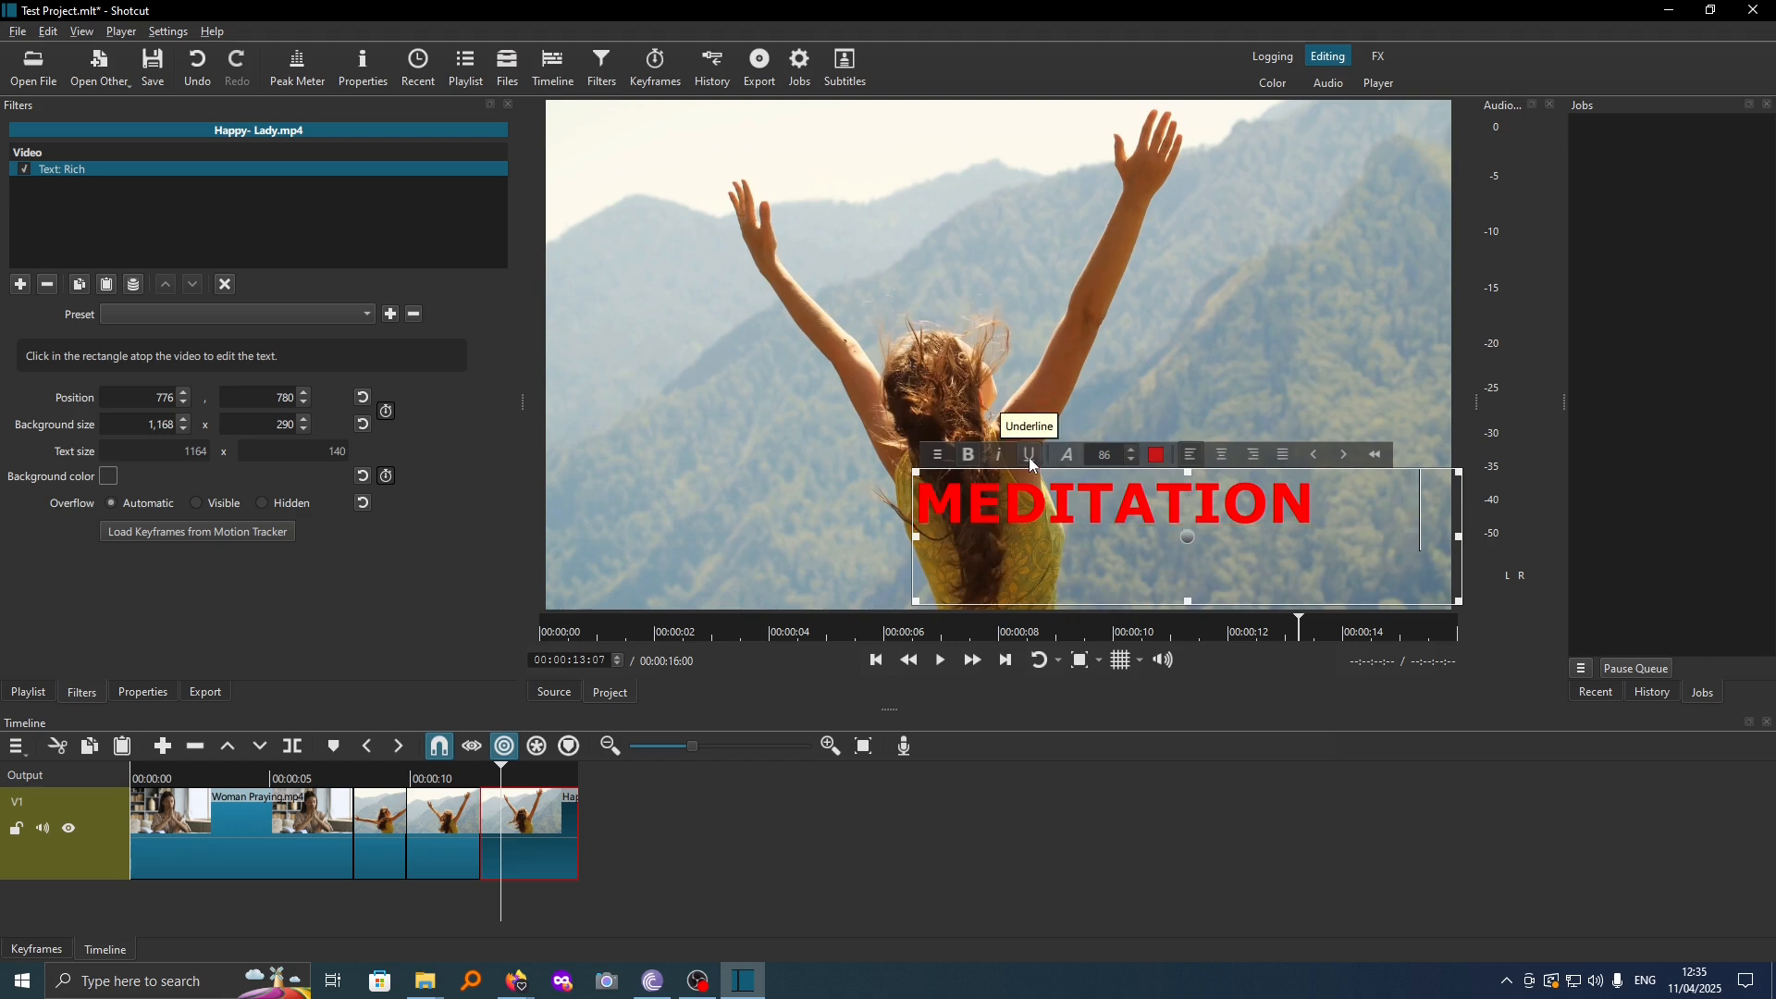